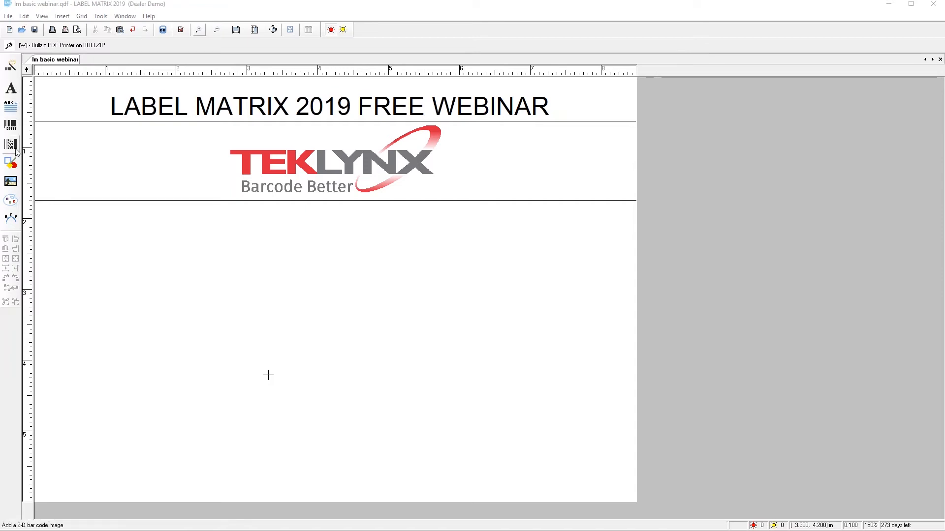
- Start a new label via File > New and advance the New Label Wizard to its description step
{"action": "left_click", "coordinate": [12, 219]}
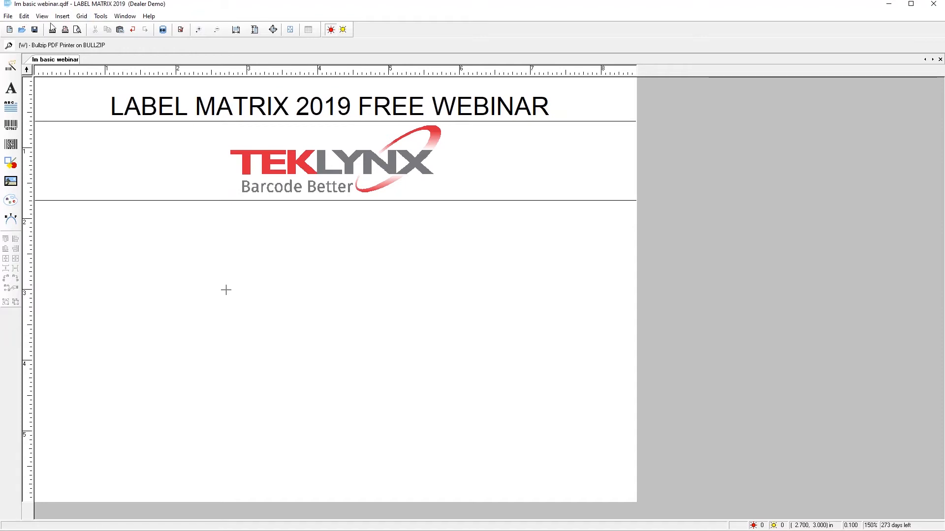
{"action": "left_click", "coordinate": [10, 36]}
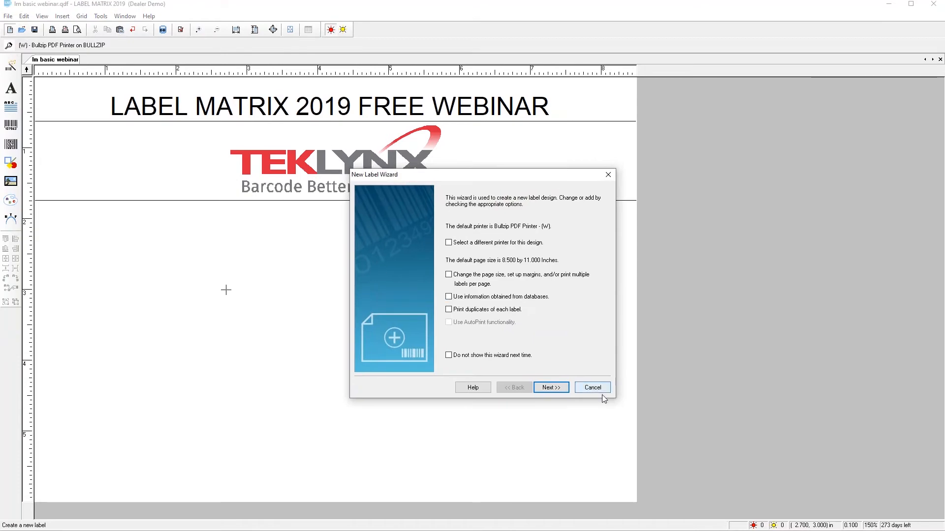
{"action": "left_click", "coordinate": [602, 391]}
{"action": "left_click", "coordinate": [9, 16]}
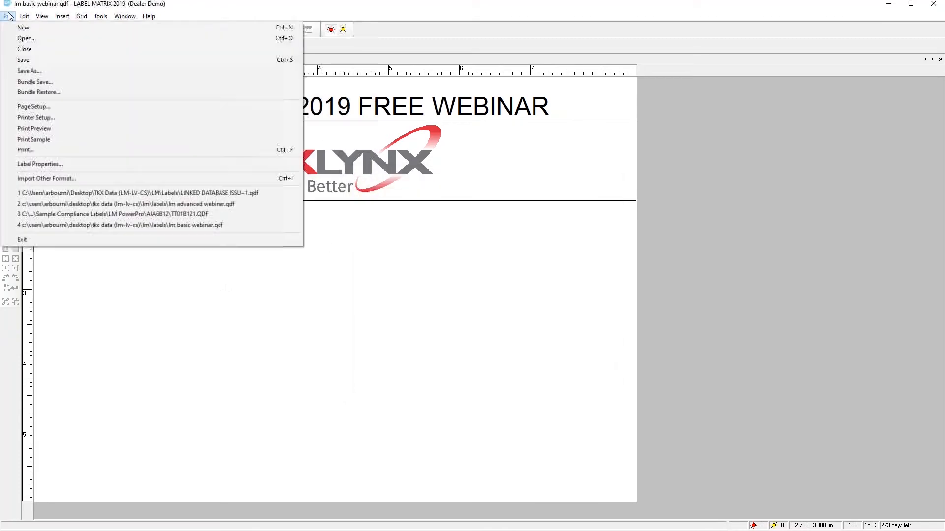
{"action": "left_click", "coordinate": [19, 29]}
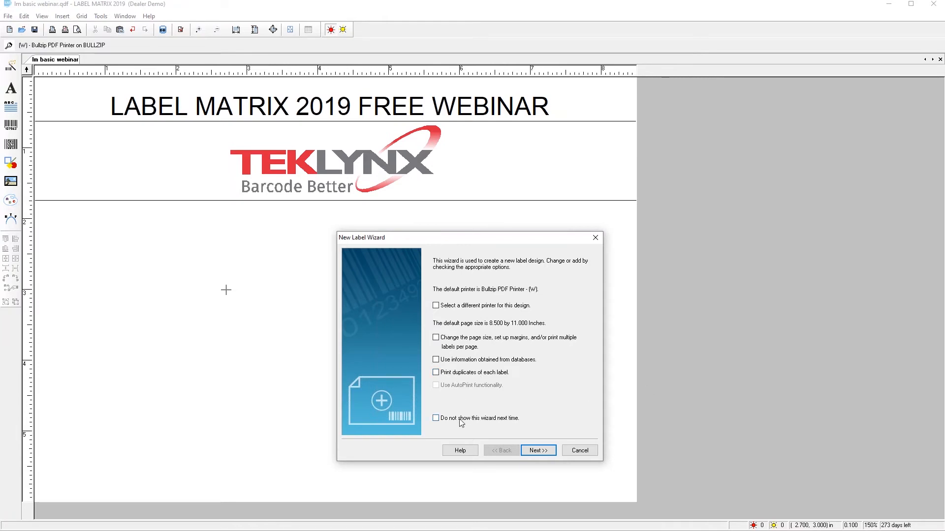
{"action": "left_click", "coordinate": [547, 452]}
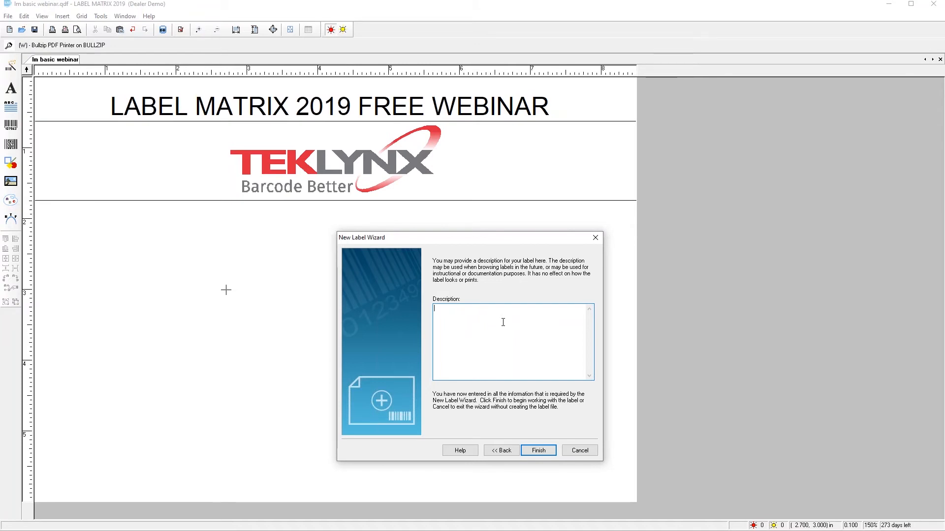
- Enter 'This label is only for the shipping dept.' as the label description
{"action": "type", "text": "This label is only for the shipping dept."}
- Cancel the new label and launch the Add New Image Wizard on the webinar label canvas
{"action": "left_click", "coordinate": [577, 452]}
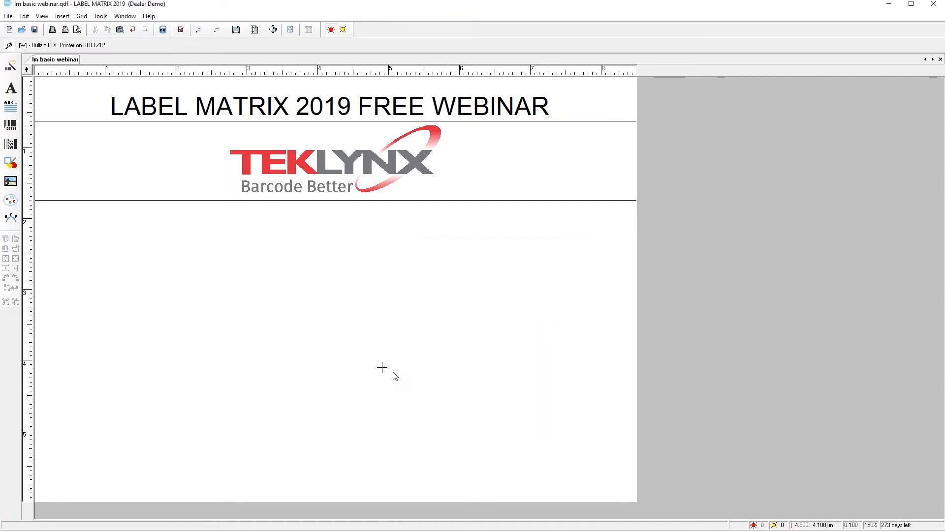
{"action": "left_click", "coordinate": [8, 72]}
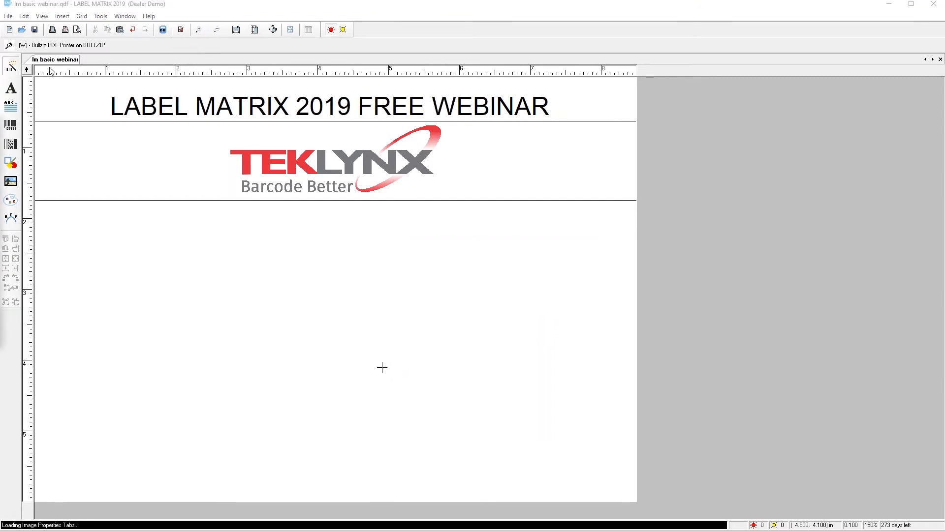
{"action": "left_click", "coordinate": [382, 368]}
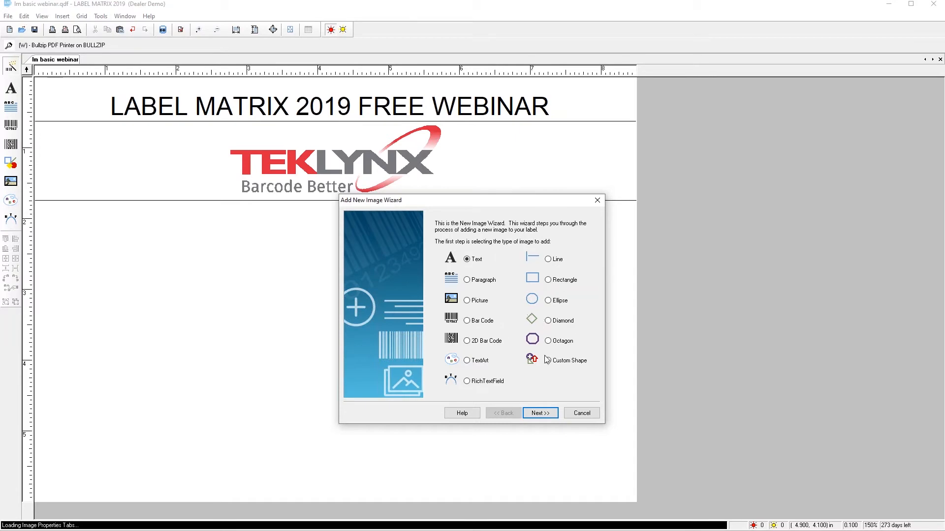
- Cancel the Add New Image Wizard, leaving the webinar label unchanged
{"action": "left_click", "coordinate": [583, 413]}
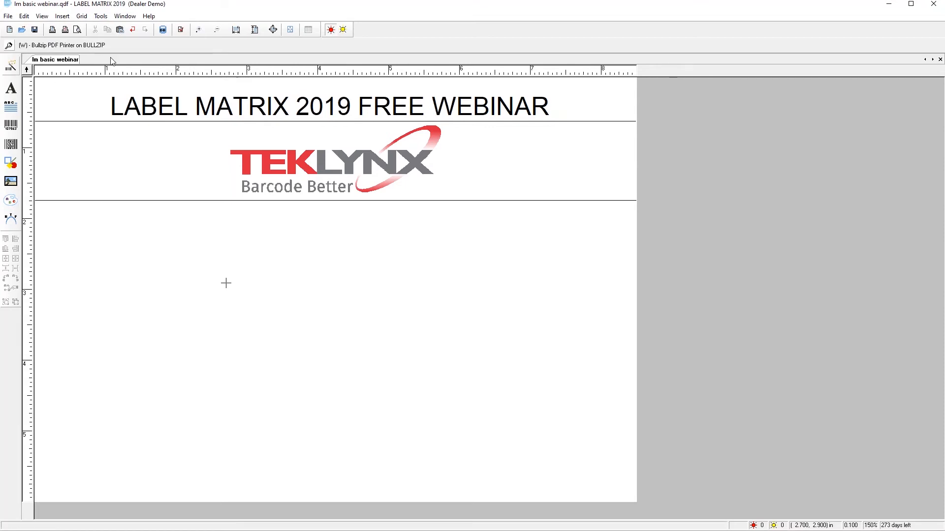
- Open Printer Setup from the File menu to see the installed printers
{"action": "left_click", "coordinate": [10, 45]}
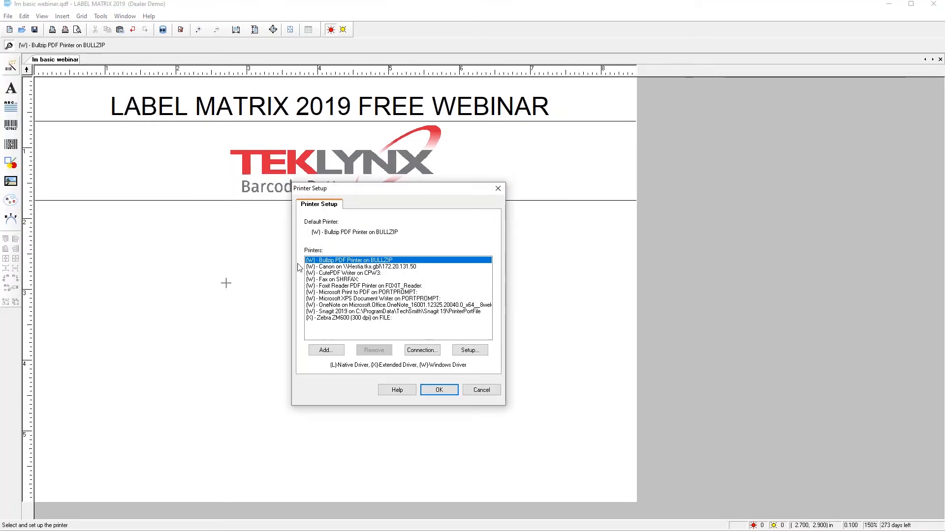
{"action": "left_click", "coordinate": [480, 390]}
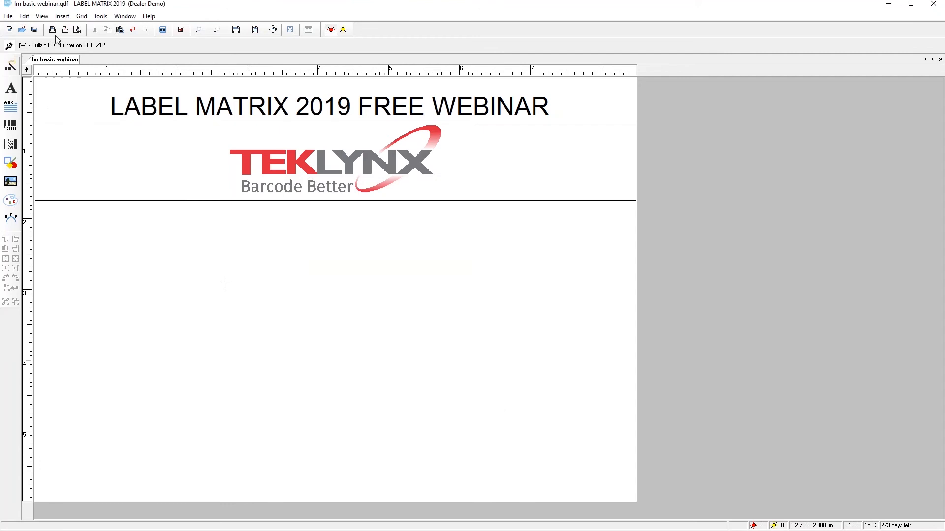
{"action": "left_click", "coordinate": [12, 17]}
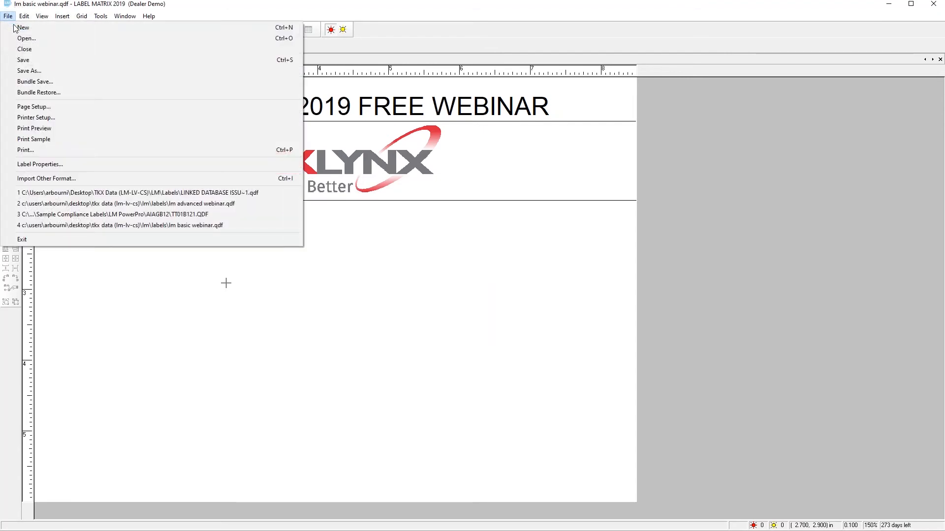
{"action": "left_click", "coordinate": [35, 118]}
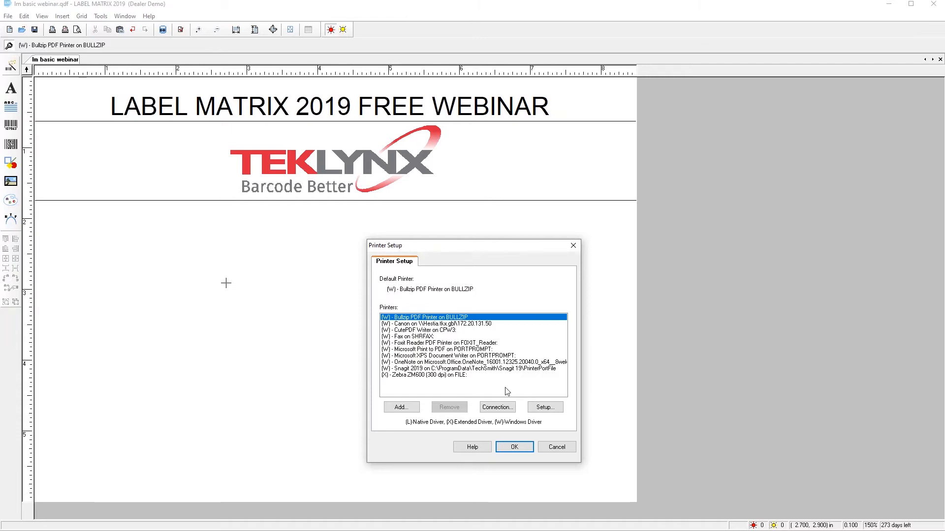
- Remove the Zebra ZM600 printer and start the Add Printer Wizard
{"action": "left_click", "coordinate": [429, 375]}
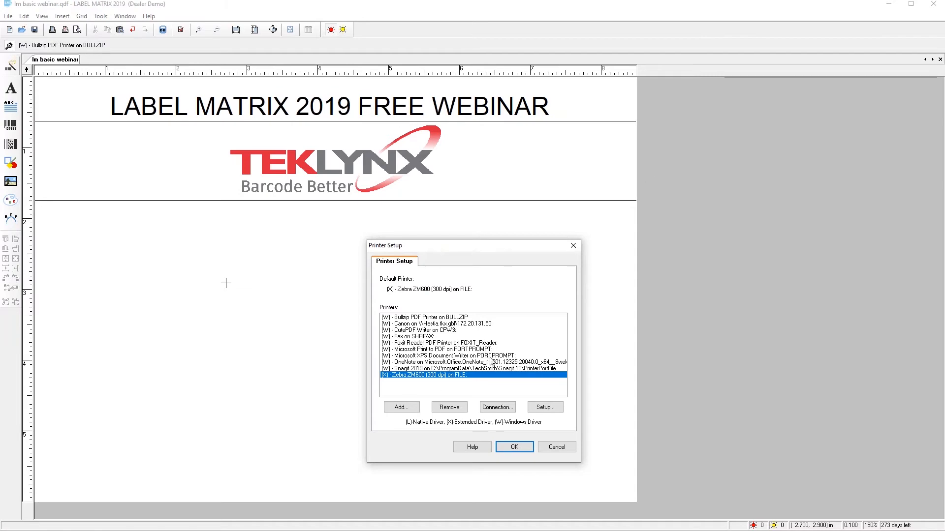
{"action": "left_click", "coordinate": [449, 408]}
{"action": "left_click", "coordinate": [504, 299]}
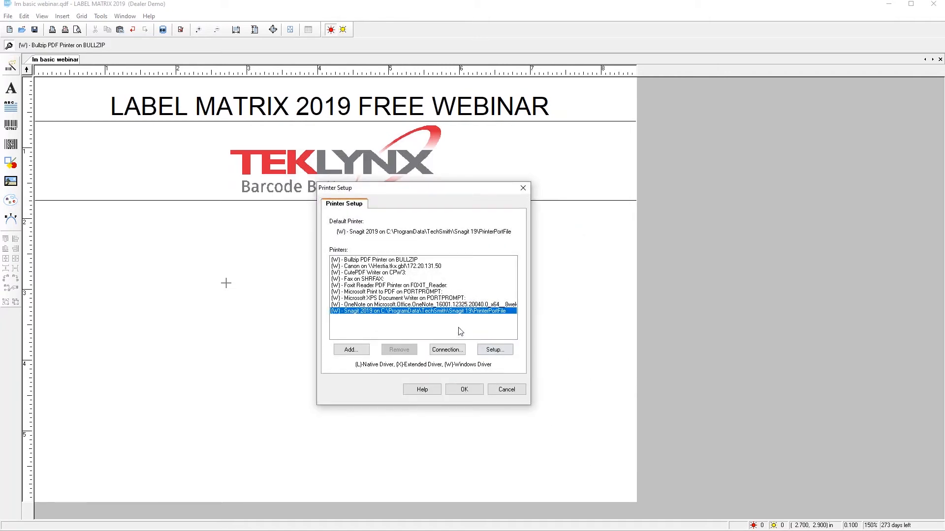
{"action": "left_click", "coordinate": [342, 349]}
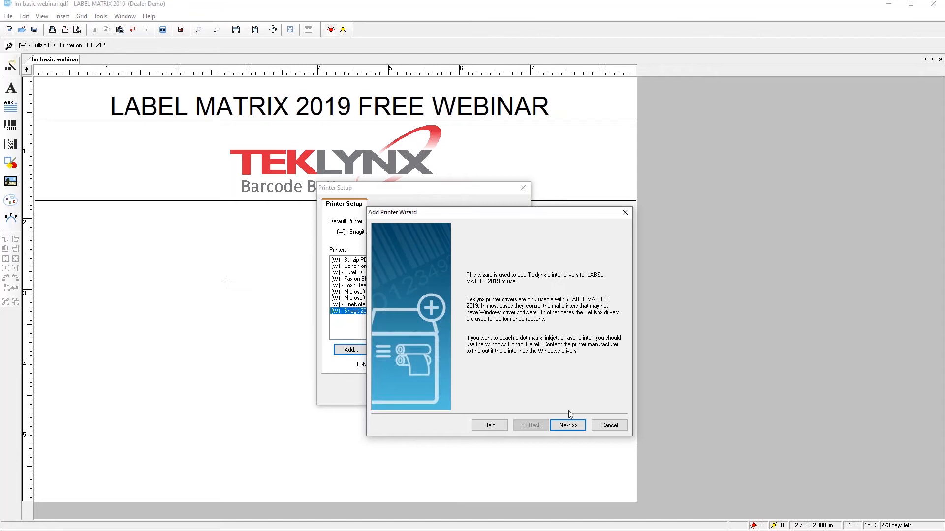
- Advance the Add Printer Wizard past its introduction to the make-and-model page
{"action": "left_click", "coordinate": [568, 426]}
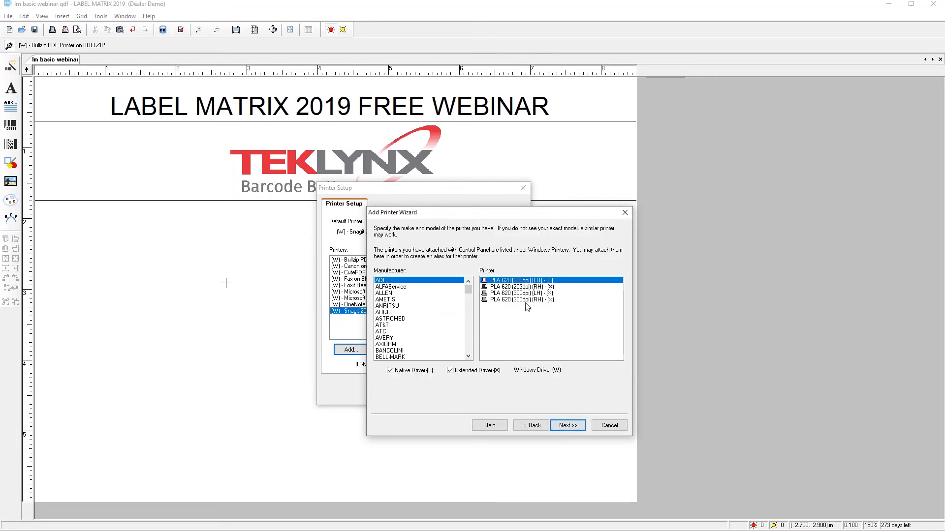
- Select ZEBRA as manufacturer and Zebra ZM600 (300 dpi) - (X) as the printer model
{"action": "left_click_drag", "start_coordinate": [523, 216], "coordinate": [673, 225]}
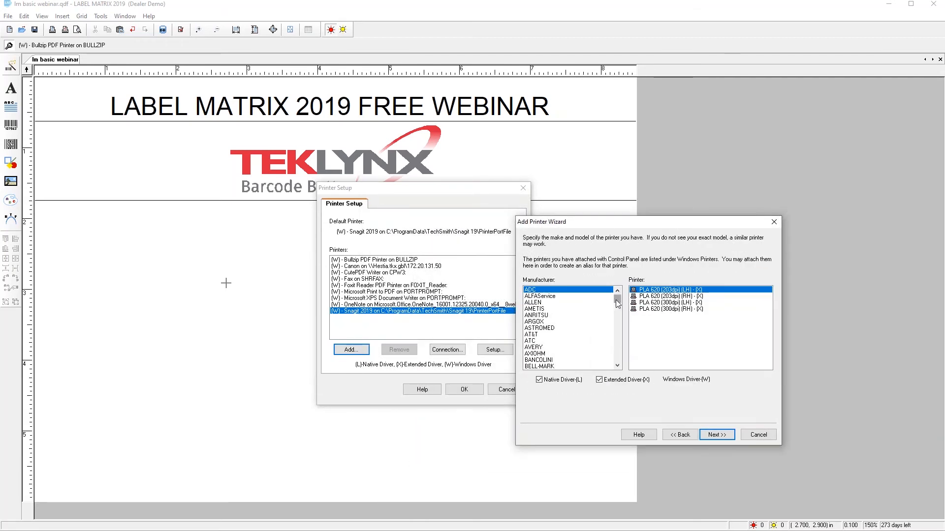
{"action": "left_click_drag", "start_coordinate": [619, 301], "coordinate": [618, 357]}
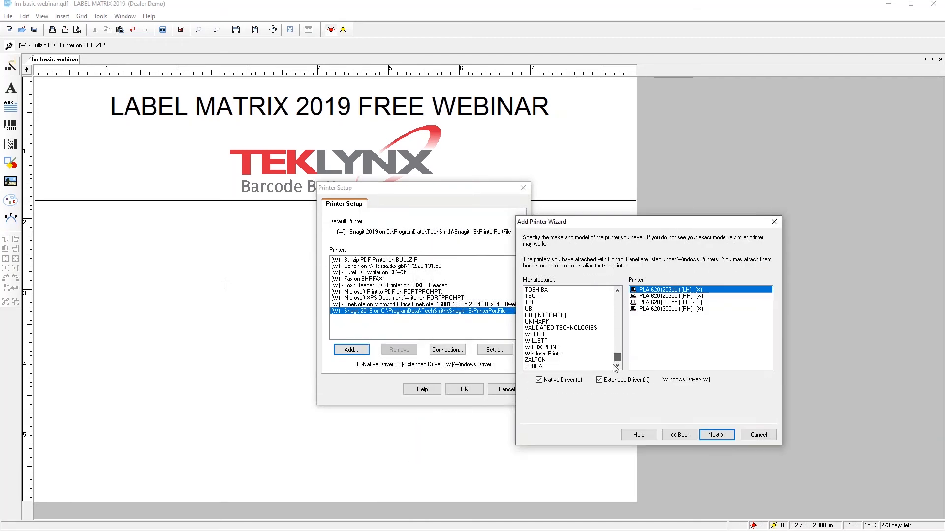
{"action": "left_click", "coordinate": [550, 367]}
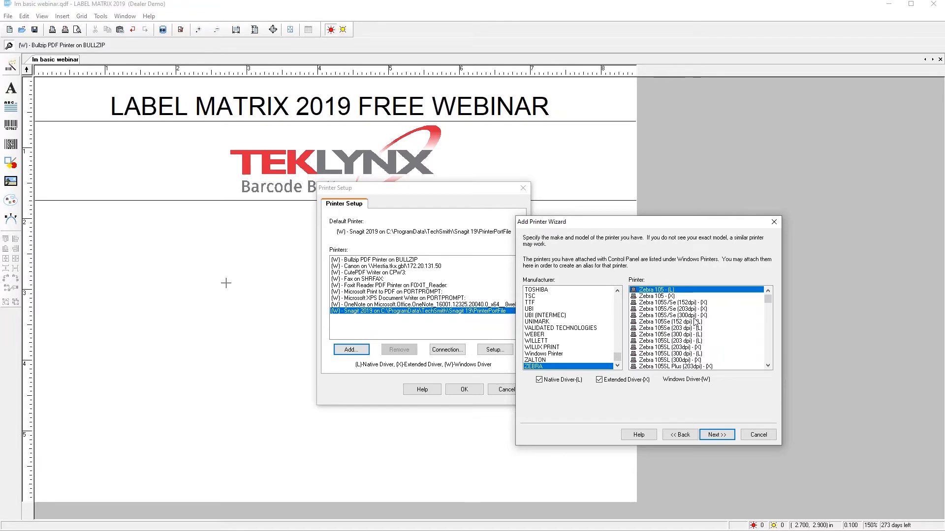
{"action": "left_click_drag", "start_coordinate": [769, 303], "coordinate": [753, 361]}
{"action": "scroll", "coordinate": [711, 325], "scroll_direction": "up", "scroll_amount": 8}
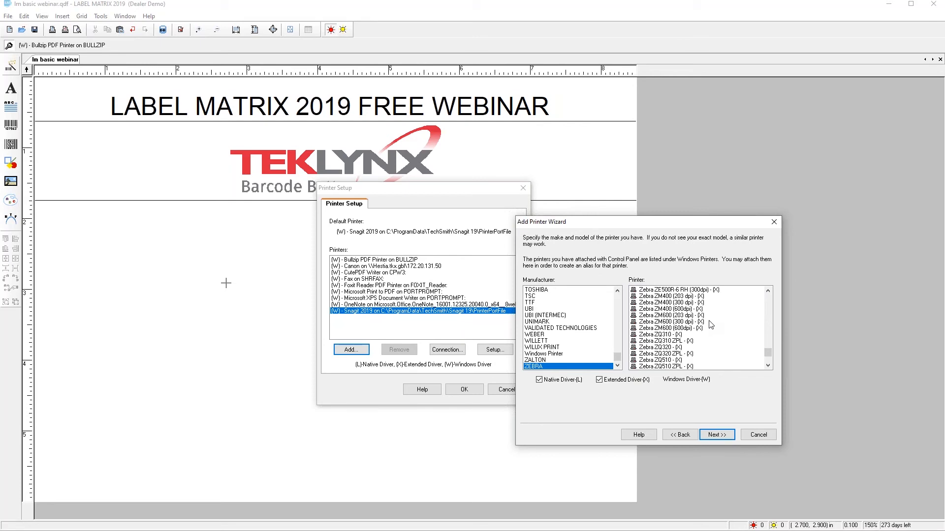
{"action": "left_click", "coordinate": [664, 322]}
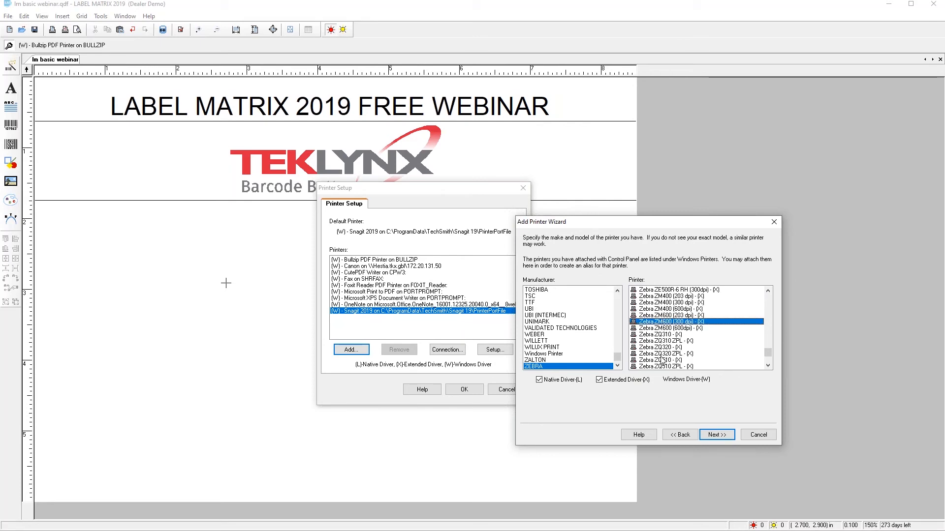
- Advance to the alias-and-port page, leave the alias blank, and view the local ports
{"action": "left_click", "coordinate": [719, 436]}
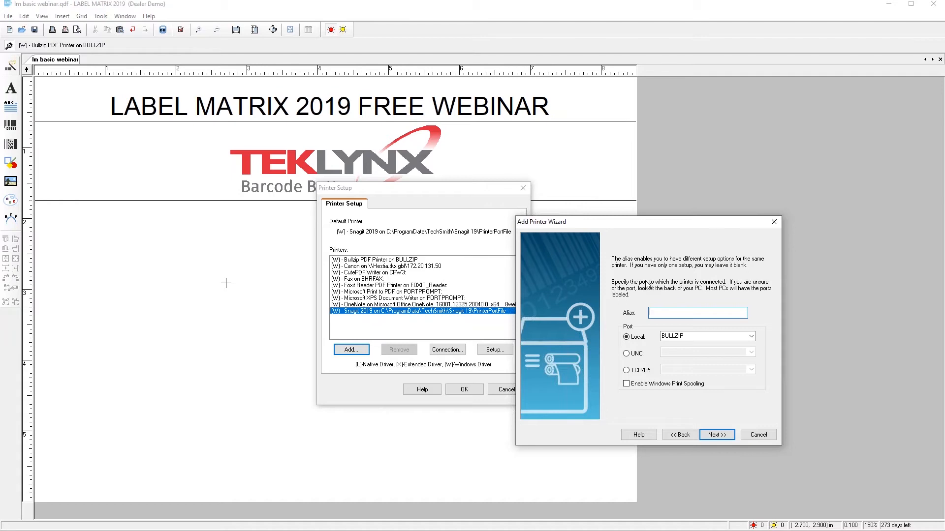
{"action": "type", "text": "SHIPPING"}
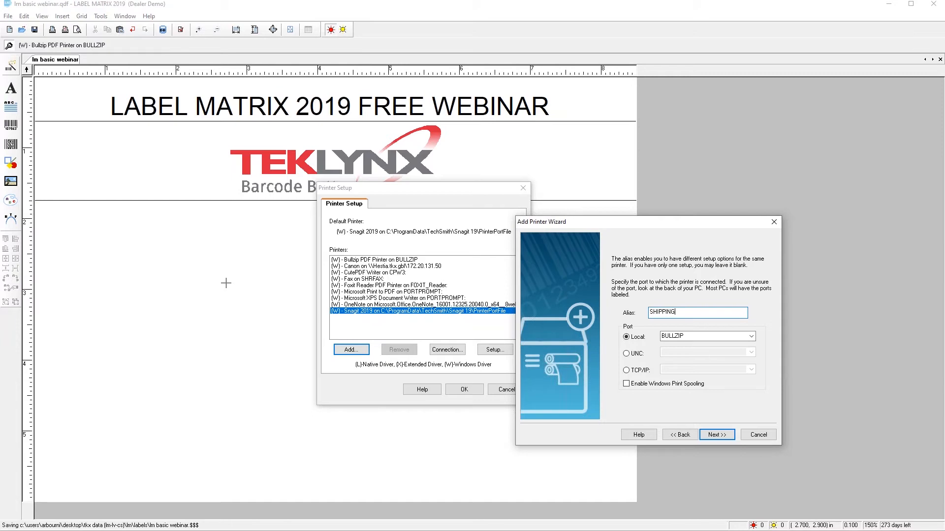
{"action": "key", "text": "BackSpace"}
{"action": "key", "text": "BackSpace"}
{"action": "key", "text": "BackSpace"}
{"action": "key", "text": "BackSpace"}
{"action": "key", "text": "BackSpace"}
{"action": "key", "text": "BackSpace"}
{"action": "key", "text": "BackSpace"}
{"action": "key", "text": "BackSpace"}
{"action": "left_click", "coordinate": [714, 336]}
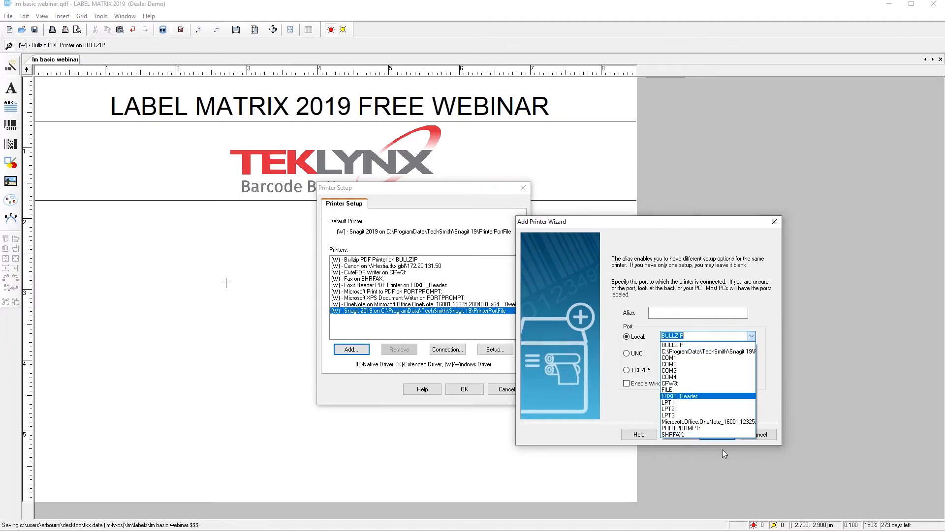
{"action": "left_click", "coordinate": [751, 260]}
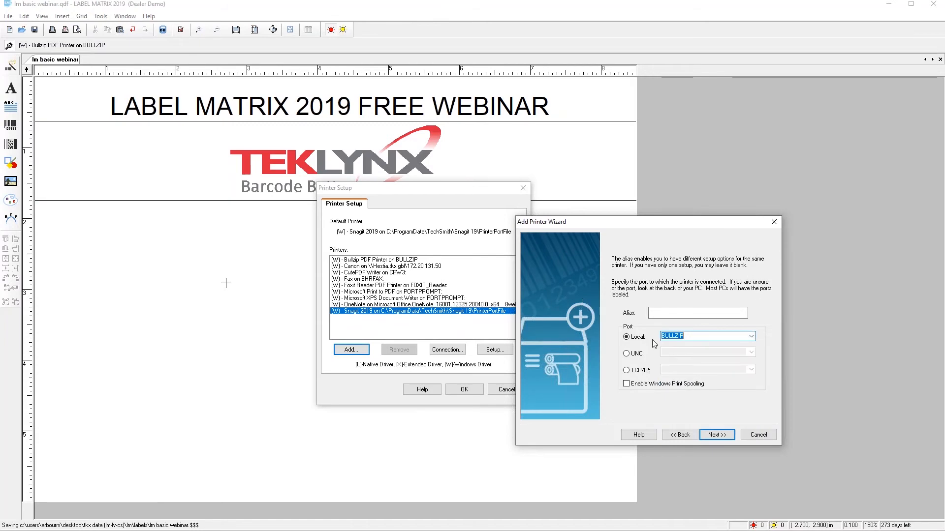
{"action": "left_click", "coordinate": [626, 355]}
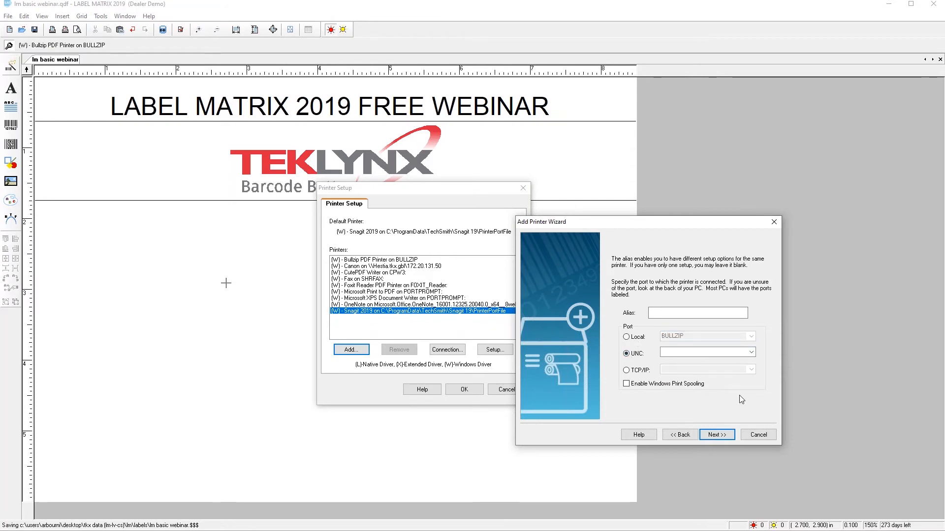
{"action": "left_click", "coordinate": [717, 354]}
{"action": "type", "text": "\\\\<computer>"}
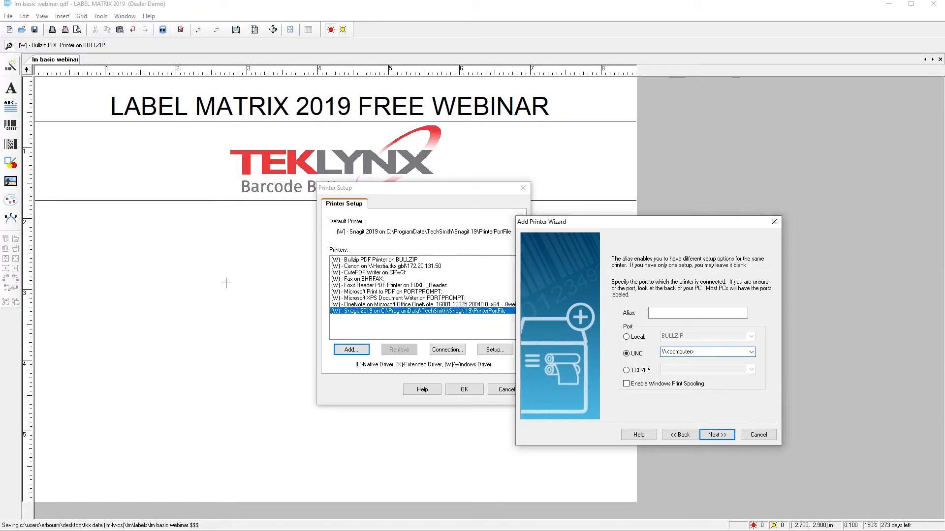
{"action": "key", "text": "BackSpace"}
{"action": "type", "text": "name>\\<printer name>"}
{"action": "left_click_drag", "start_coordinate": [664, 353], "coordinate": [818, 381]}
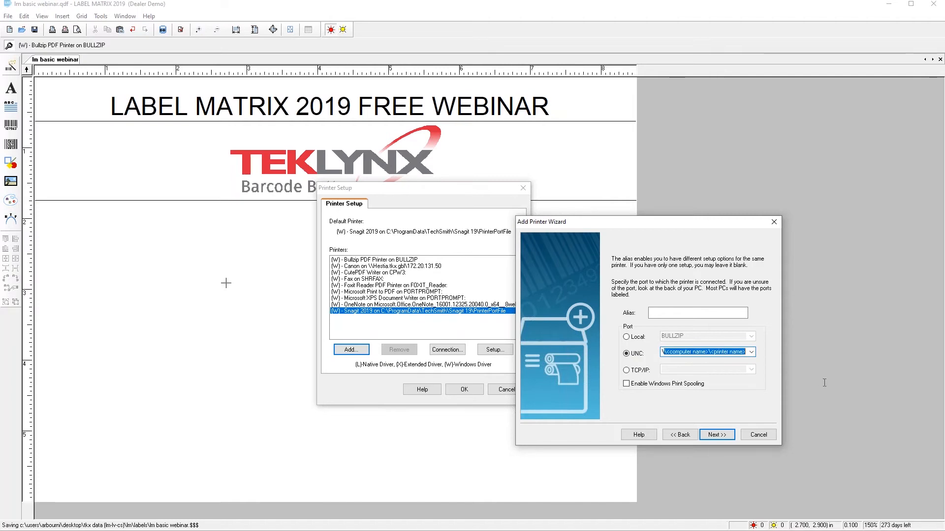
{"action": "key", "text": "BackSpace"}
{"action": "left_click", "coordinate": [635, 371]}
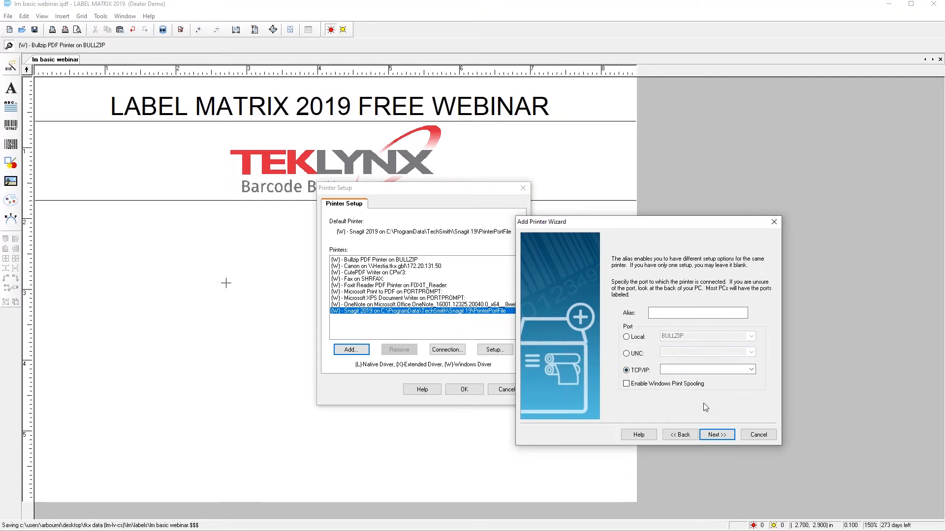
{"action": "left_click", "coordinate": [702, 369]}
- Enable Windows Print Spooling, set the local port to FILE:, and advance to the final page
{"action": "left_click", "coordinate": [637, 337]}
{"action": "left_click", "coordinate": [751, 337]}
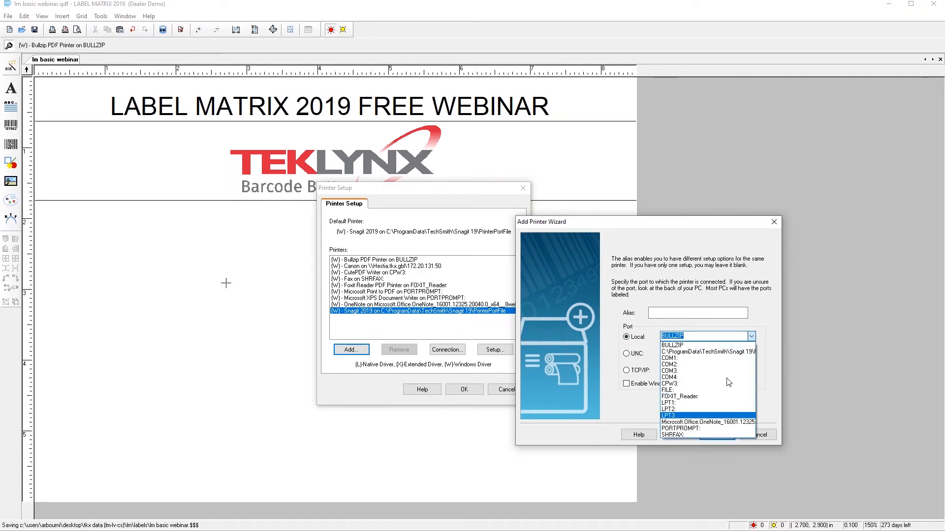
{"action": "left_click", "coordinate": [765, 294]}
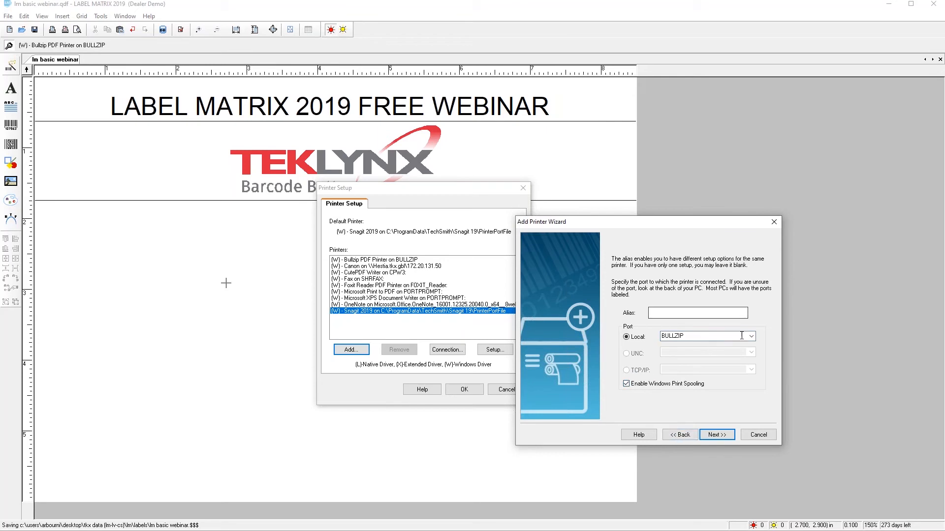
{"action": "left_click", "coordinate": [751, 338]}
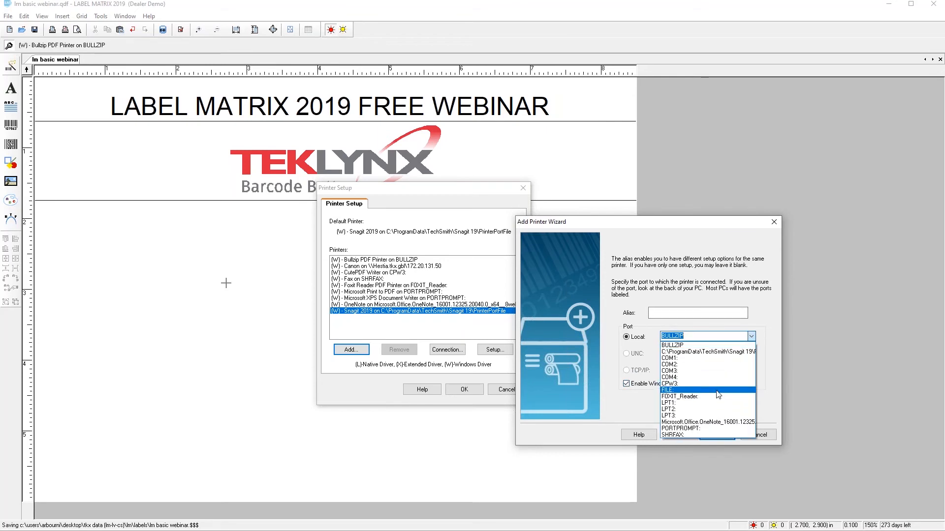
{"action": "left_click", "coordinate": [689, 399]}
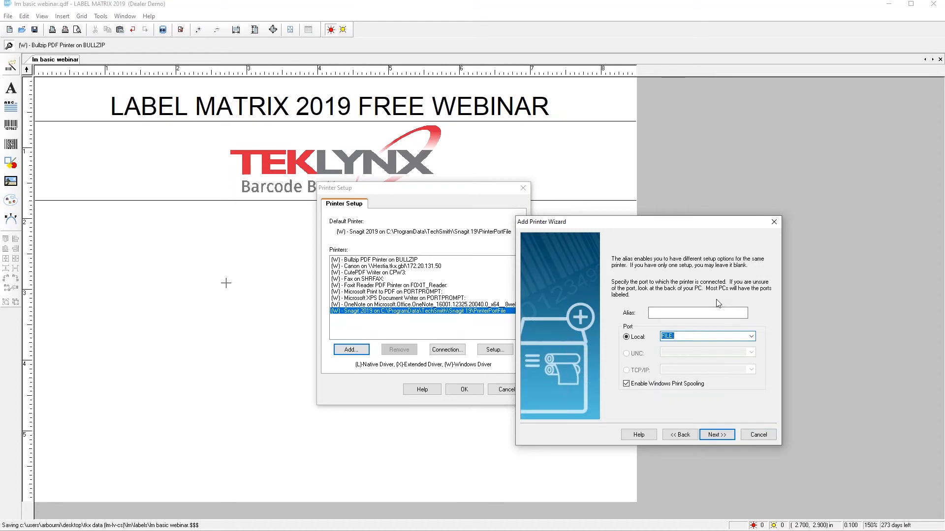
{"action": "left_click", "coordinate": [681, 337]}
{"action": "left_click", "coordinate": [718, 436]}
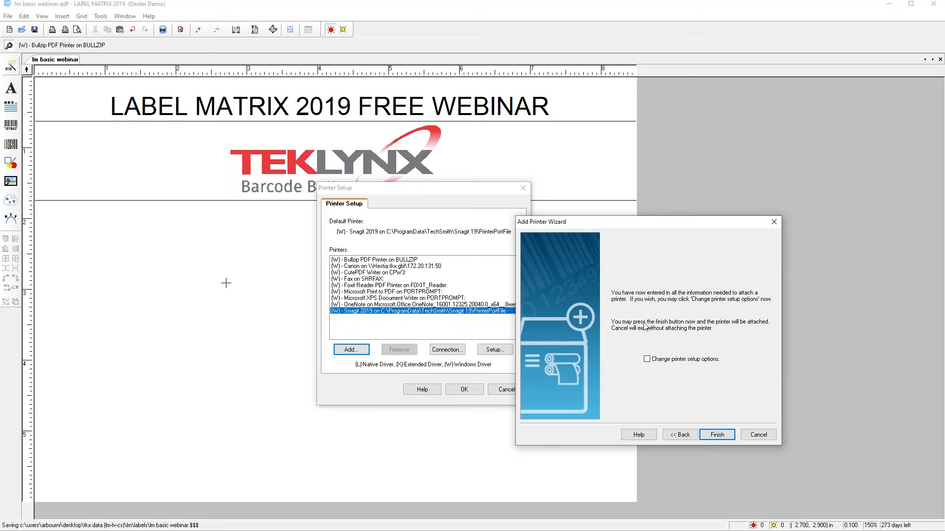
- Finish adding the Zebra ZM600 (300 dpi) on FILE: and reselect Bullzip PDF Printer as the label's printer
{"action": "left_click", "coordinate": [715, 437]}
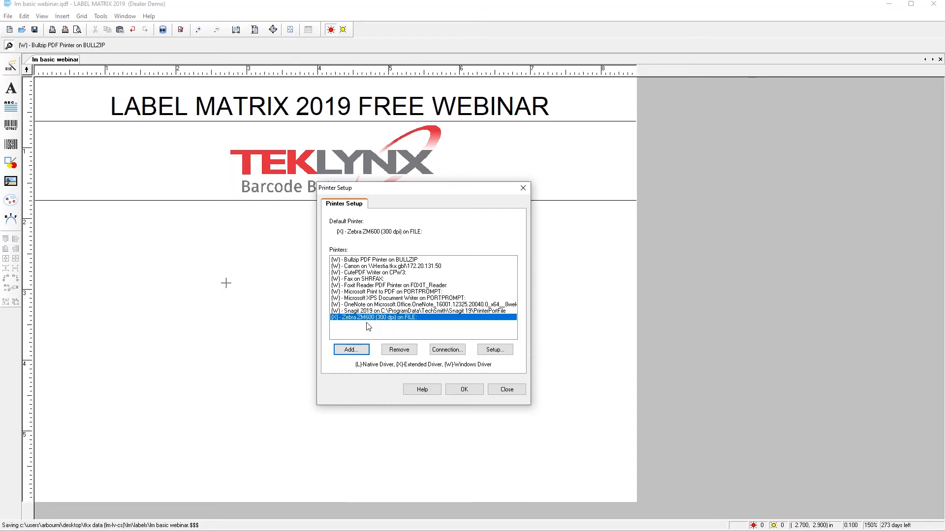
{"action": "left_click", "coordinate": [390, 261]}
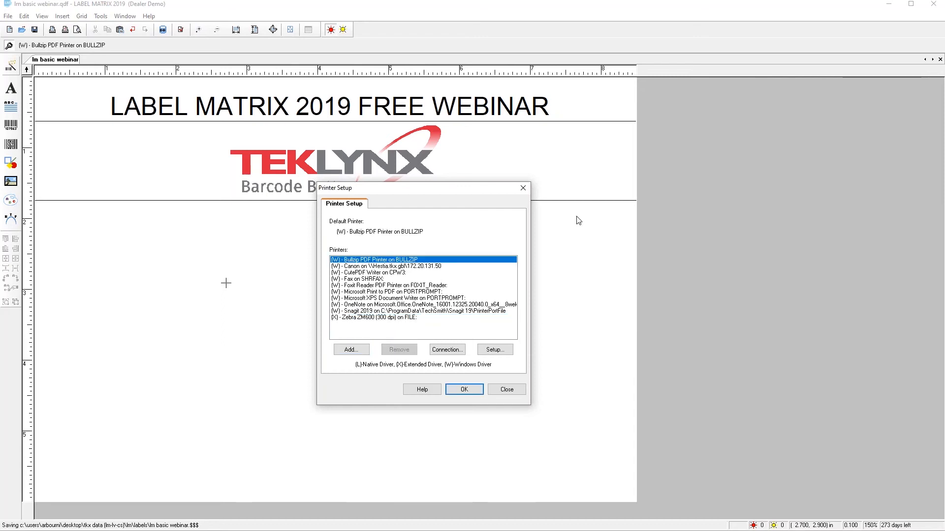
{"action": "left_click", "coordinate": [474, 390]}
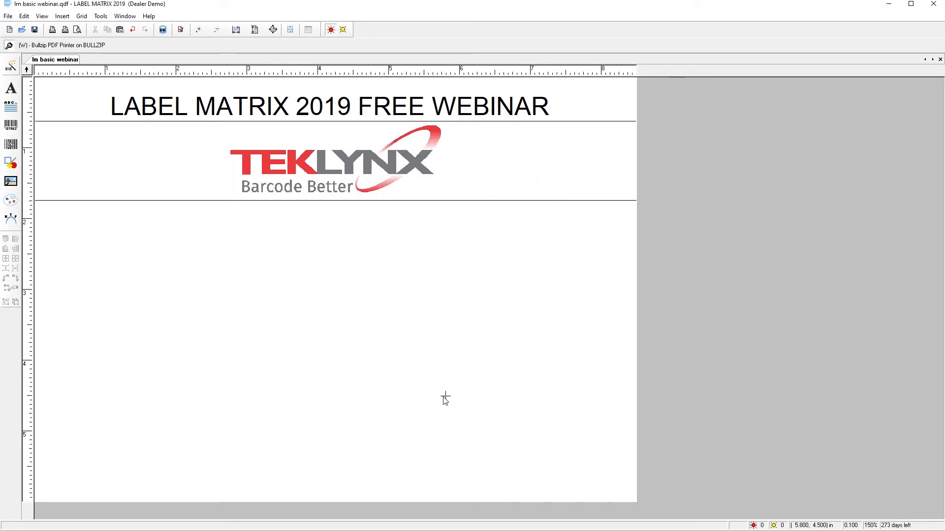
- Add a new text object and review its General settings (name Text 2, description) and colour settings
{"action": "left_click", "coordinate": [6, 89]}
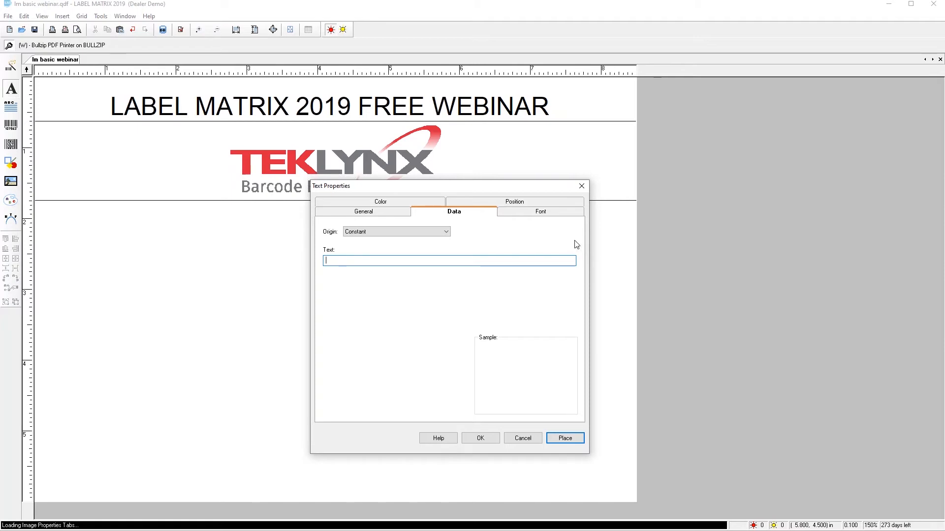
{"action": "left_click", "coordinate": [362, 210]}
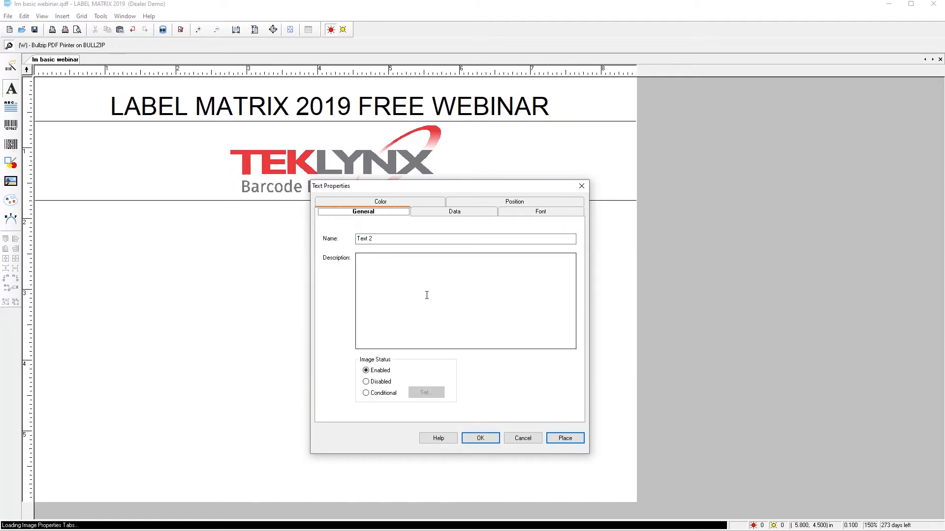
{"action": "left_click_drag", "start_coordinate": [385, 239], "coordinate": [320, 246]}
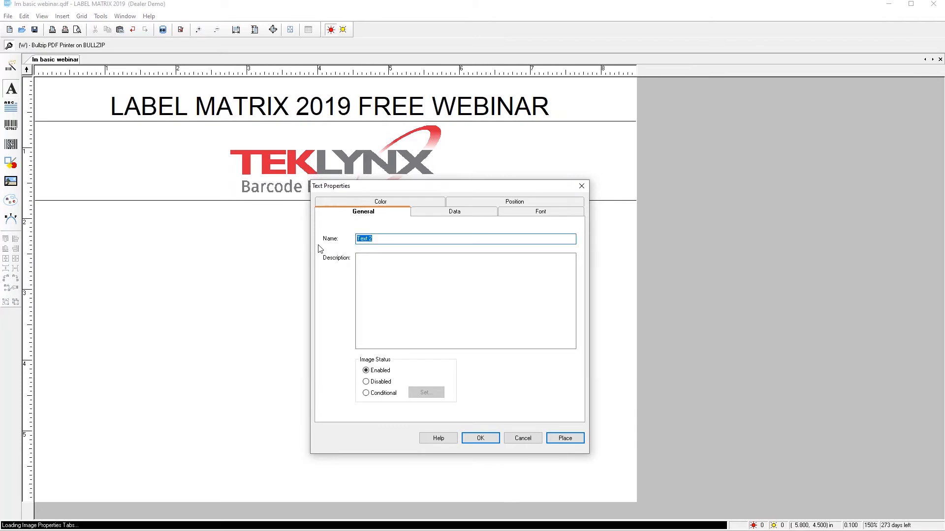
{"action": "left_click", "coordinate": [384, 272]}
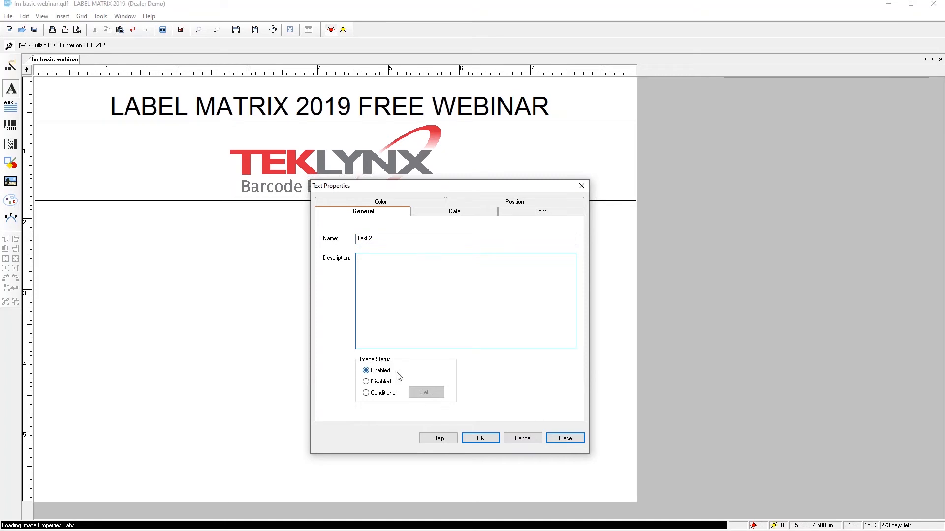
{"action": "left_click", "coordinate": [405, 203]}
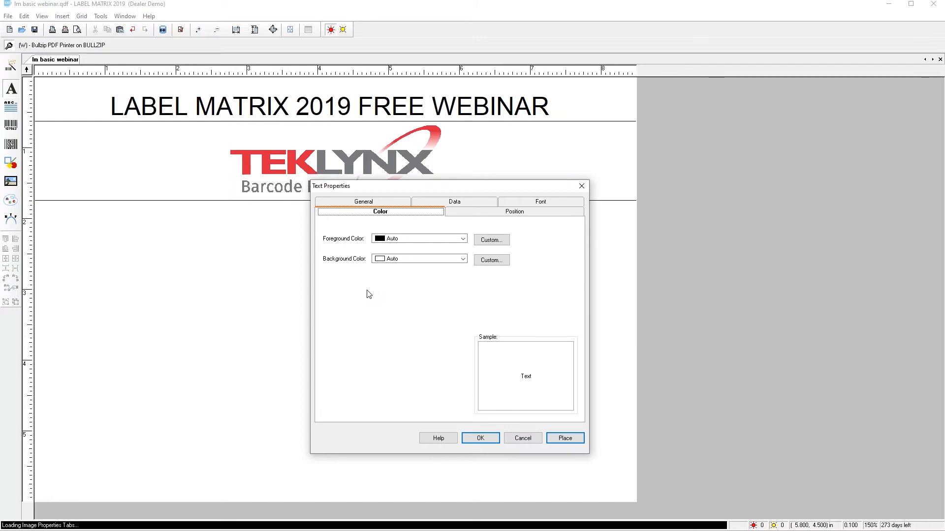
- Center-justify the text, keeping its position at 5.800 horizontal and 4.500 vertical
{"action": "left_click", "coordinate": [530, 212]}
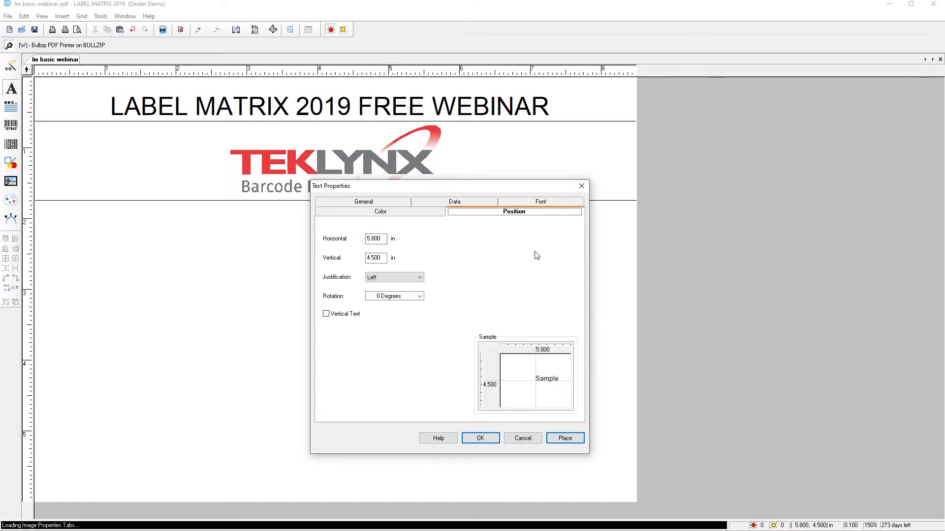
{"action": "left_click", "coordinate": [376, 239]}
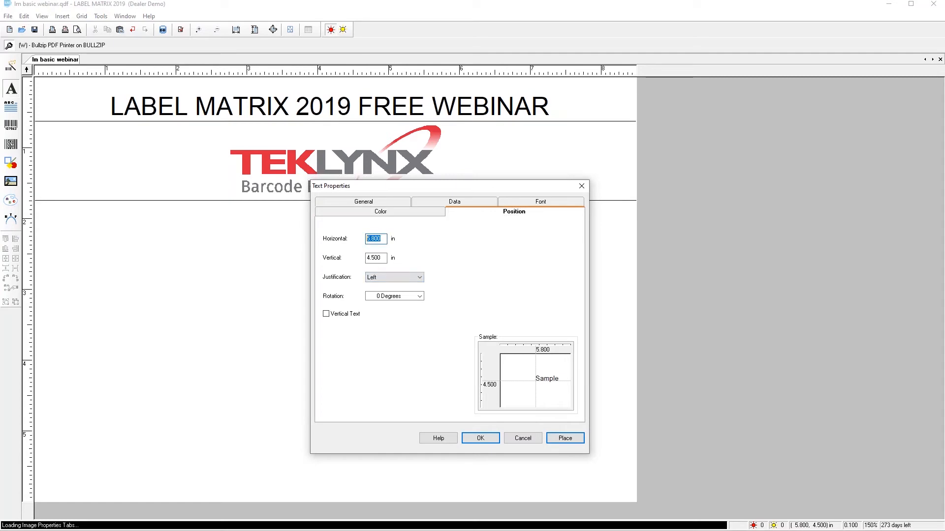
{"action": "left_click", "coordinate": [380, 260]}
{"action": "left_click", "coordinate": [410, 278]}
{"action": "left_click", "coordinate": [389, 292]}
{"action": "left_click", "coordinate": [408, 278]}
{"action": "left_click", "coordinate": [389, 299]}
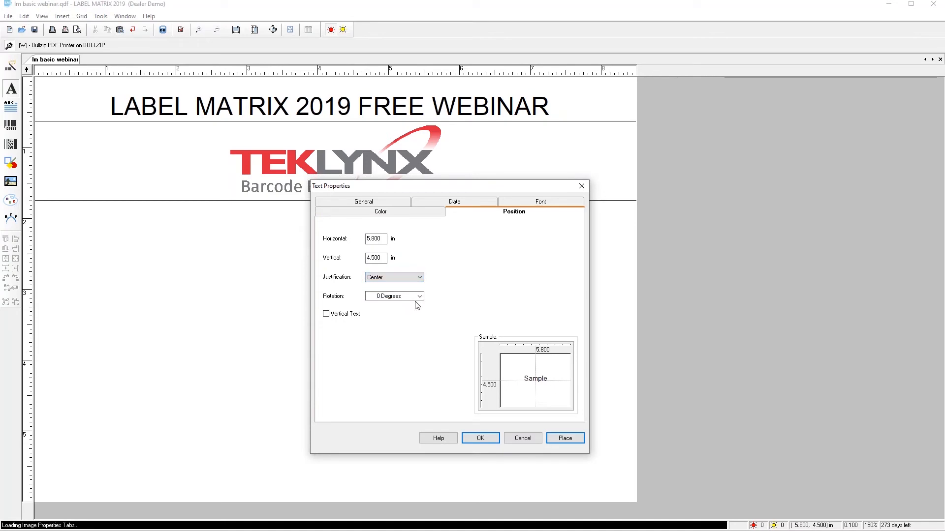
- Try 90 and 270 degree rotations, then return the text rotation to 0 degrees
{"action": "left_click", "coordinate": [408, 297]}
{"action": "left_click", "coordinate": [389, 310]}
{"action": "left_click", "coordinate": [418, 295]}
{"action": "left_click", "coordinate": [394, 312]}
{"action": "left_click", "coordinate": [418, 298]}
{"action": "left_click", "coordinate": [394, 324]}
{"action": "left_click", "coordinate": [419, 296]}
{"action": "left_click", "coordinate": [391, 303]}
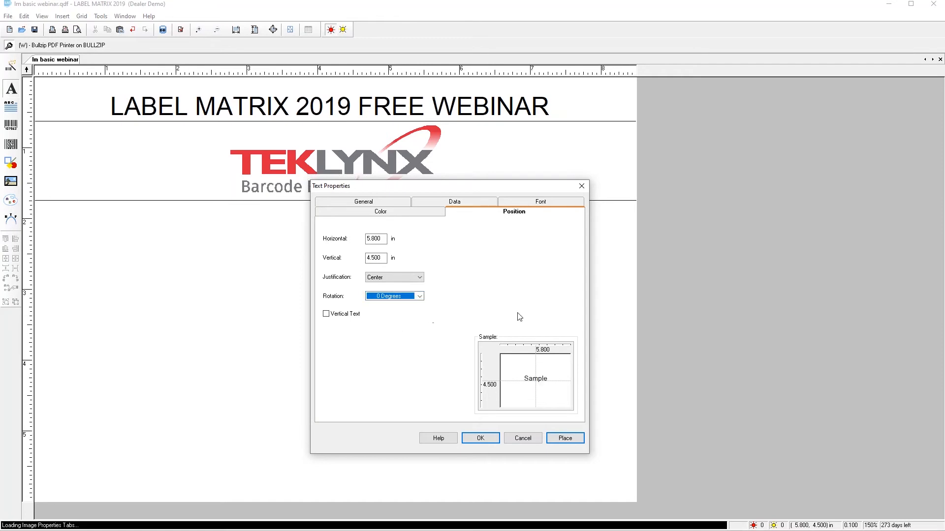
{"action": "left_click", "coordinate": [521, 204]}
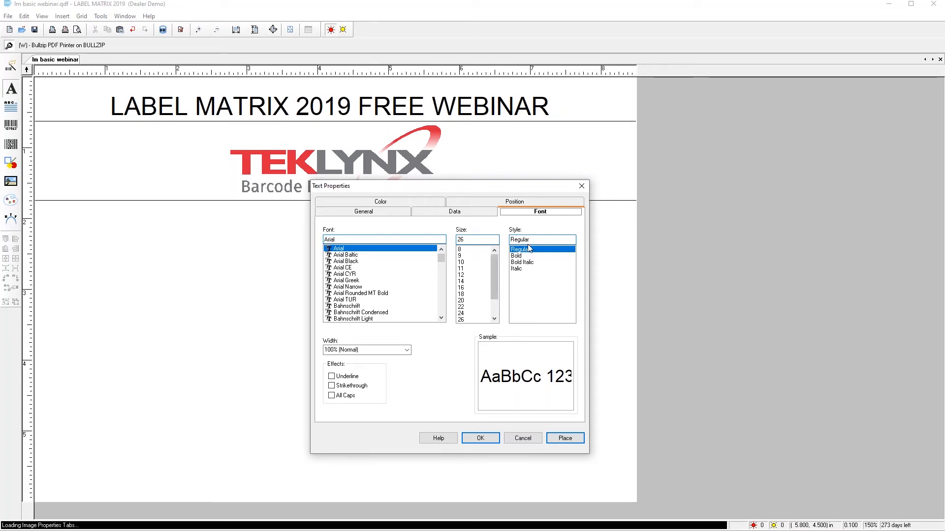
- Try condensing the font width to 75% and expanding it to 150%
{"action": "left_click", "coordinate": [407, 350]}
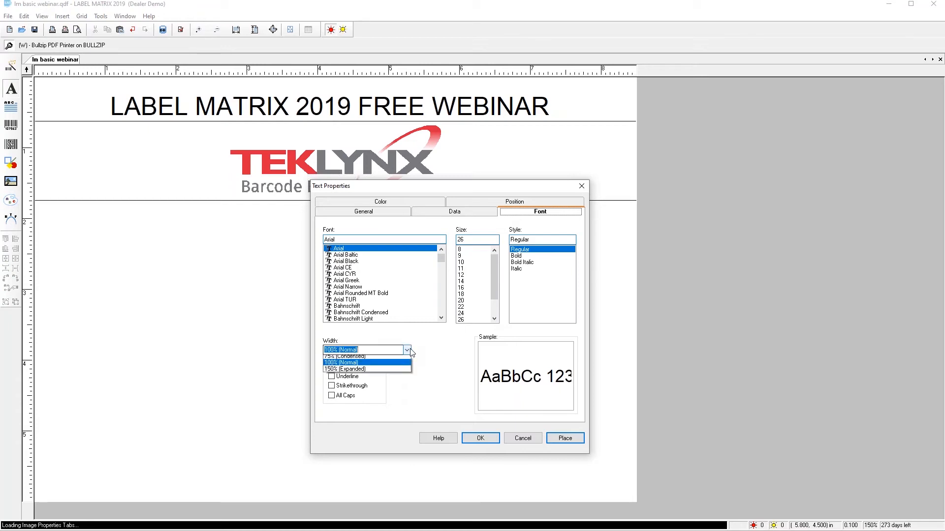
{"action": "left_click", "coordinate": [375, 359]}
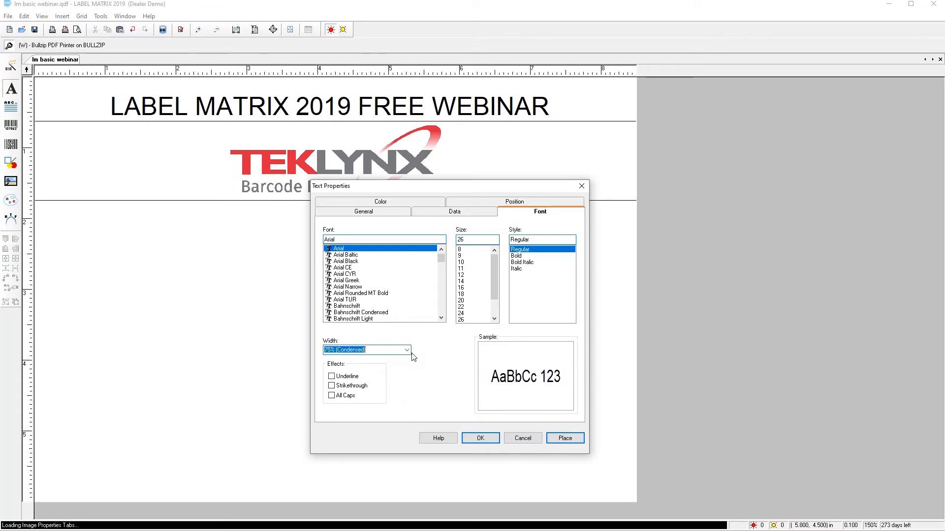
{"action": "left_click", "coordinate": [407, 350]}
{"action": "left_click", "coordinate": [380, 374]}
- Toggle underline, strikethrough and all caps on, then clear all three effects
{"action": "left_click", "coordinate": [347, 376]}
{"action": "left_click", "coordinate": [351, 386]}
{"action": "left_click", "coordinate": [349, 396]}
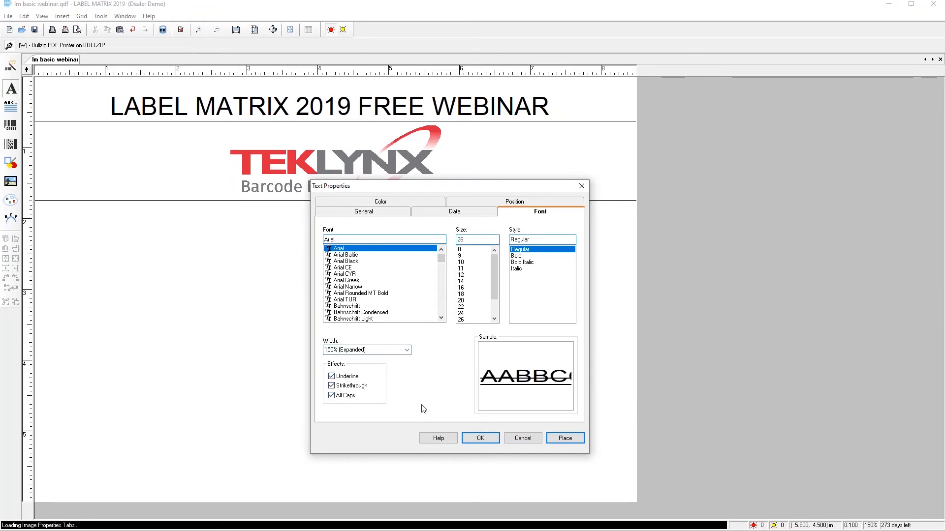
{"action": "left_click", "coordinate": [332, 376]}
{"action": "left_click", "coordinate": [333, 385]}
{"action": "left_click", "coordinate": [347, 396]}
- Reset the font width to 100% Normal
{"action": "left_click", "coordinate": [401, 350]}
{"action": "left_click", "coordinate": [408, 351]}
{"action": "left_click", "coordinate": [372, 365]}
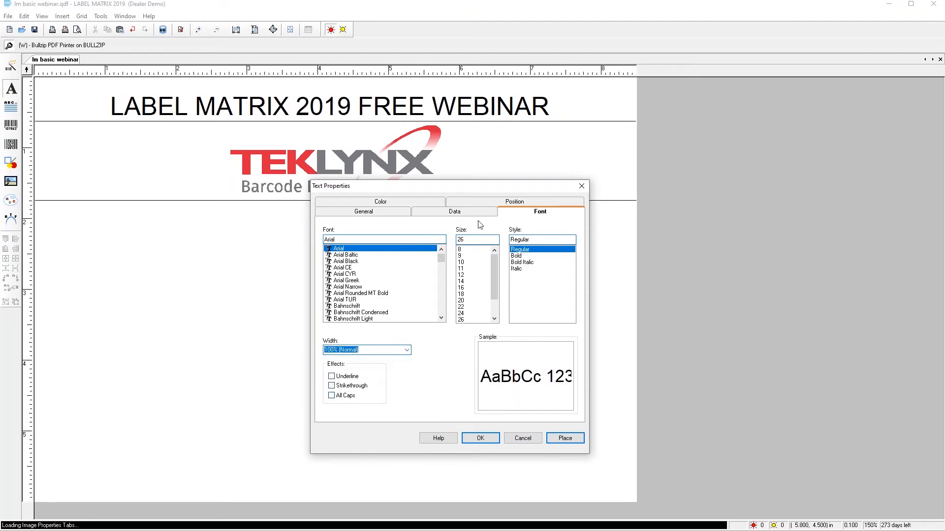
{"action": "left_click", "coordinate": [480, 213]}
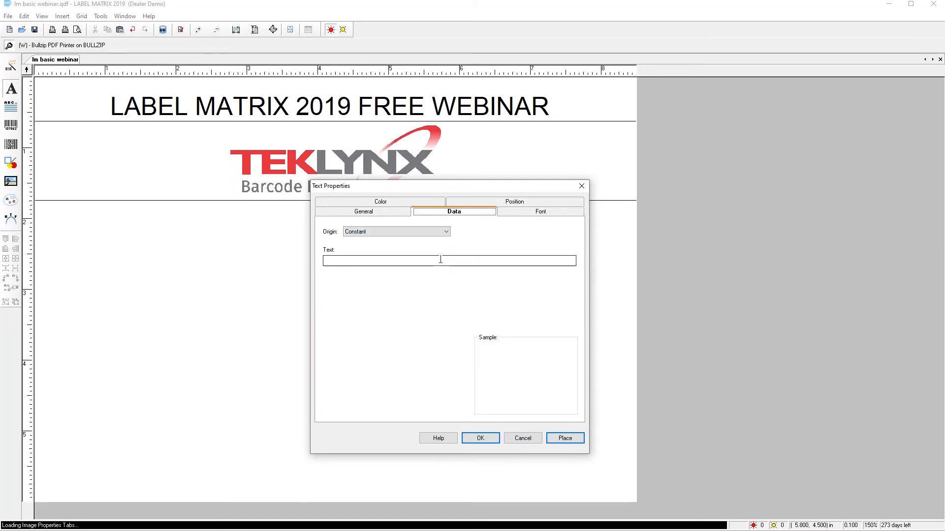
- Keep the text source Constant and enter 'TEKLYNX Americas' as the text
{"action": "left_click", "coordinate": [446, 234]}
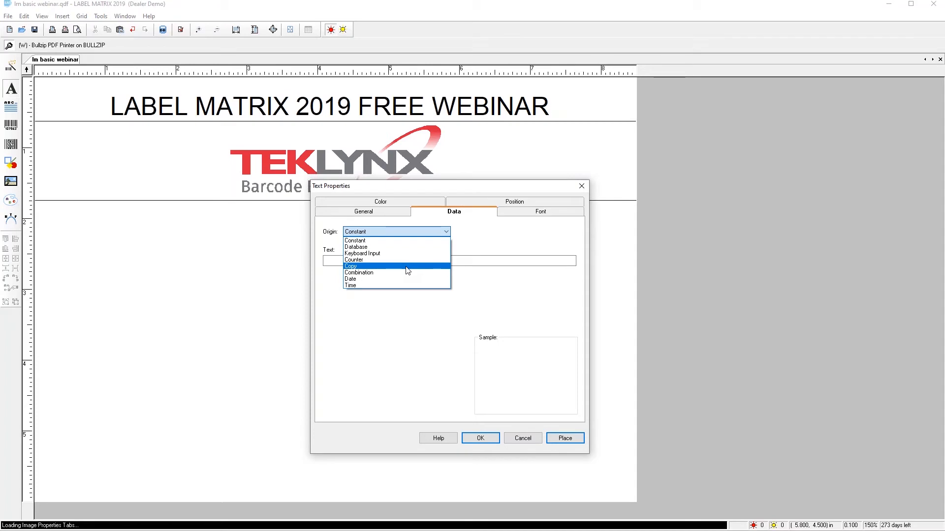
{"action": "left_click", "coordinate": [415, 241]}
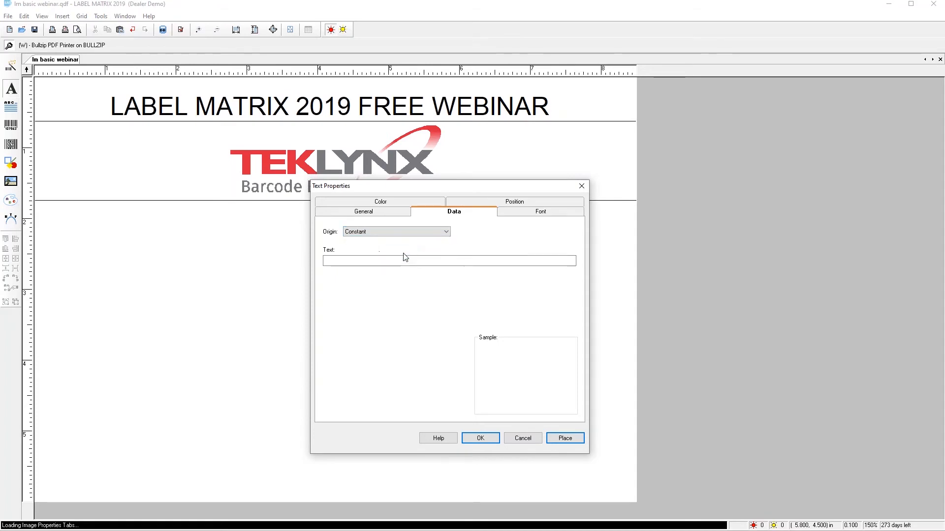
{"action": "left_click", "coordinate": [400, 260]}
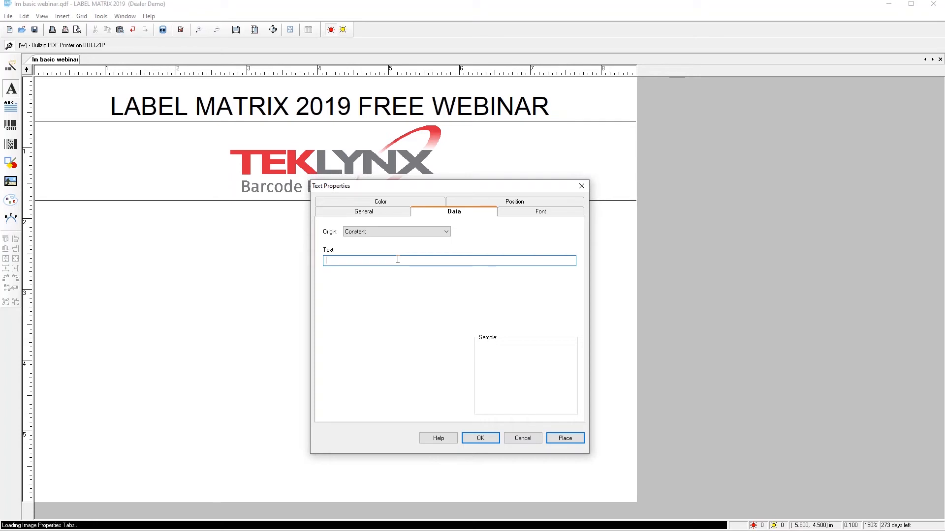
{"action": "type", "text": "EKLYNX Americas"}
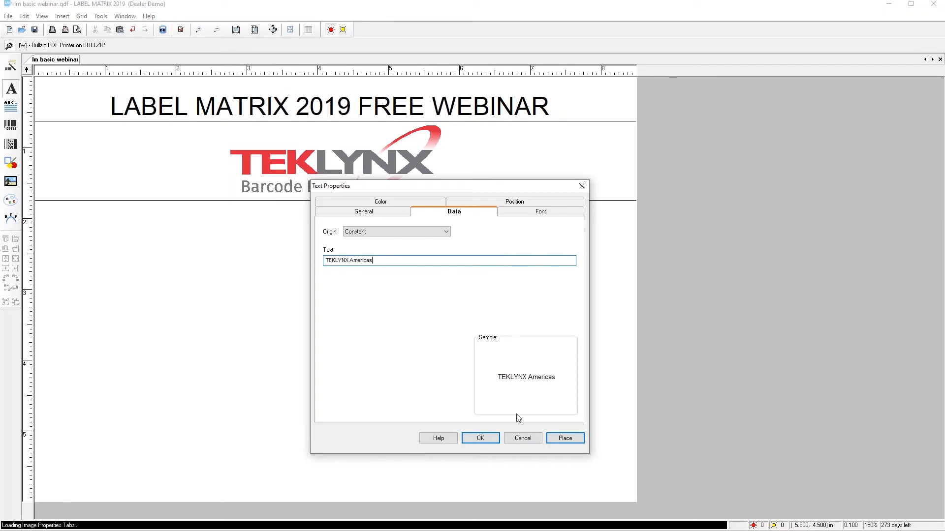
- Place the text on the label, set its size to 20, and position it below the logo
{"action": "left_click", "coordinate": [564, 437]}
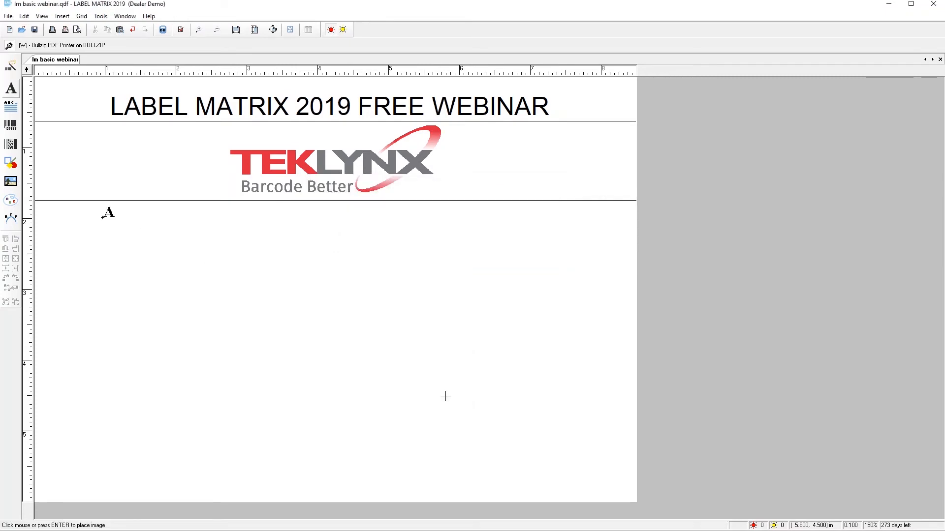
{"action": "left_click", "coordinate": [91, 217]}
{"action": "left_click_drag", "start_coordinate": [133, 222], "coordinate": [204, 230]}
{"action": "left_click", "coordinate": [171, 45]}
{"action": "left_click", "coordinate": [165, 104]}
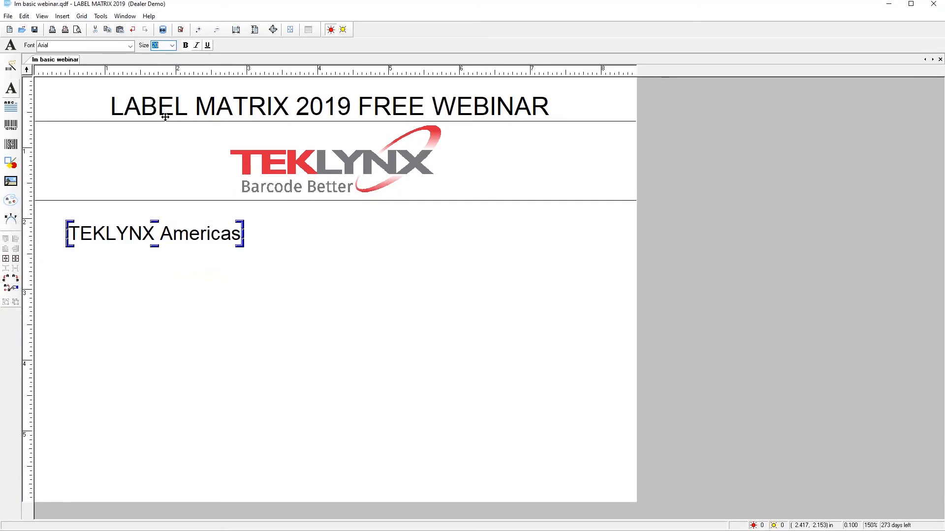
{"action": "left_click_drag", "start_coordinate": [190, 239], "coordinate": [179, 232]}
{"action": "left_click", "coordinate": [203, 330]}
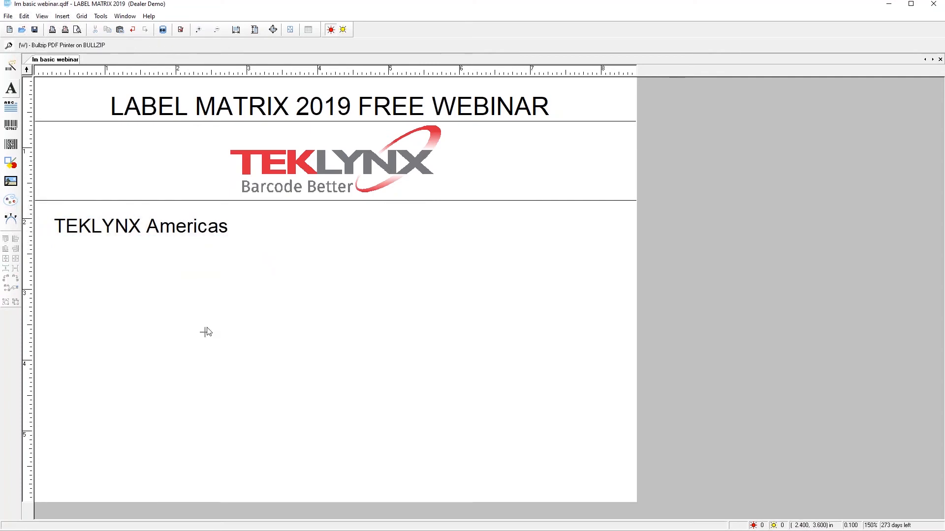
- Place a Paragraph object and paste the street and city address lines, with no blank line between them
{"action": "left_click", "coordinate": [15, 113]}
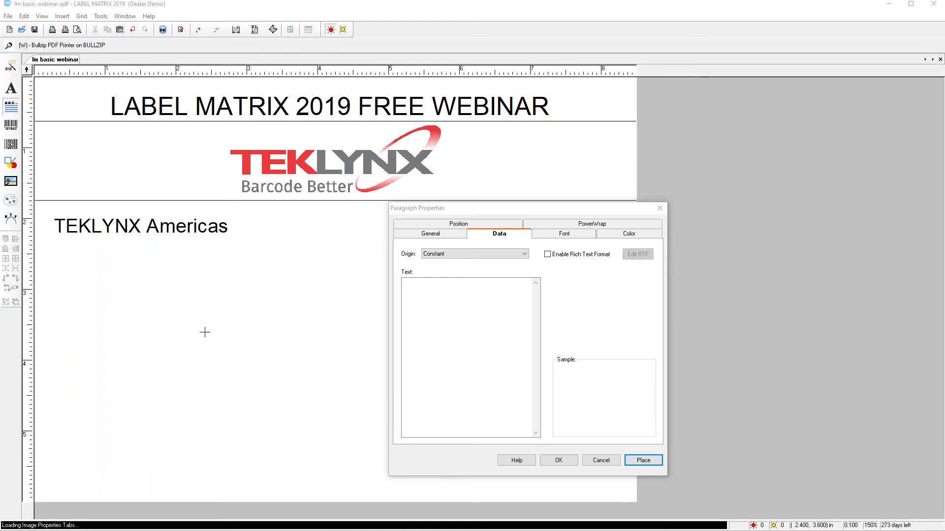
{"action": "left_click", "coordinate": [427, 280]}
{"action": "type", "text": "W. Northshore Drive, Suite H-380 Glendale, WI 53217"}
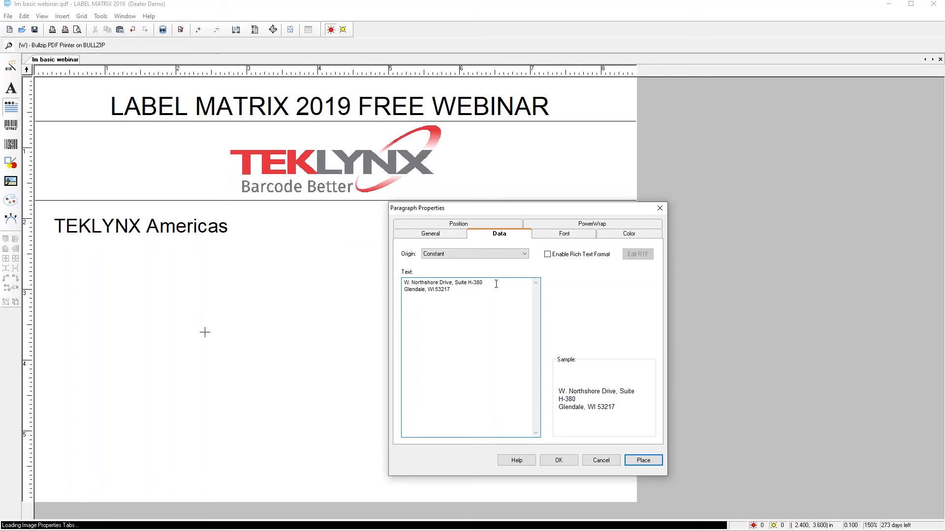
{"action": "key", "text": "Return"}
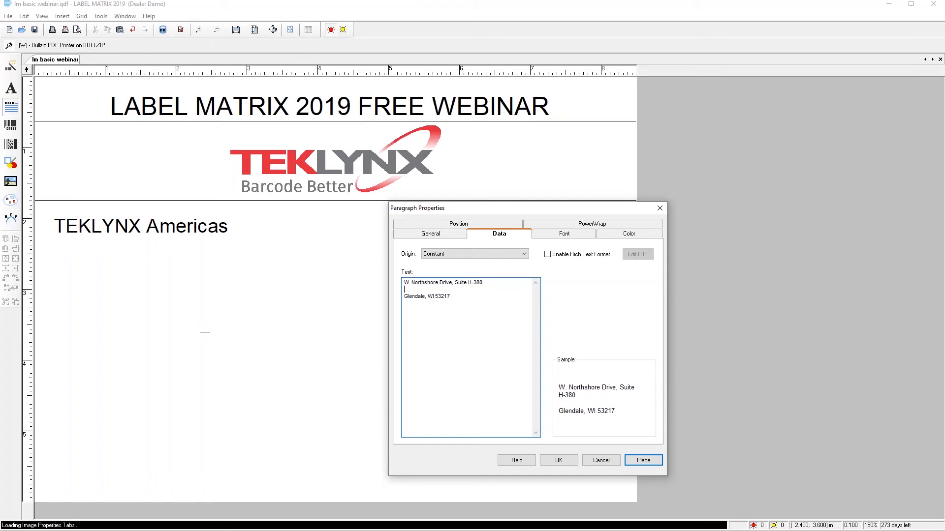
{"action": "key", "text": "BackSpace"}
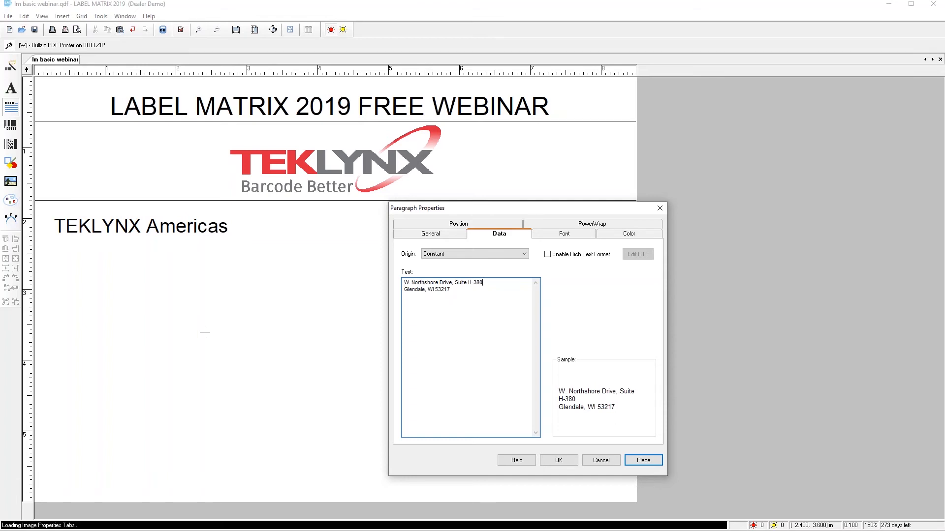
{"action": "key", "text": "Return"}
{"action": "key", "text": "BackSpace"}
- Open the PowerWrap tab of the Paragraph Properties dialog
{"action": "left_click", "coordinate": [593, 225]}
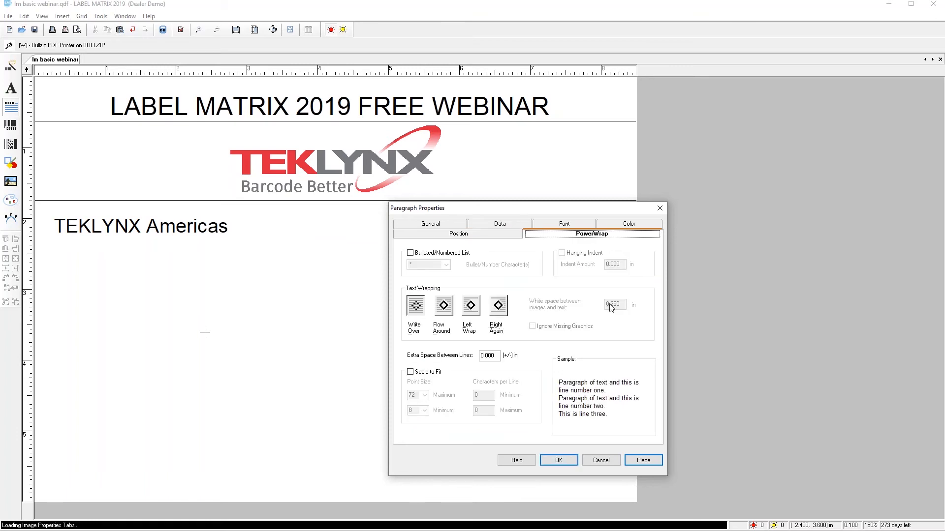
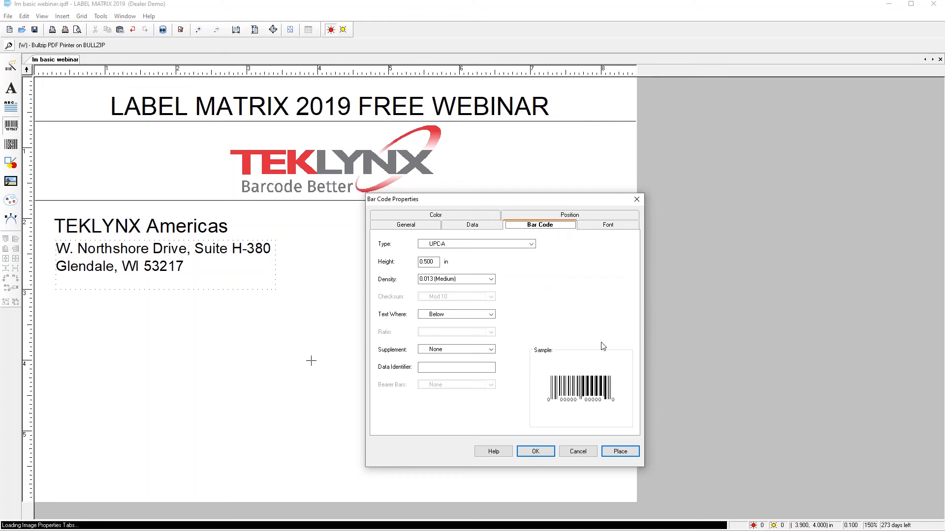
- Set the barcode type to 3 of 9 (Code 39)
{"action": "left_click", "coordinate": [531, 245]}
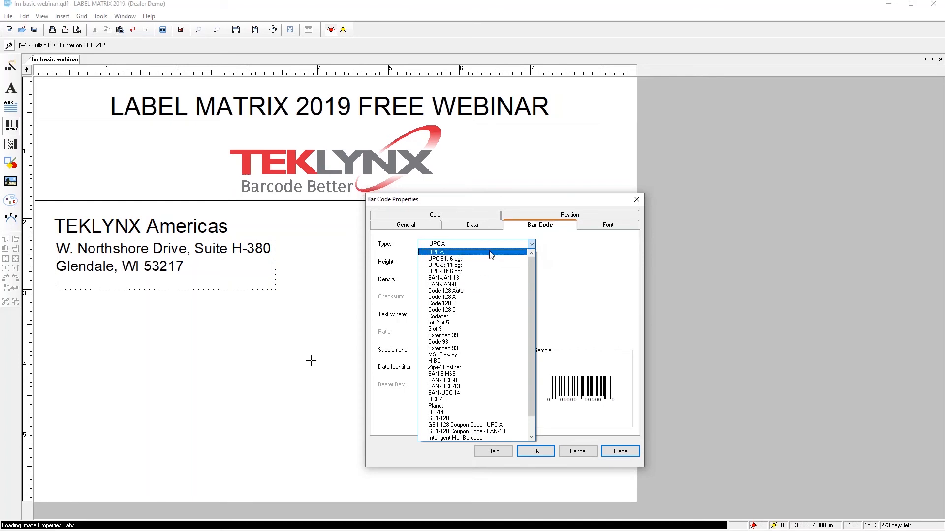
{"action": "left_click", "coordinate": [462, 329]}
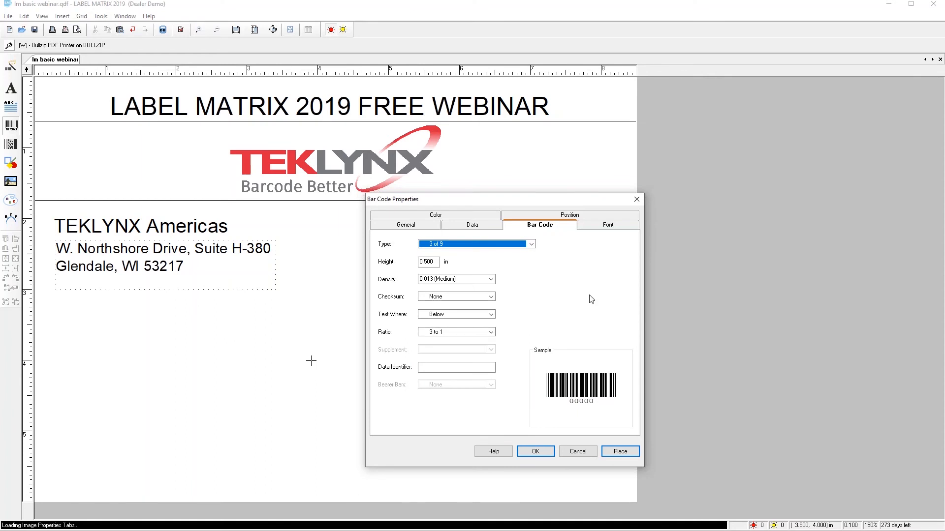
{"action": "double_click", "coordinate": [426, 261]}
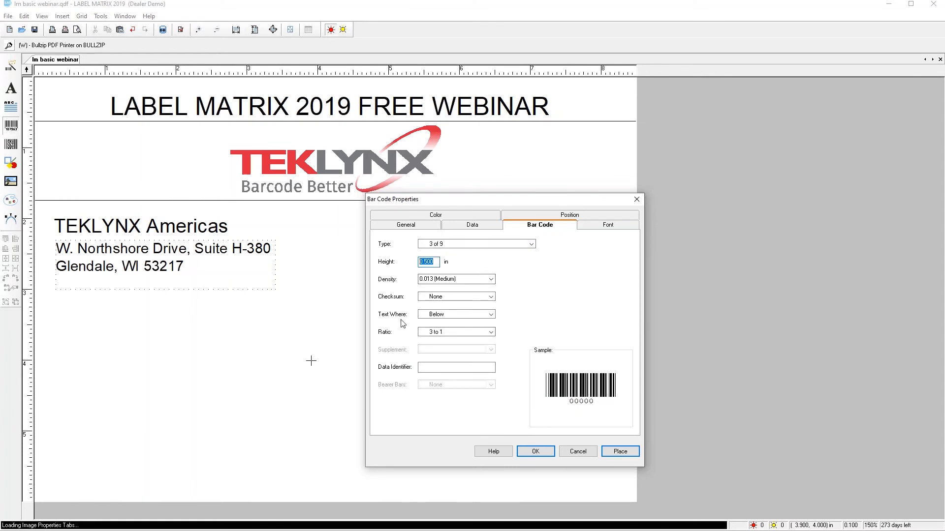
- Compare the density options and settle on 0.013 (Medium)
{"action": "left_click", "coordinate": [491, 280]}
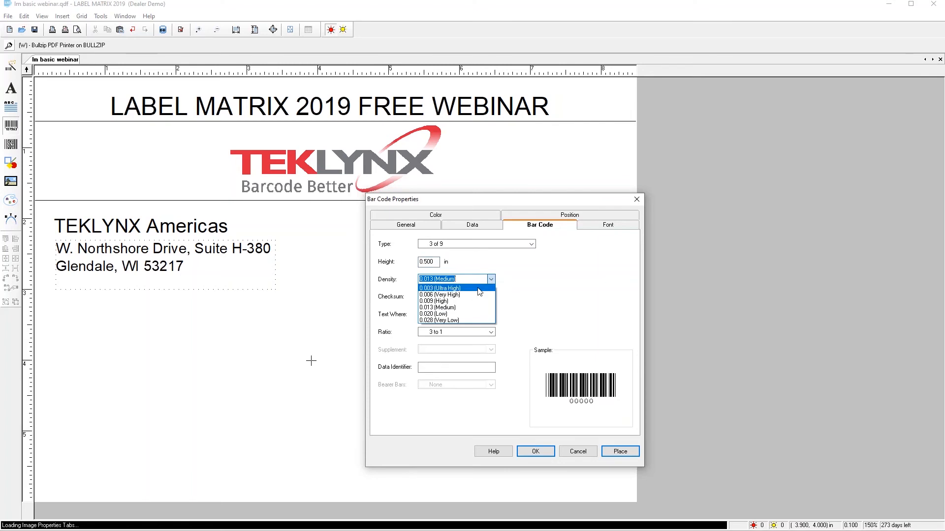
{"action": "left_click", "coordinate": [478, 289]}
{"action": "left_click", "coordinate": [491, 280]}
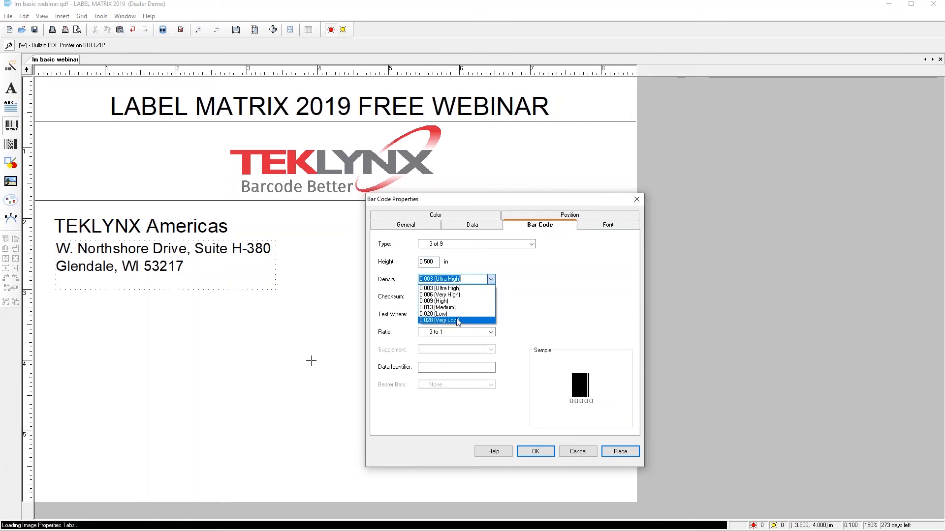
{"action": "left_click", "coordinate": [456, 320]}
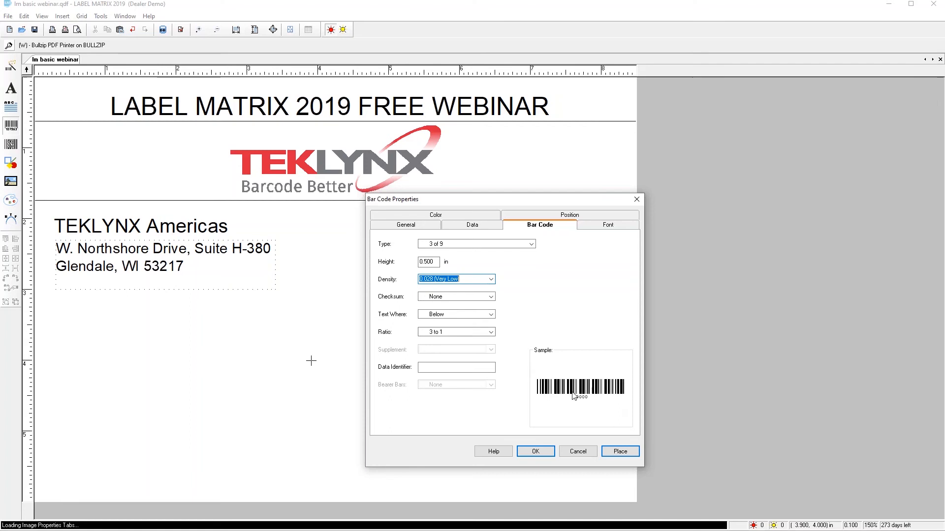
{"action": "left_click", "coordinate": [491, 279]}
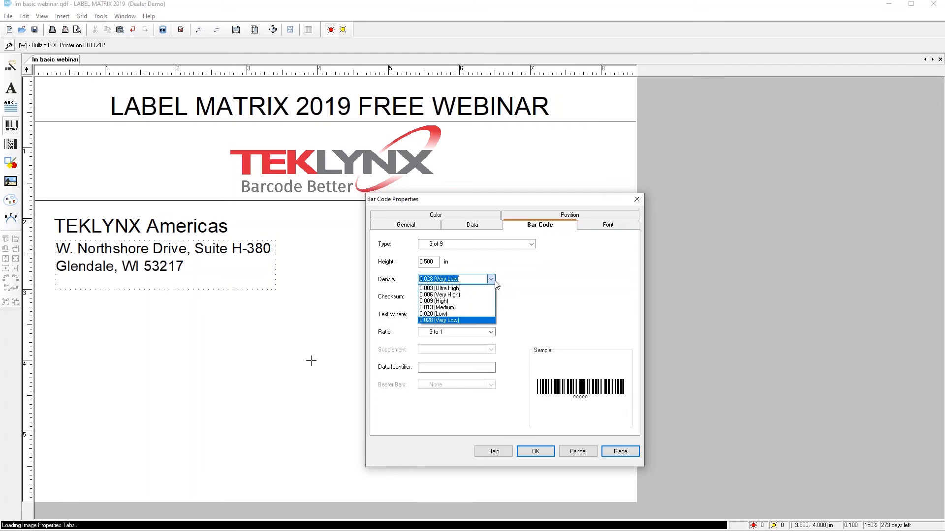
{"action": "left_click", "coordinate": [470, 302]}
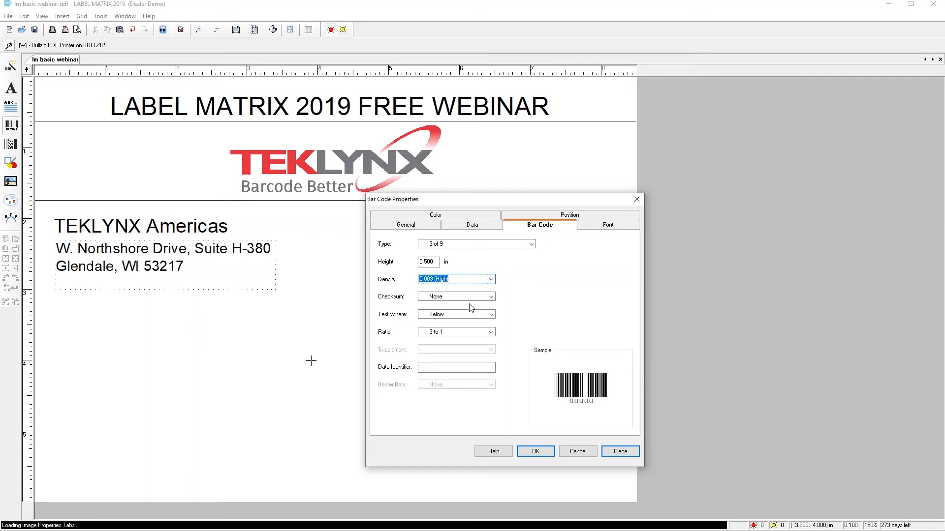
{"action": "left_click", "coordinate": [492, 279]}
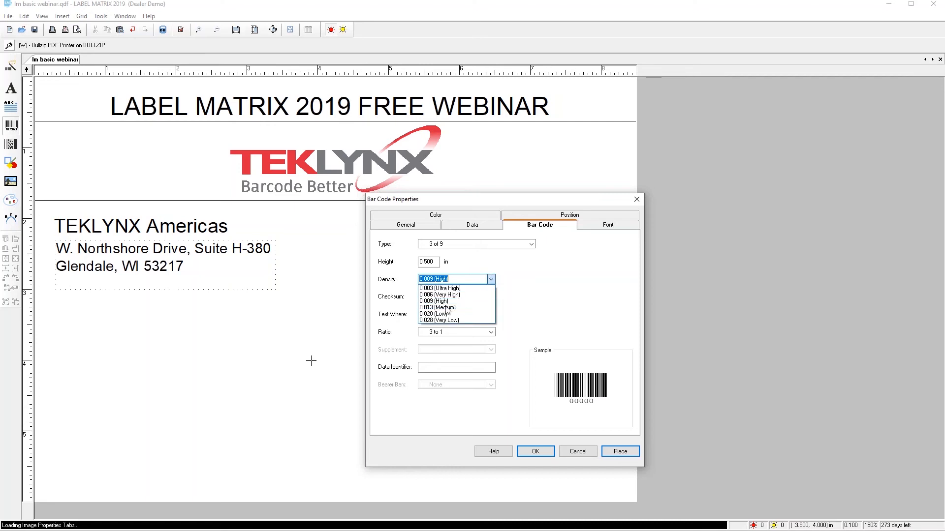
{"action": "left_click", "coordinate": [470, 307]}
{"action": "left_click", "coordinate": [492, 279]}
{"action": "left_click", "coordinate": [470, 314]}
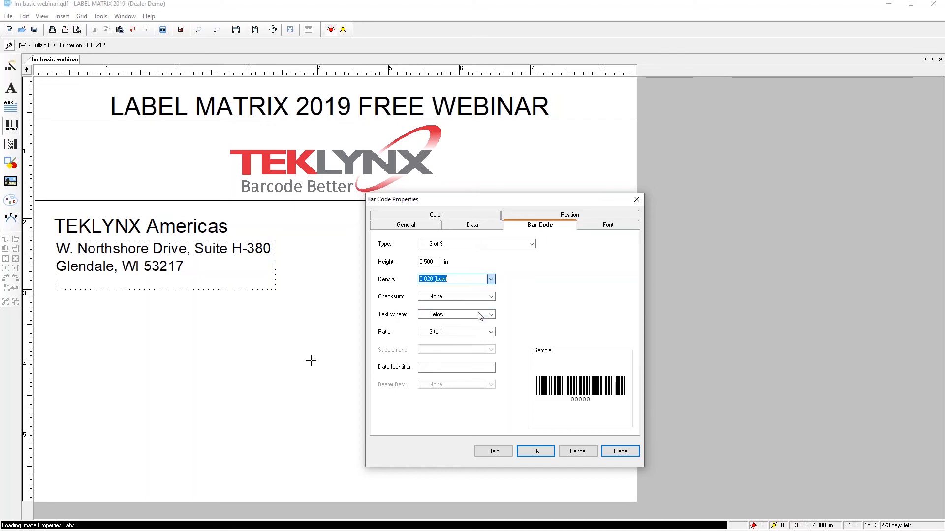
{"action": "left_click", "coordinate": [491, 279]}
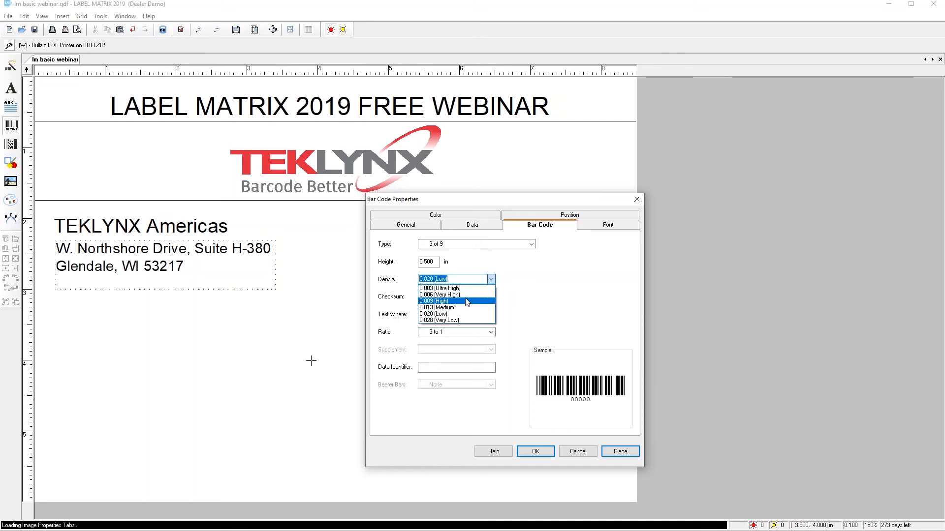
{"action": "left_click", "coordinate": [468, 307]}
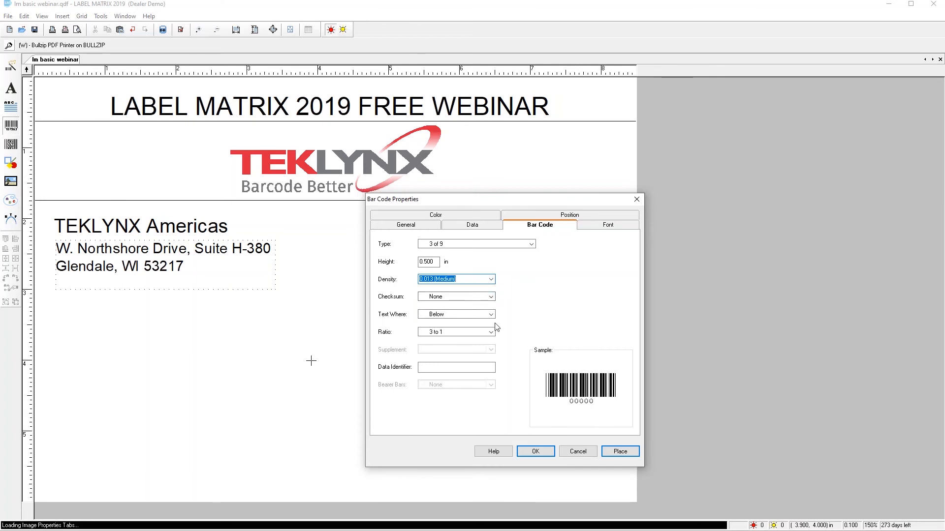
{"action": "left_click", "coordinate": [491, 297]}
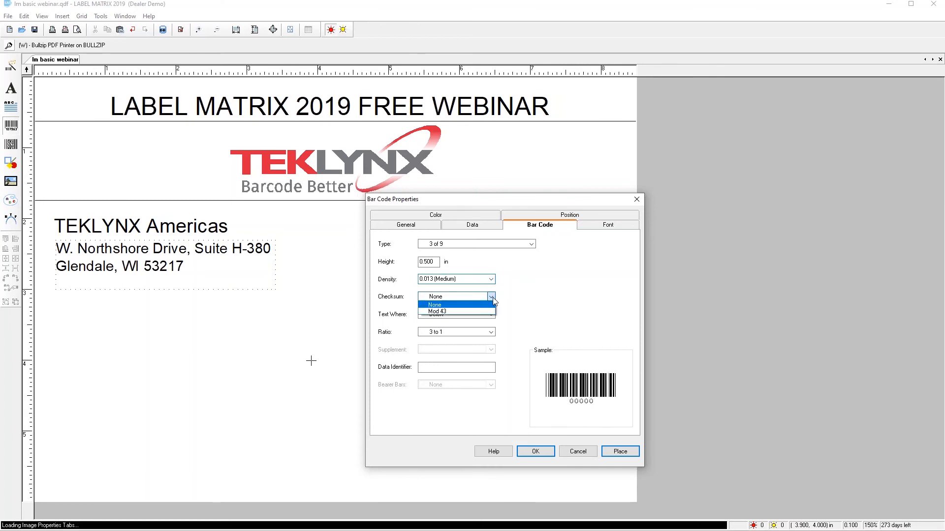
{"action": "left_click", "coordinate": [463, 312]}
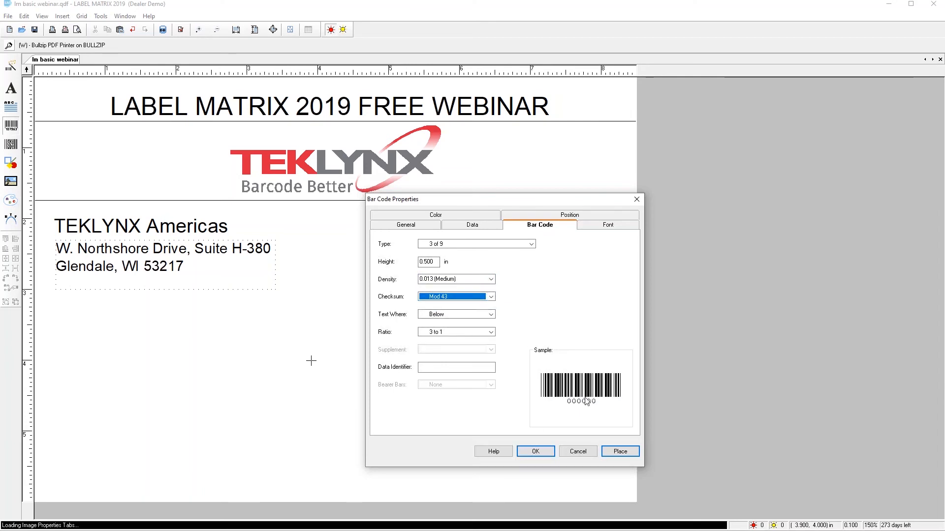
{"action": "left_click", "coordinate": [487, 297]}
{"action": "left_click", "coordinate": [481, 305]}
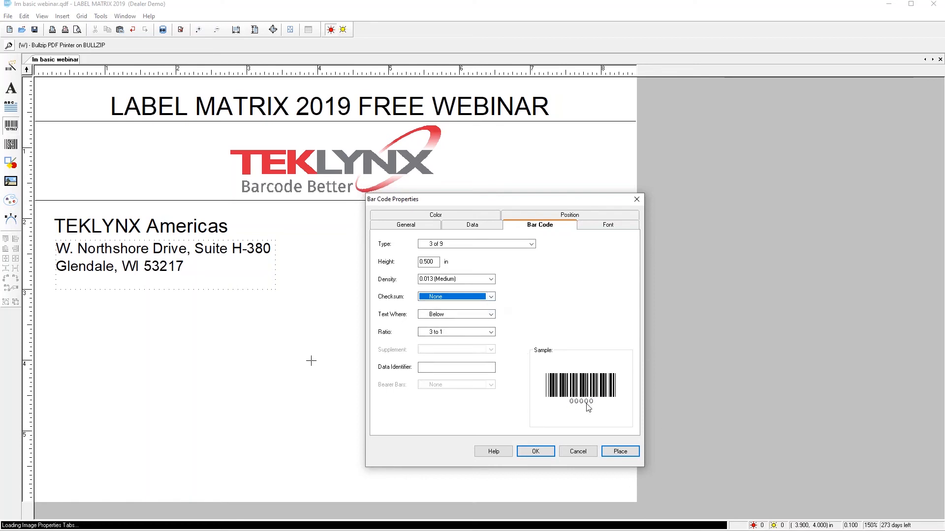
{"action": "left_click", "coordinate": [490, 297]}
{"action": "left_click", "coordinate": [536, 289]}
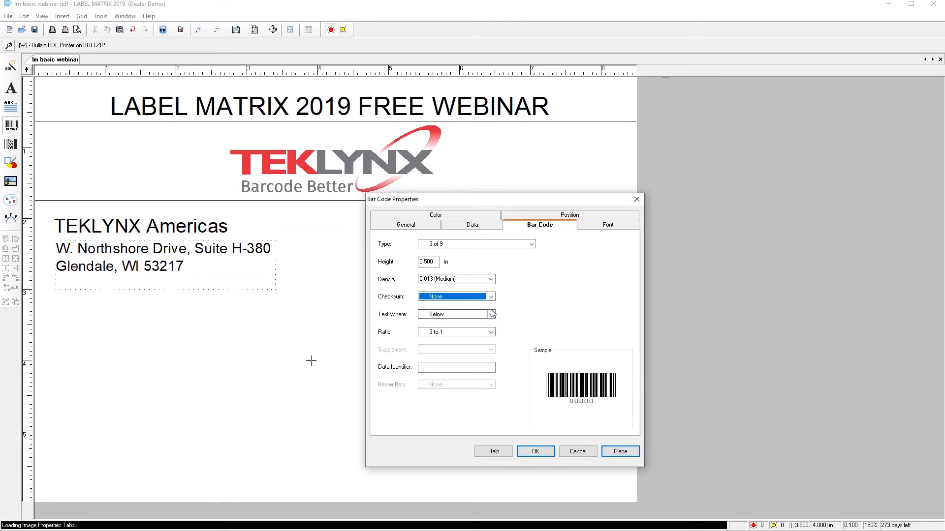
{"action": "left_click", "coordinate": [492, 314]}
{"action": "left_click", "coordinate": [467, 323]}
{"action": "left_click", "coordinate": [490, 315]}
{"action": "left_click", "coordinate": [444, 355]}
{"action": "left_click", "coordinate": [491, 315]}
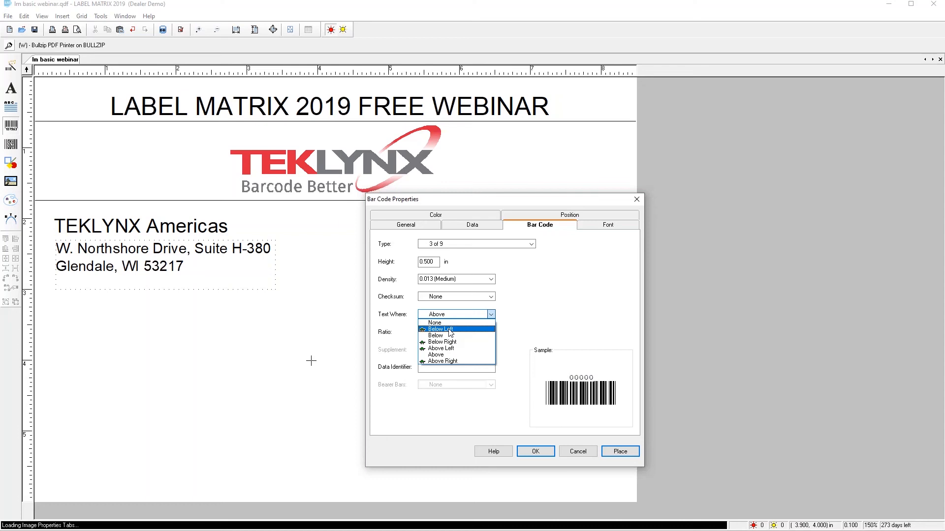
{"action": "left_click", "coordinate": [450, 332]}
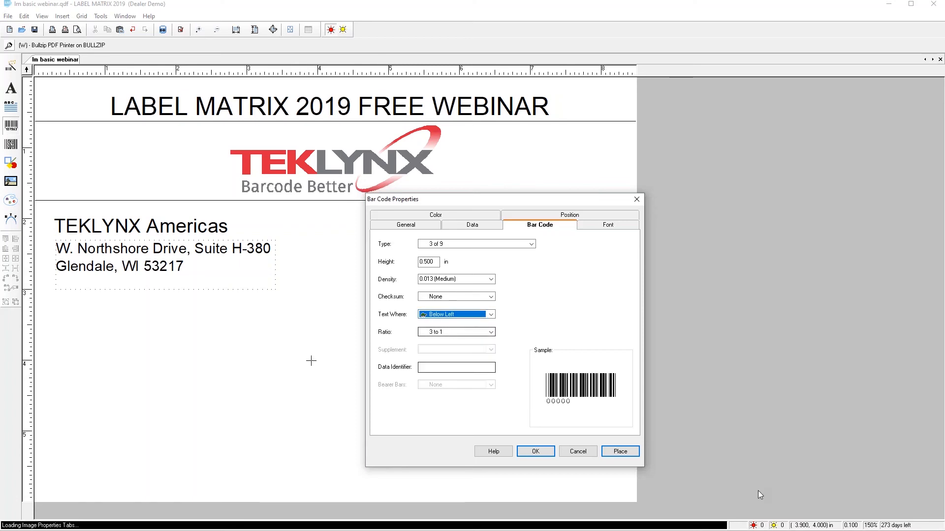
{"action": "left_click", "coordinate": [491, 314]}
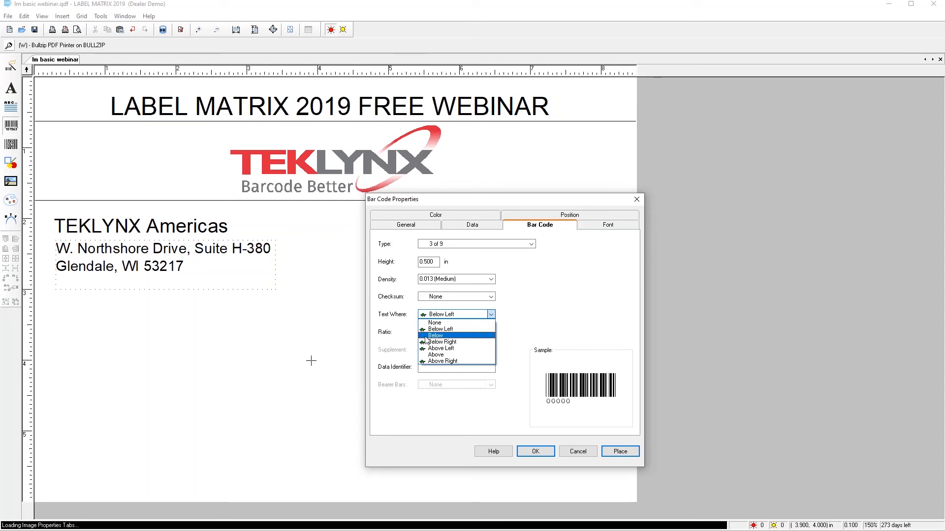
{"action": "left_click", "coordinate": [447, 336]}
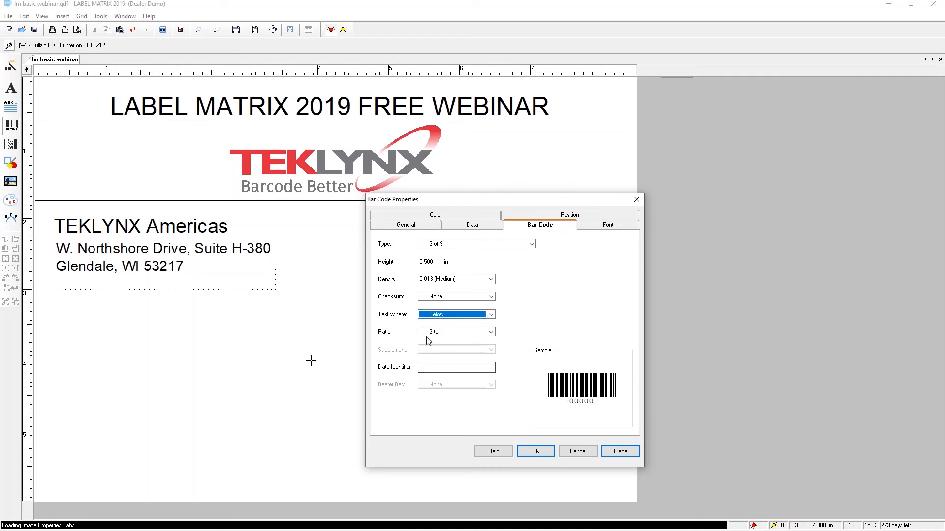
- Try the 2:1 and 2.75:1 bar width ratios, then restore 3:1
{"action": "left_click", "coordinate": [494, 335]}
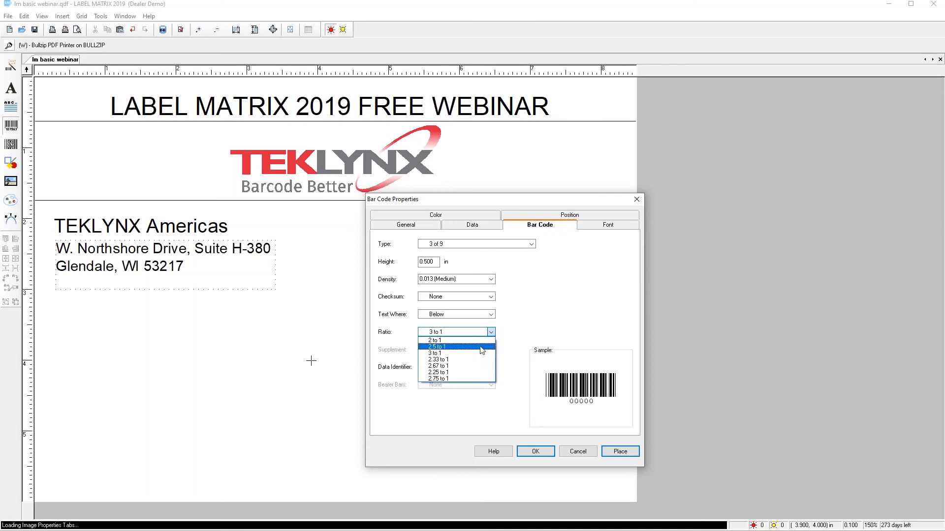
{"action": "left_click", "coordinate": [485, 342]}
{"action": "left_click", "coordinate": [491, 332]}
{"action": "left_click", "coordinate": [463, 379]}
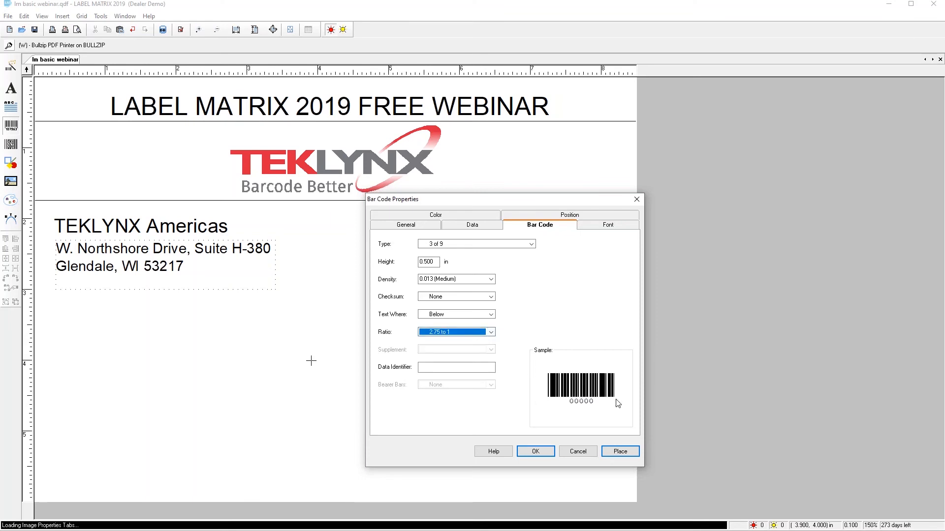
{"action": "left_click", "coordinate": [462, 332]}
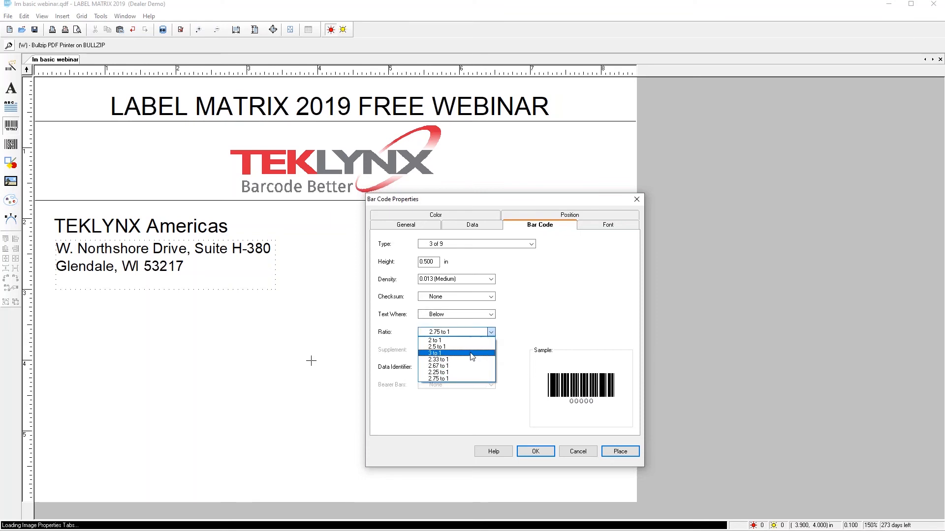
{"action": "left_click", "coordinate": [469, 354]}
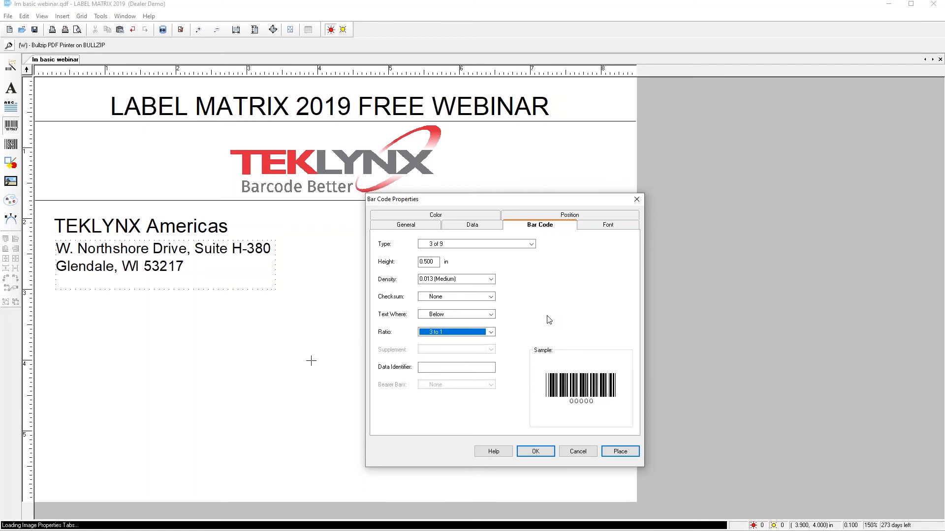
- Keep the 3 of 9 type, clear the Data Identifier, and start placing the barcode
{"action": "left_click", "coordinate": [433, 367]}
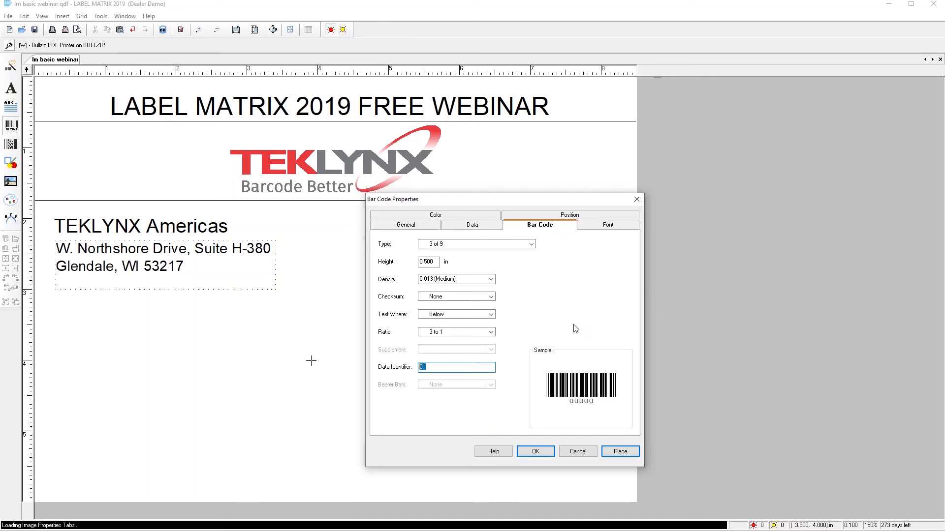
{"action": "left_click", "coordinate": [531, 244]}
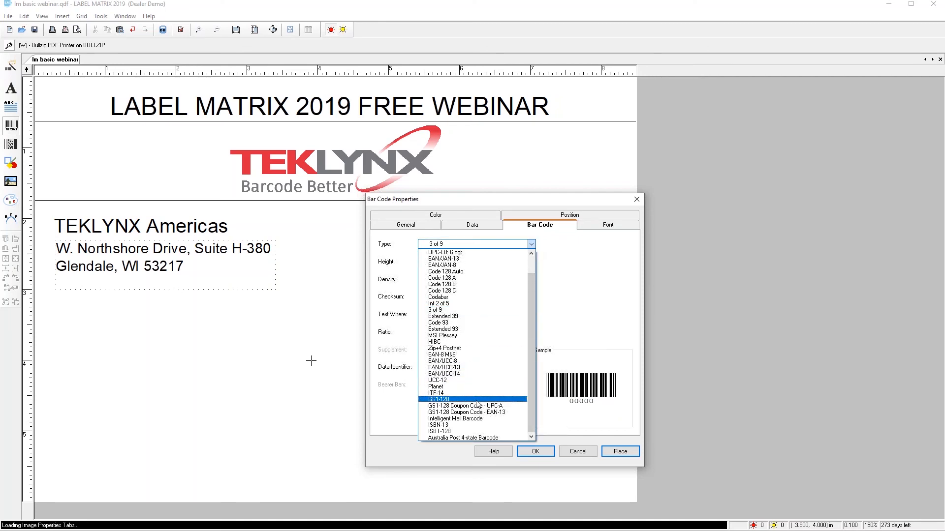
{"action": "left_click", "coordinate": [583, 311]}
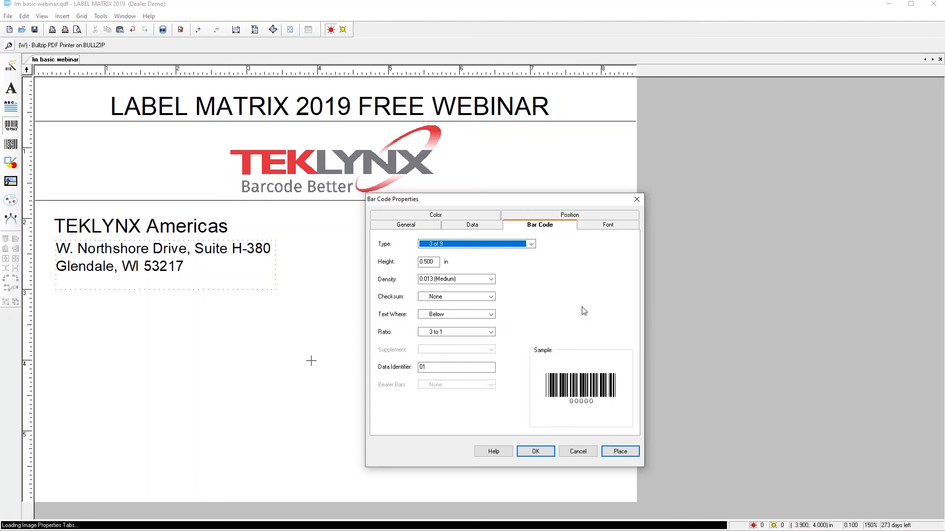
{"action": "double_click", "coordinate": [459, 367]}
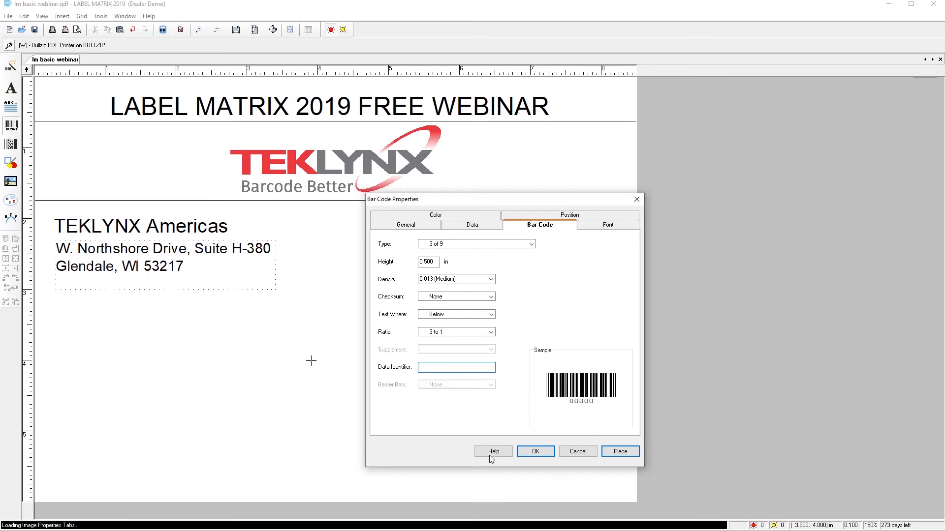
{"action": "left_click", "coordinate": [618, 451]}
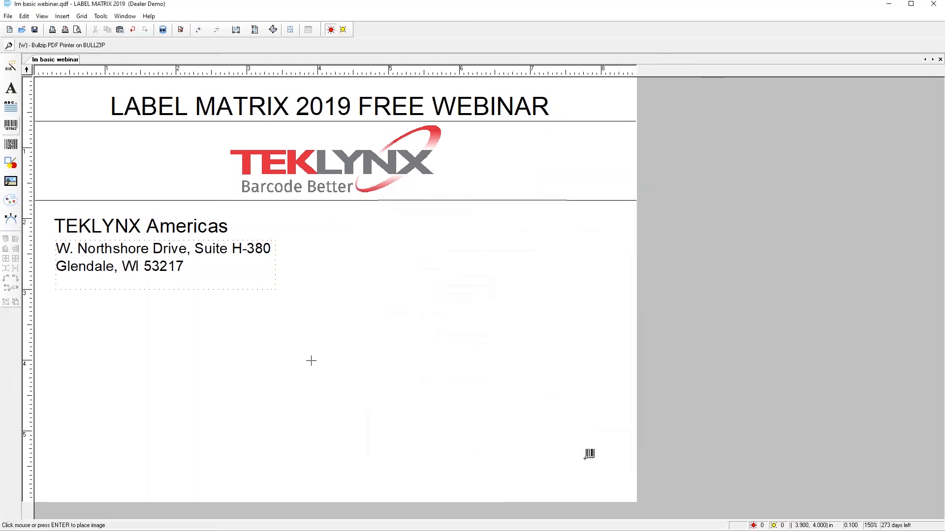
- Drop the barcode below the address and set its 123456789 digits to Arial 18 pt
{"action": "left_click", "coordinate": [62, 313]}
{"action": "left_click_drag", "start_coordinate": [149, 308], "coordinate": [141, 320]}
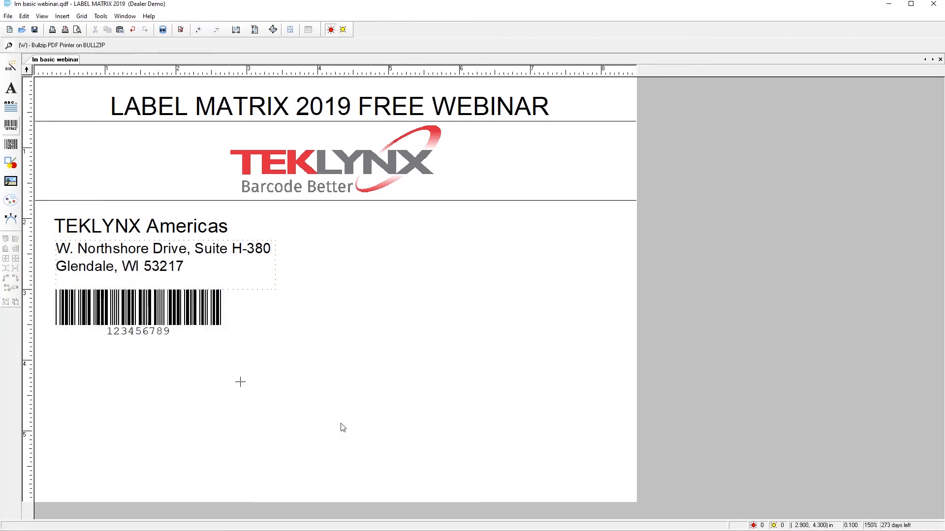
{"action": "left_click", "coordinate": [196, 304]}
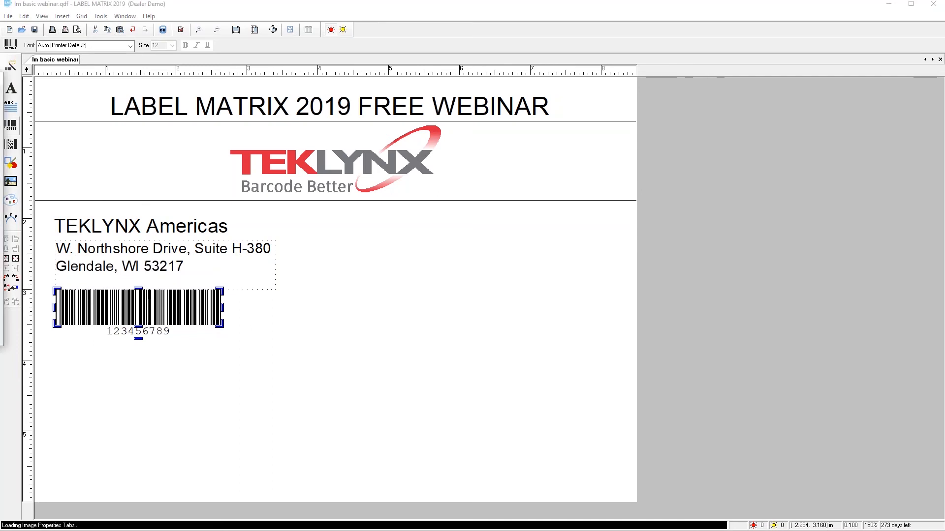
{"action": "left_click_drag", "start_coordinate": [216, 184], "coordinate": [439, 203]}
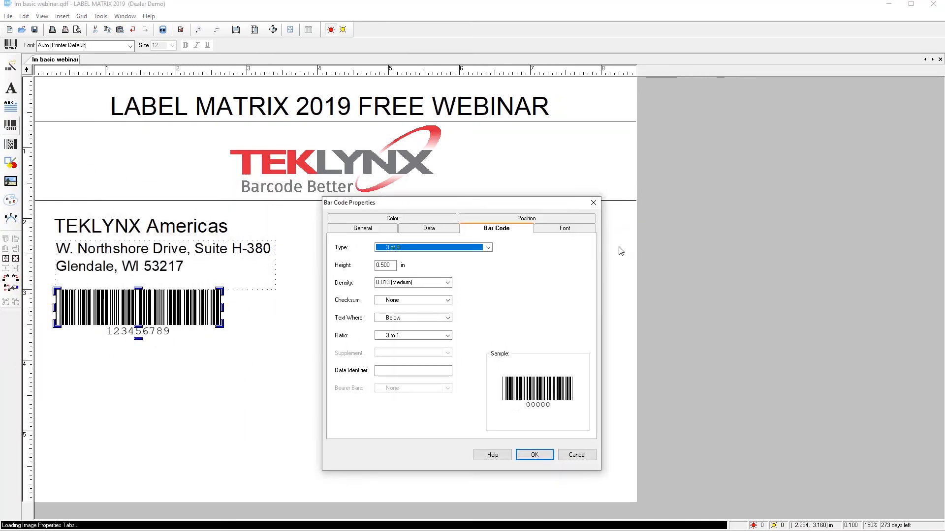
{"action": "left_click", "coordinate": [564, 229]}
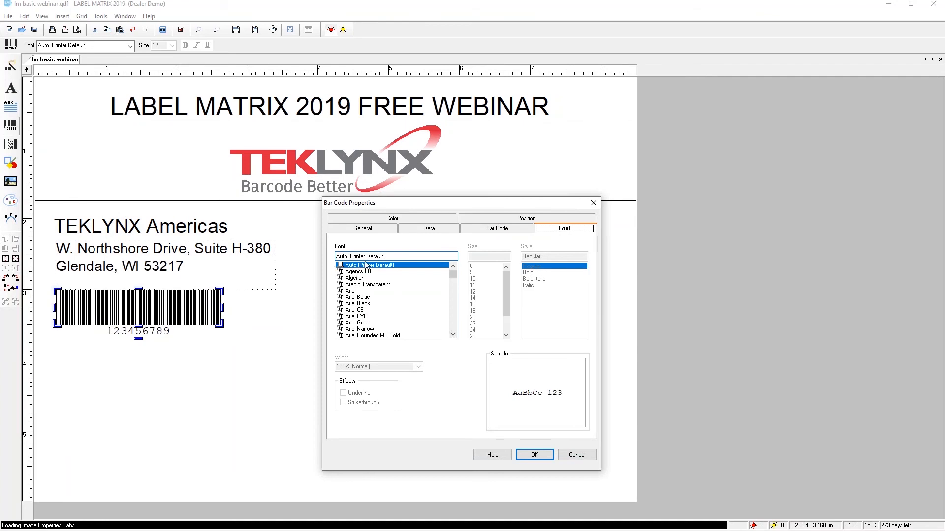
{"action": "left_click", "coordinate": [363, 292]}
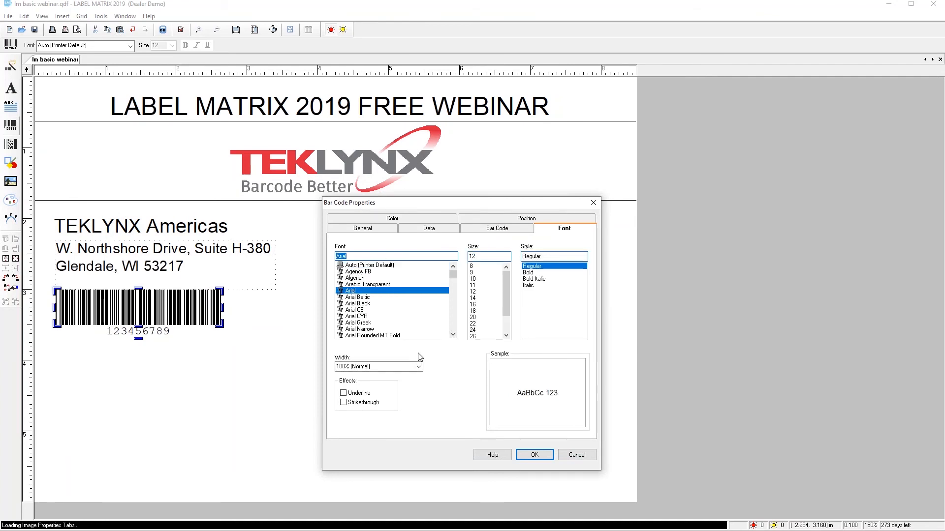
{"action": "left_click", "coordinate": [474, 292]}
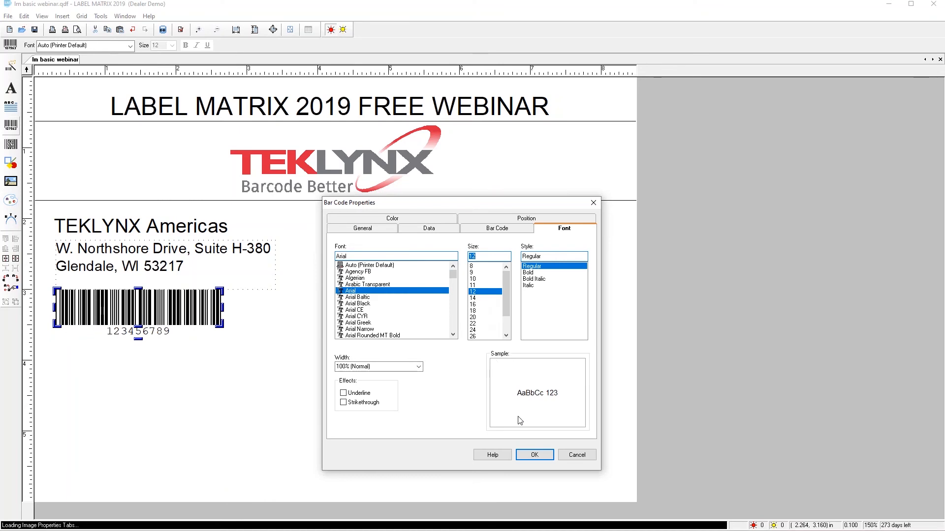
{"action": "left_click", "coordinate": [473, 311]}
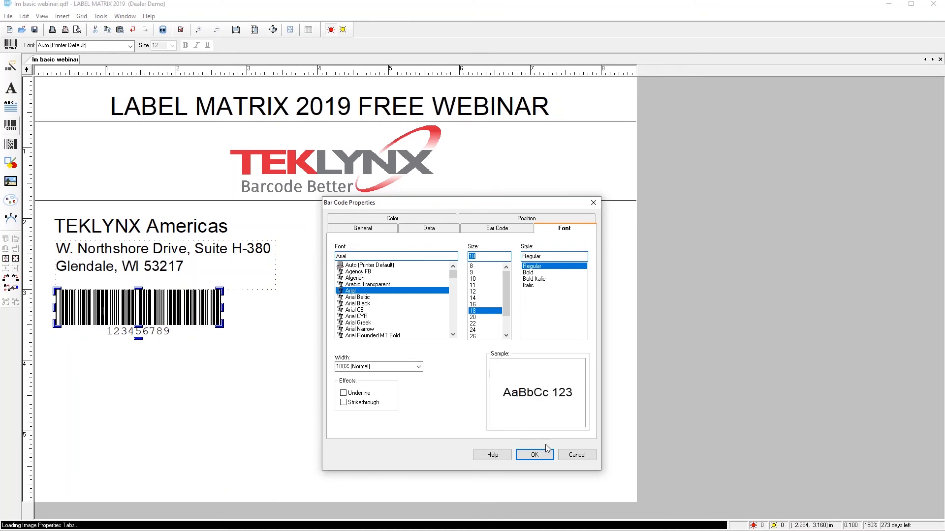
{"action": "left_click", "coordinate": [535, 455]}
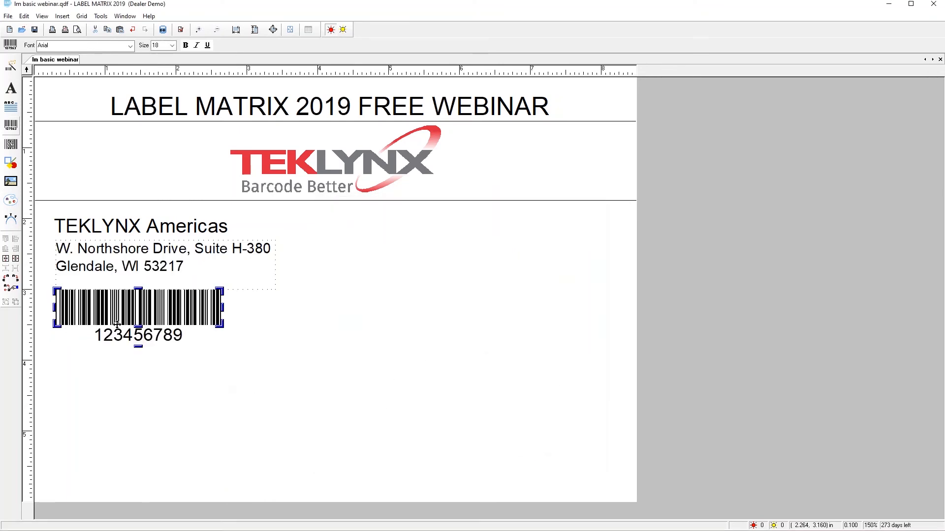
{"action": "left_click", "coordinate": [367, 345]}
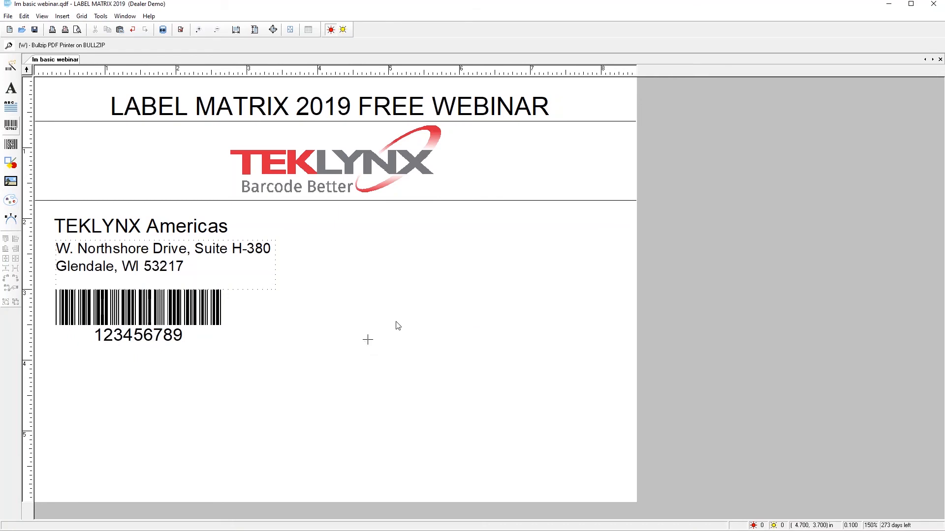
- Create a QR Code, Model 2, 0.013 Medium density, Ultra High Reliability error correction
{"action": "left_click", "coordinate": [368, 339]}
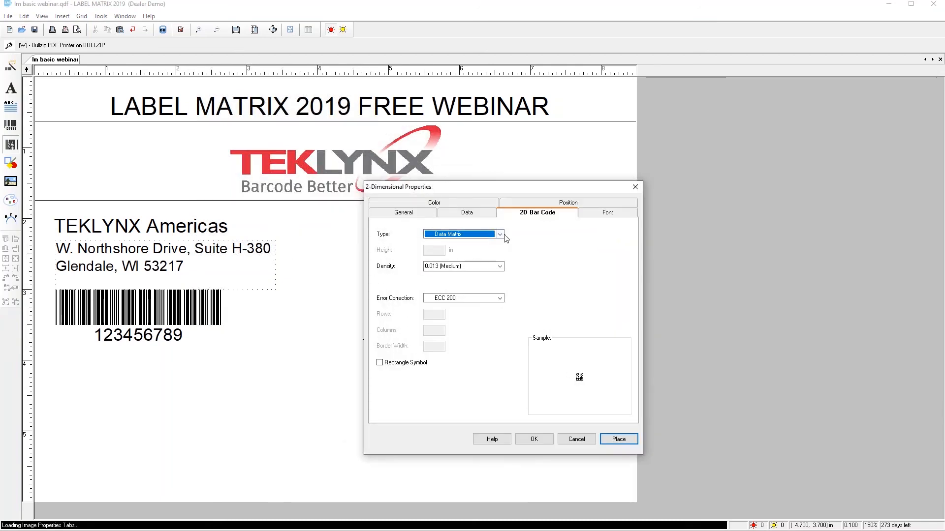
{"action": "left_click", "coordinate": [504, 235]}
{"action": "left_click", "coordinate": [467, 322]}
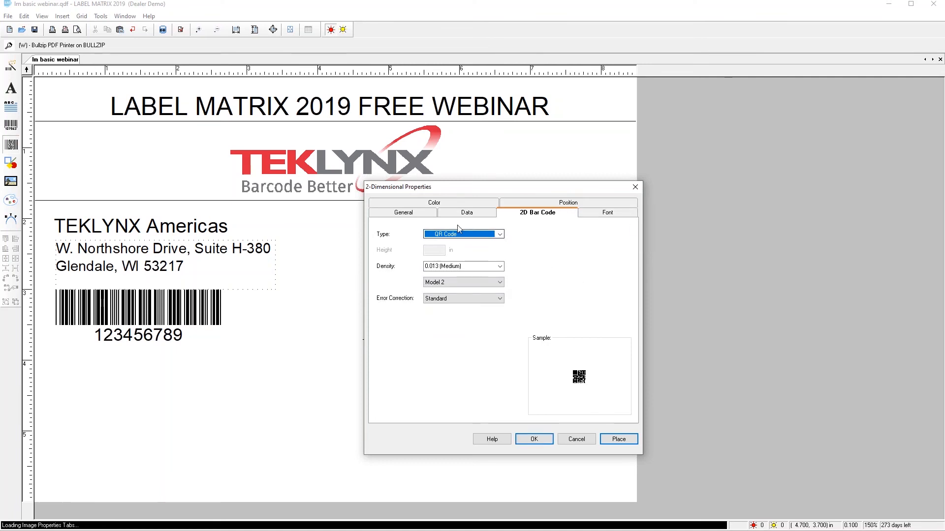
{"action": "left_click", "coordinate": [500, 266]}
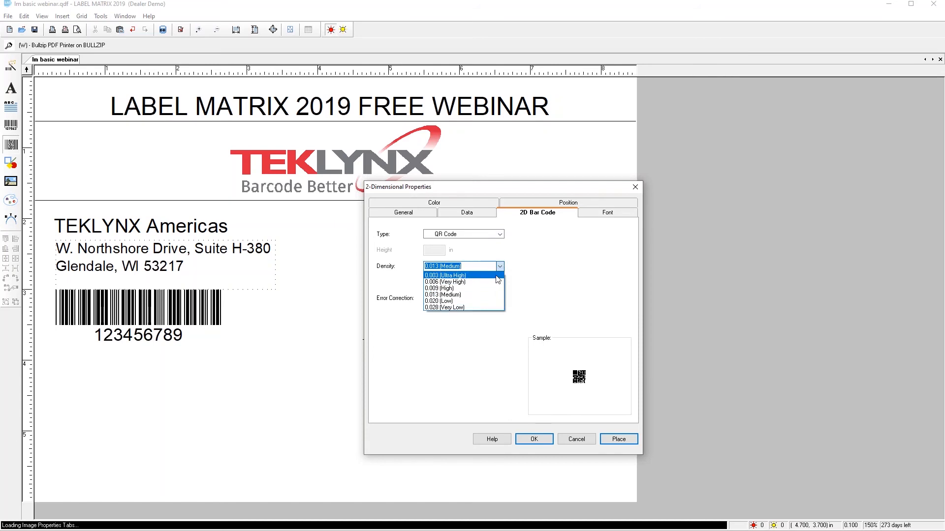
{"action": "left_click", "coordinate": [490, 295]}
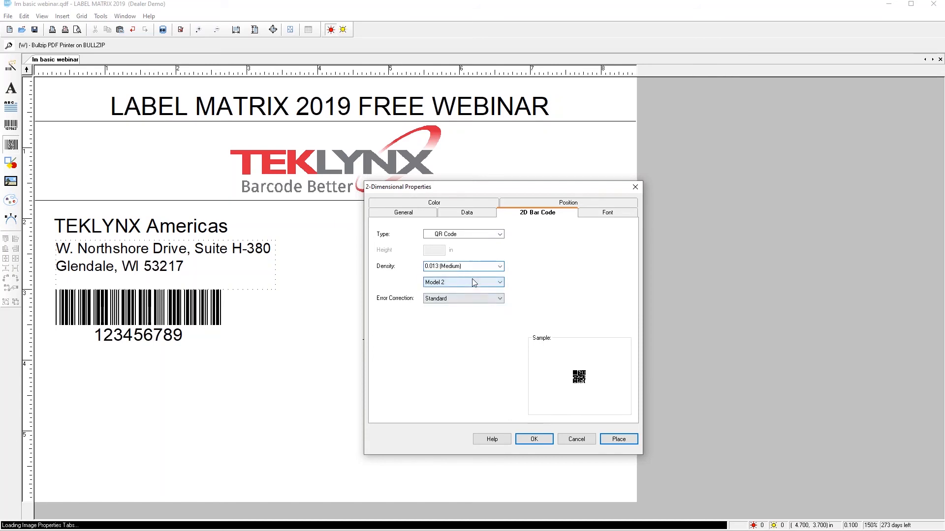
{"action": "left_click", "coordinate": [474, 283]}
{"action": "left_click", "coordinate": [552, 278]}
{"action": "left_click", "coordinate": [497, 299]}
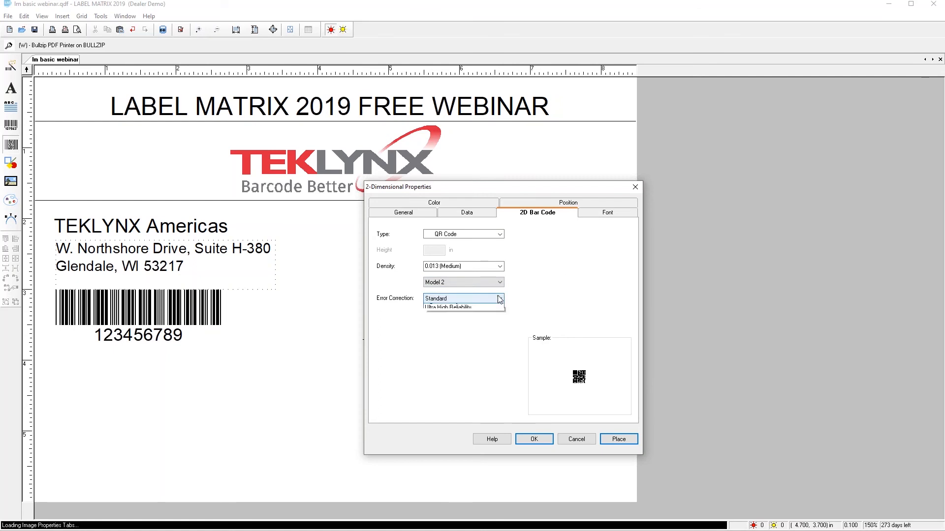
{"action": "left_click", "coordinate": [454, 328]}
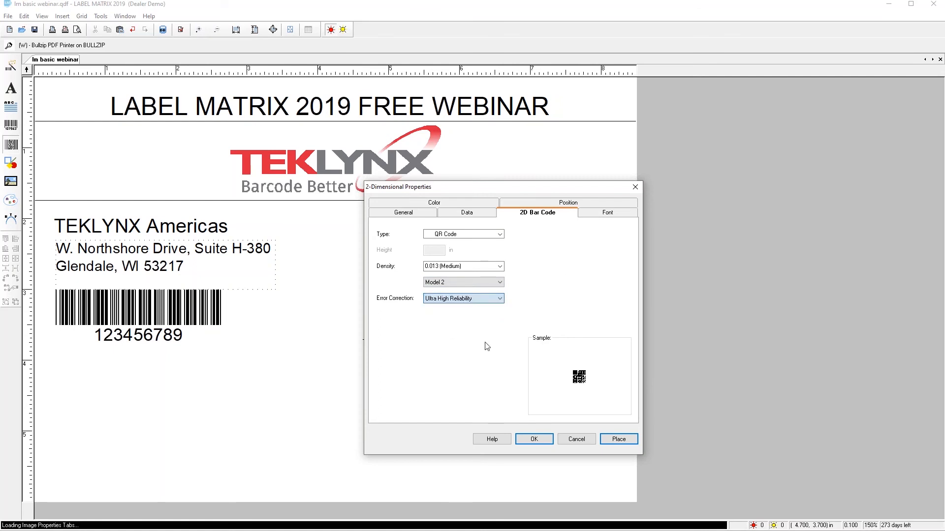
- Enter a long alphanumeric string as the QR code's data
{"action": "left_click", "coordinate": [484, 215]}
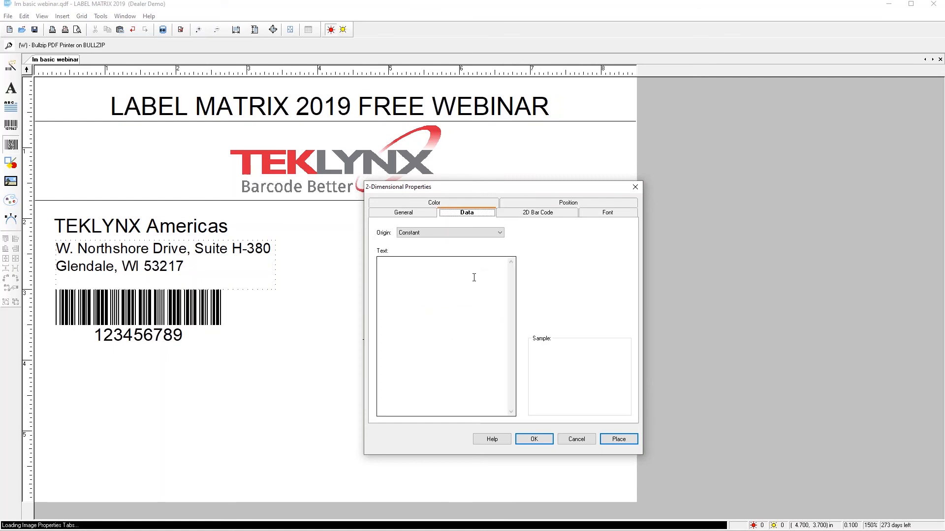
{"action": "left_click", "coordinate": [459, 286]}
{"action": "type", "text": "62cs849242s98rg42s98g49s84g6s4g26sdf46g54sc65g4654gs65g4s6g4d"}
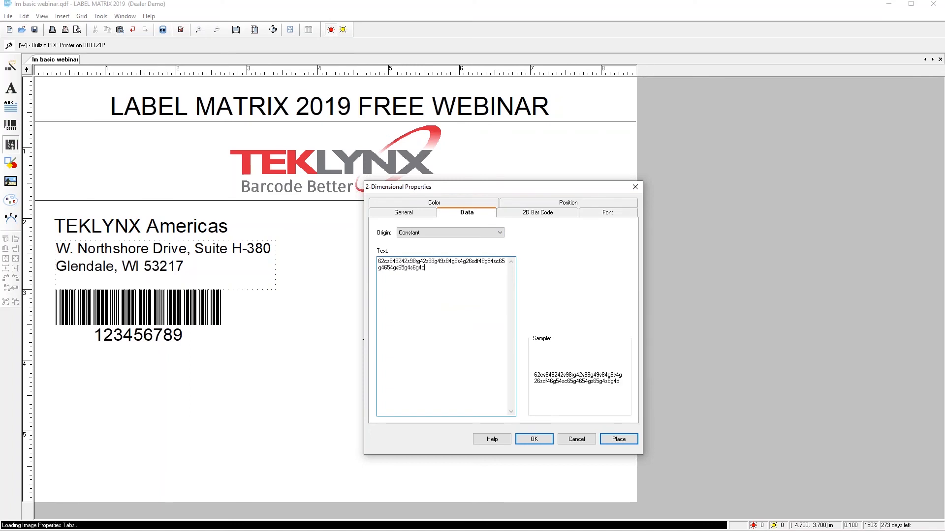
{"action": "left_click", "coordinate": [518, 212]}
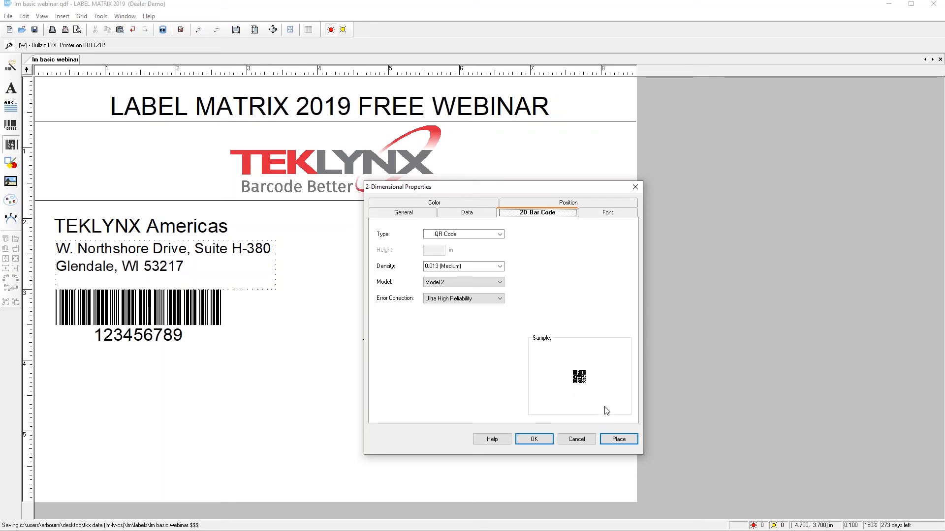
- Place the QR code right of the address and move it lower on the label
{"action": "left_click", "coordinate": [618, 439]}
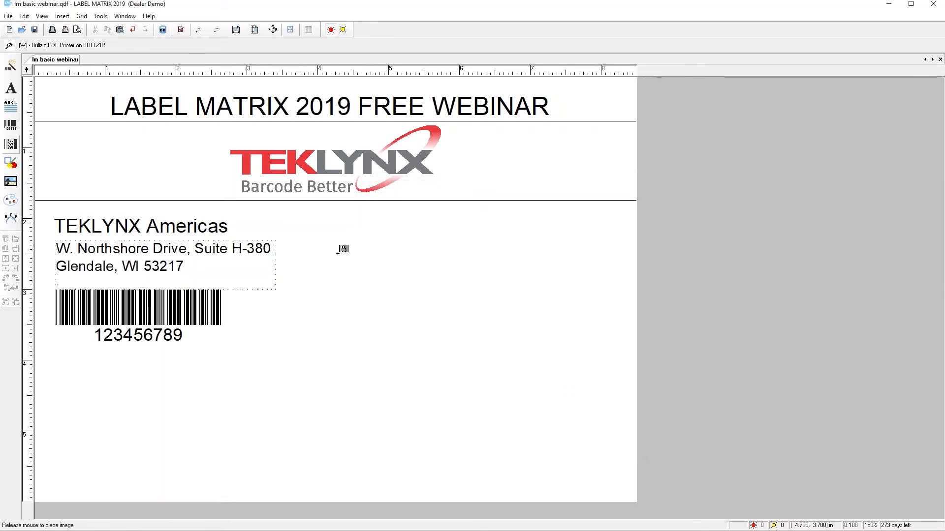
{"action": "left_click", "coordinate": [338, 211]}
{"action": "left_click_drag", "start_coordinate": [364, 244], "coordinate": [360, 303]}
- Enlarge the 123456789 barcode slightly, leaving the QR code's size unchanged
{"action": "left_click", "coordinate": [199, 304]}
{"action": "mouse_move", "coordinate": [221, 323]}
{"action": "left_mouse_down"}
{"action": "mouse_move", "coordinate": [232, 344]}
{"action": "mouse_move", "coordinate": [245, 342]}
{"action": "mouse_move", "coordinate": [221, 340]}
{"action": "mouse_move", "coordinate": [276, 352]}
{"action": "mouse_move", "coordinate": [221, 330]}
{"action": "mouse_move", "coordinate": [250, 328]}
{"action": "mouse_move", "coordinate": [223, 333]}
{"action": "left_mouse_up"}
{"action": "left_click", "coordinate": [276, 377]}
{"action": "left_click", "coordinate": [220, 312]}
{"action": "mouse_move", "coordinate": [226, 313]}
{"action": "left_mouse_down"}
{"action": "mouse_move", "coordinate": [236, 314]}
{"action": "mouse_move", "coordinate": [231, 322]}
{"action": "left_mouse_up"}
{"action": "left_click", "coordinate": [353, 306]}
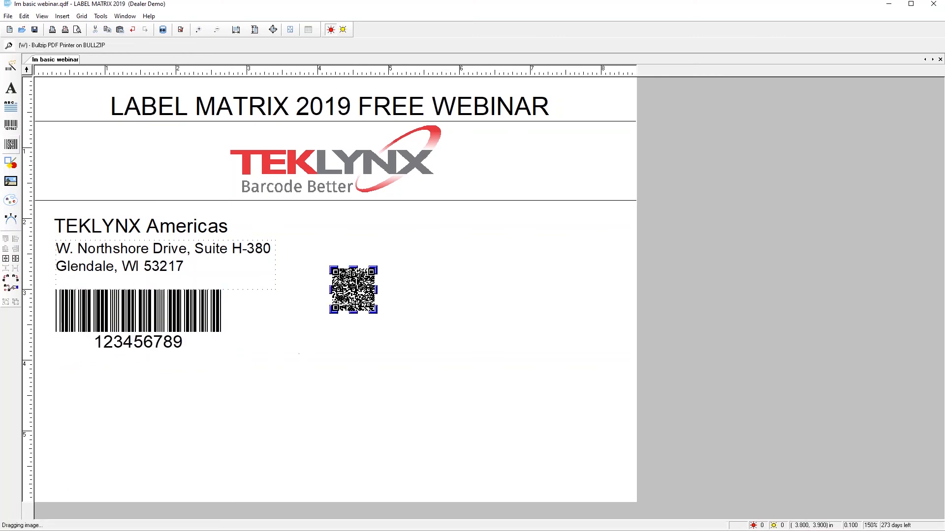
{"action": "left_click_drag", "start_coordinate": [377, 312], "coordinate": [371, 292]}
- Delete the end of the QR code's data text, then move the QR code beside the barcode
{"action": "double_click", "coordinate": [370, 292]}
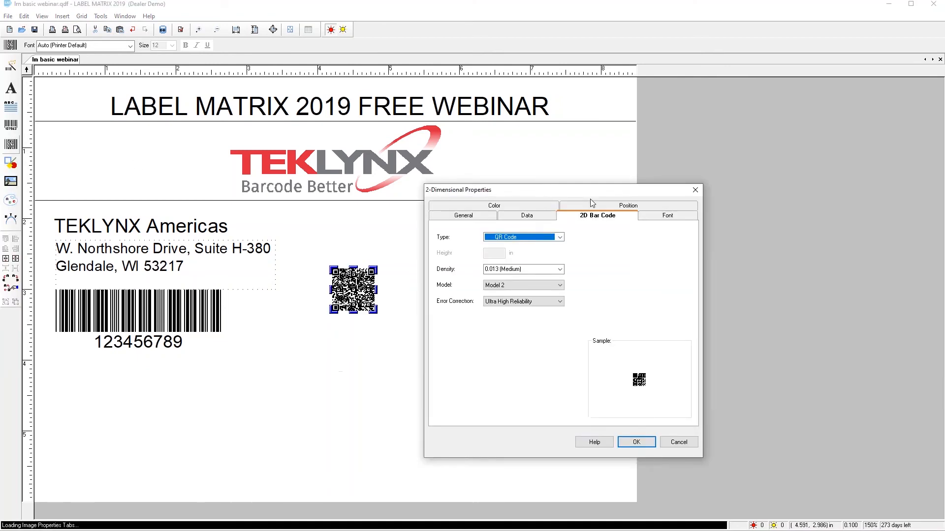
{"action": "left_click", "coordinate": [587, 222]}
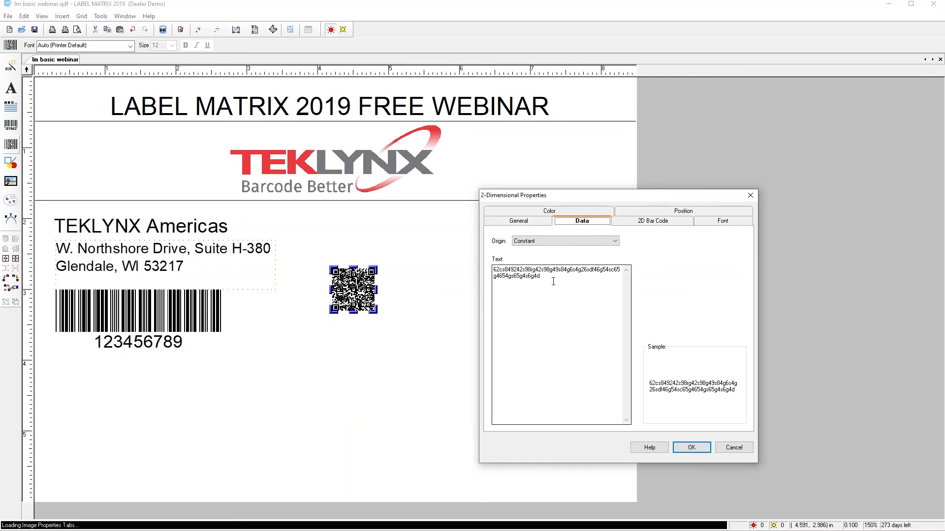
{"action": "left_click", "coordinate": [553, 281]}
{"action": "left_click", "coordinate": [521, 285]}
{"action": "left_click_drag", "start_coordinate": [496, 279], "coordinate": [574, 284]}
{"action": "key", "text": "BackSpace"}
{"action": "key", "text": "BackSpace"}
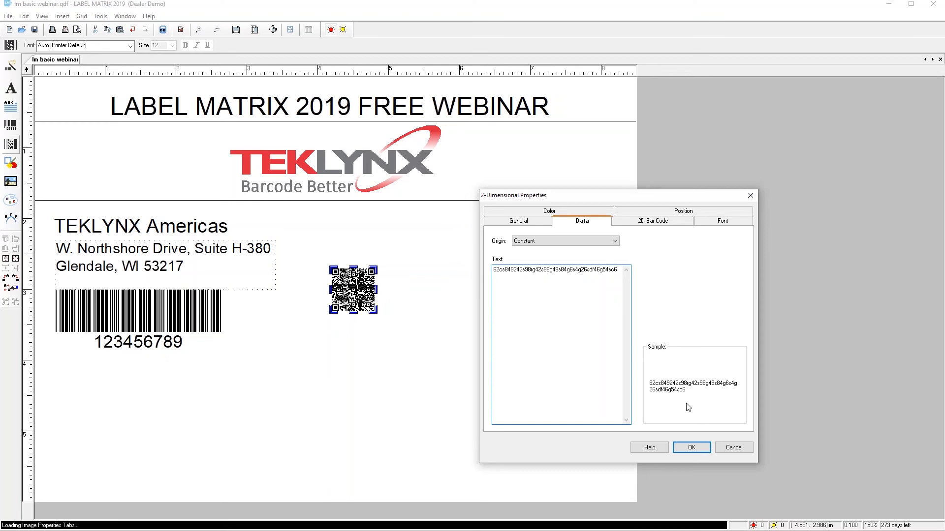
{"action": "left_click", "coordinate": [689, 448]}
{"action": "left_click_drag", "start_coordinate": [361, 292], "coordinate": [276, 314]}
{"action": "left_click", "coordinate": [373, 333]}
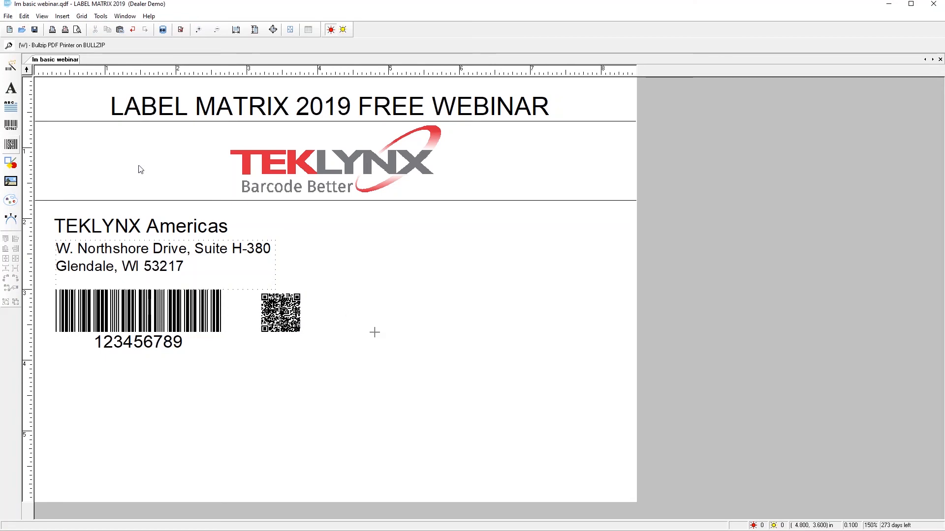
- Draw a 0.010 in (Thin) horizontal line across the label below the barcode and QR code
{"action": "left_click", "coordinate": [12, 165]}
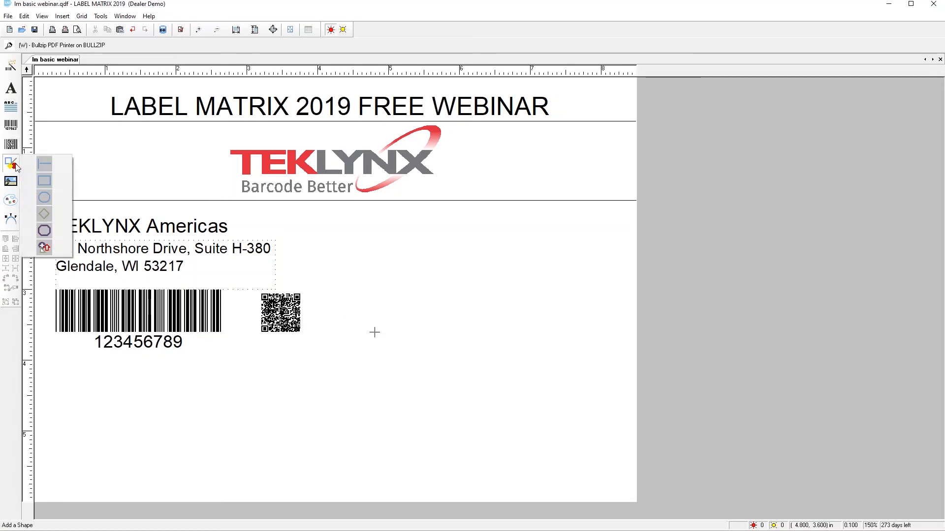
{"action": "left_click", "coordinate": [45, 167]}
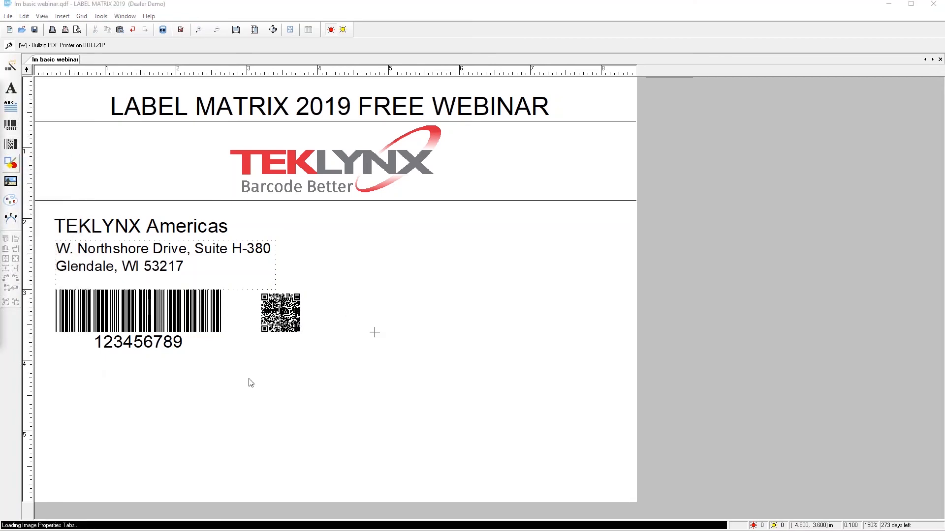
{"action": "left_click_drag", "start_coordinate": [464, 204], "coordinate": [604, 216]}
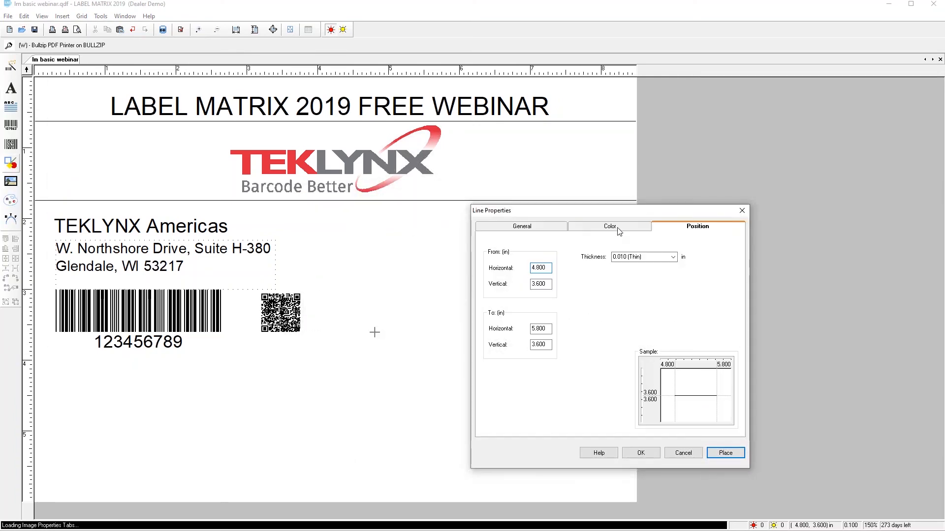
{"action": "left_click", "coordinate": [612, 232]}
{"action": "left_click", "coordinate": [542, 229]}
{"action": "left_click", "coordinate": [611, 231]}
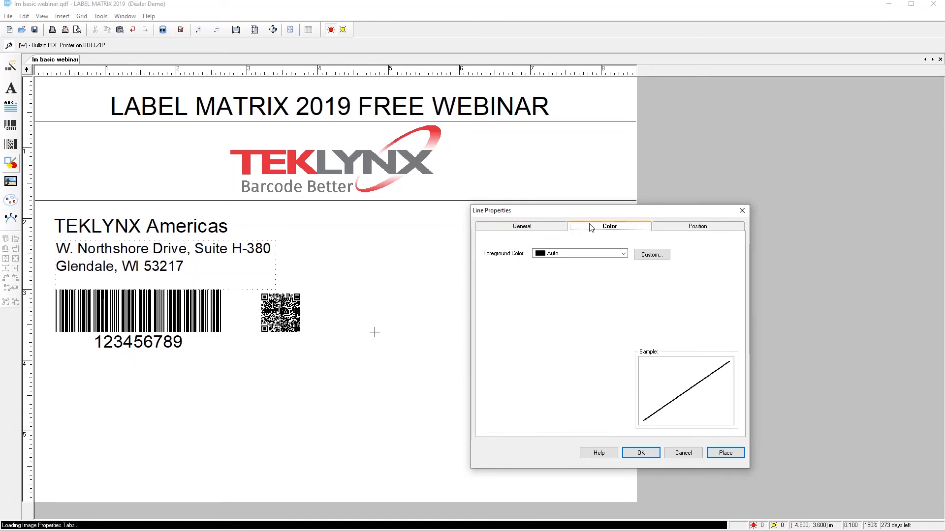
{"action": "left_click", "coordinate": [690, 226]}
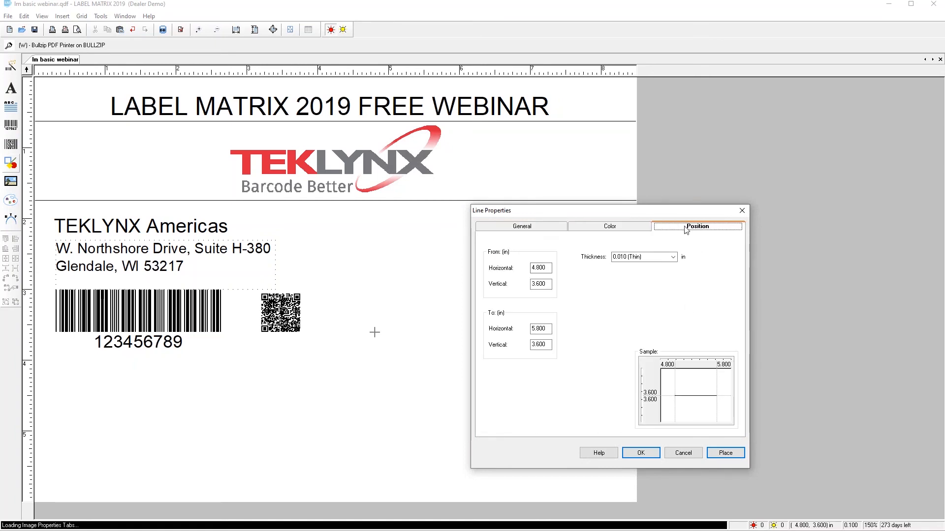
{"action": "left_click", "coordinate": [673, 258]}
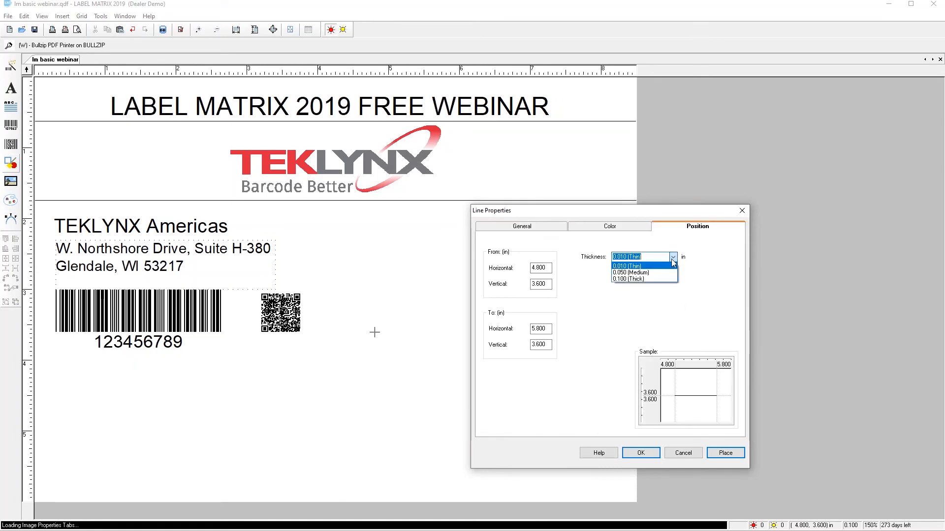
{"action": "left_click", "coordinate": [659, 257]}
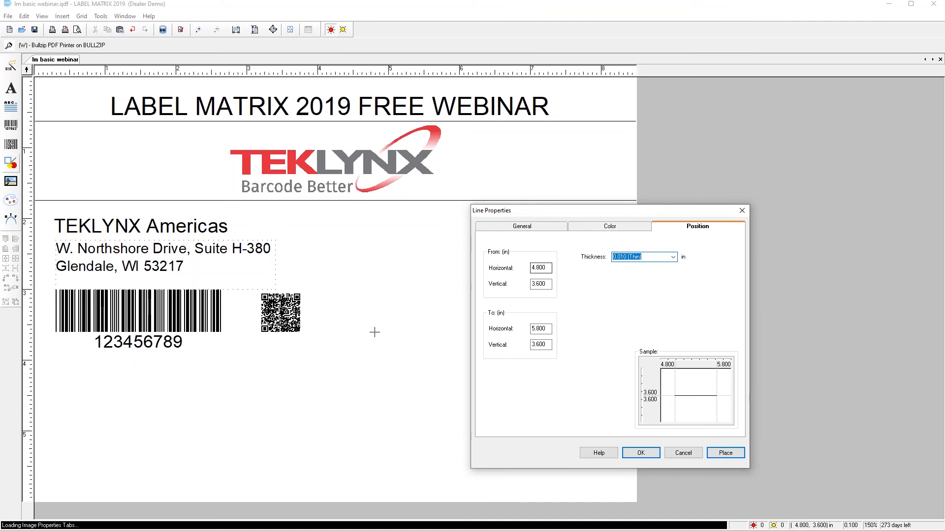
{"action": "left_click", "coordinate": [723, 453]}
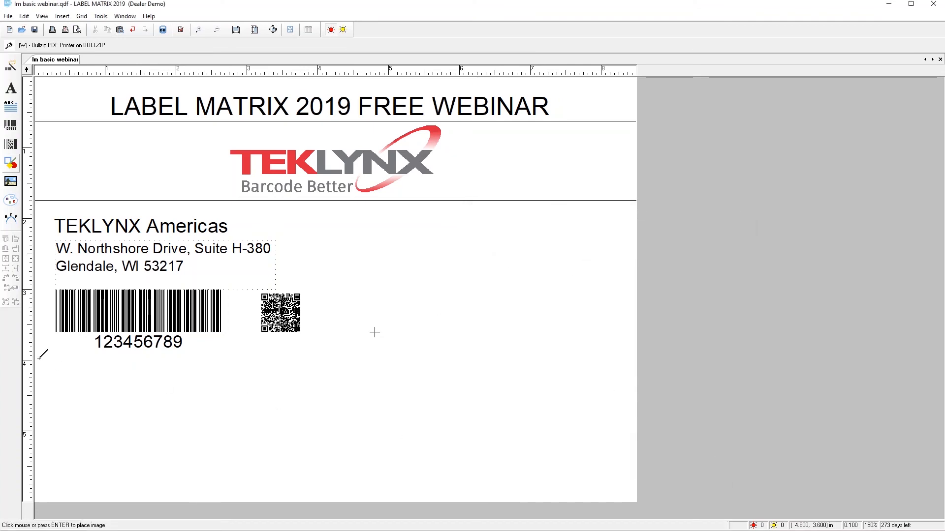
{"action": "mouse_move", "coordinate": [38, 358]}
{"action": "left_mouse_down"}
{"action": "mouse_move", "coordinate": [324, 375]}
{"action": "mouse_move", "coordinate": [553, 356]}
{"action": "mouse_move", "coordinate": [630, 361]}
{"action": "left_mouse_up"}
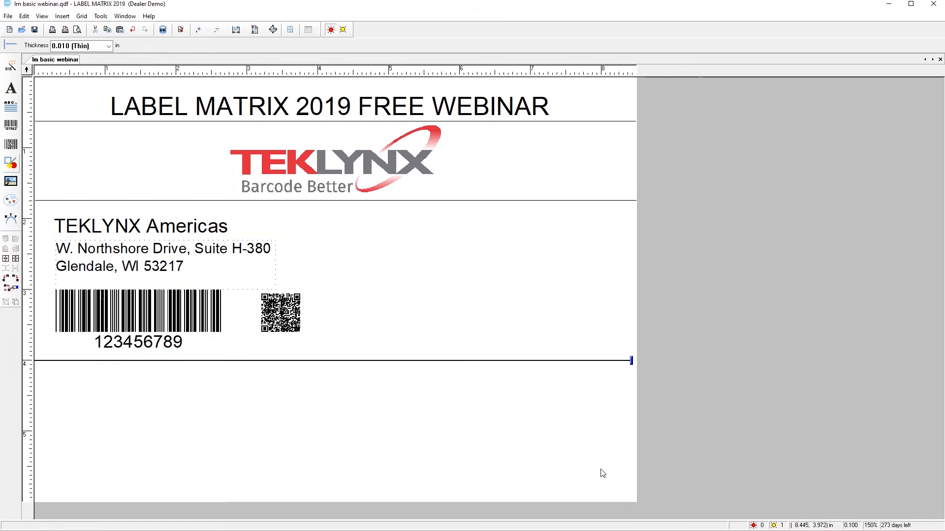
{"action": "left_click", "coordinate": [452, 262]}
- Draw an unfilled 0.010 in (Thin) rectangle around the QR code
{"action": "left_click", "coordinate": [10, 163]}
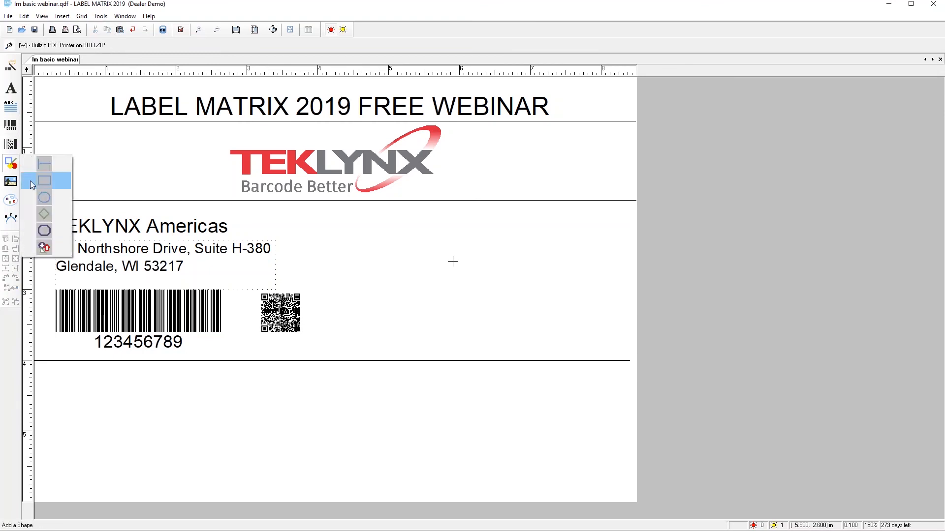
{"action": "left_click", "coordinate": [41, 184]}
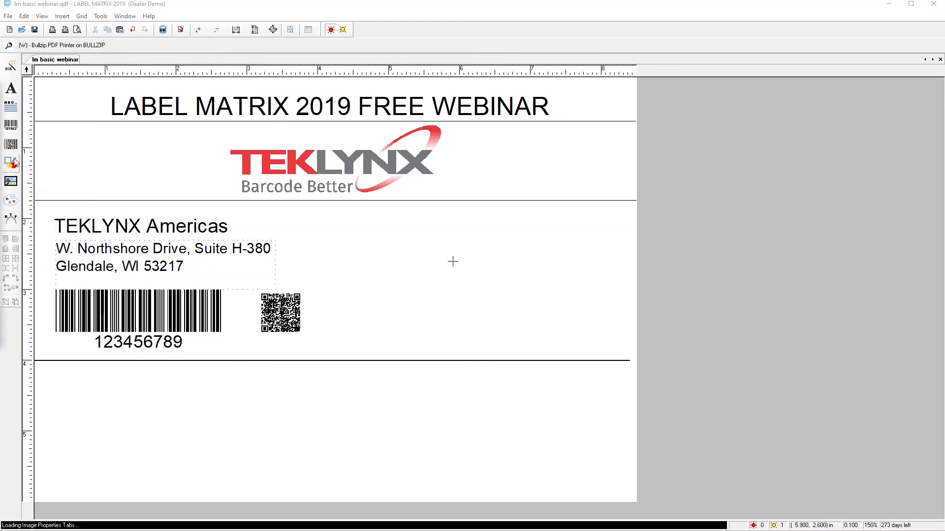
{"action": "left_click", "coordinate": [590, 321]}
{"action": "left_click", "coordinate": [590, 321]}
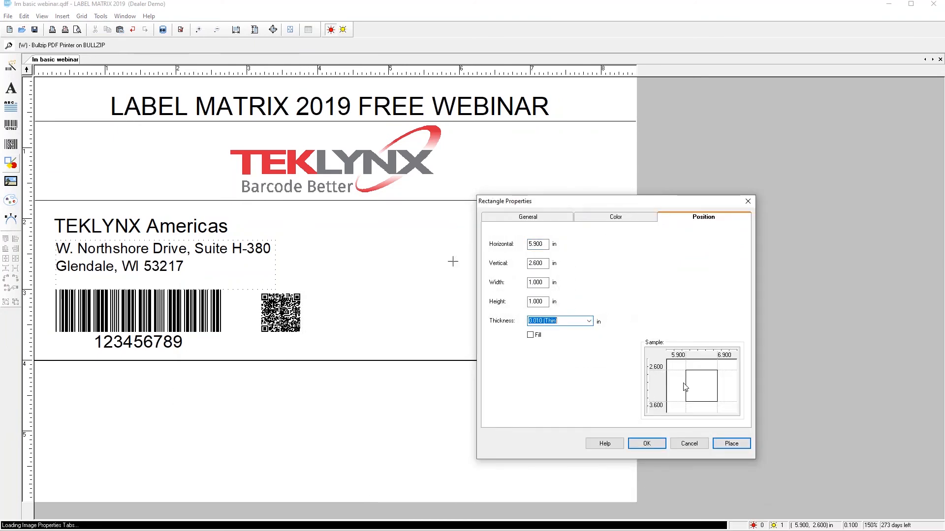
{"action": "left_click", "coordinate": [530, 335]}
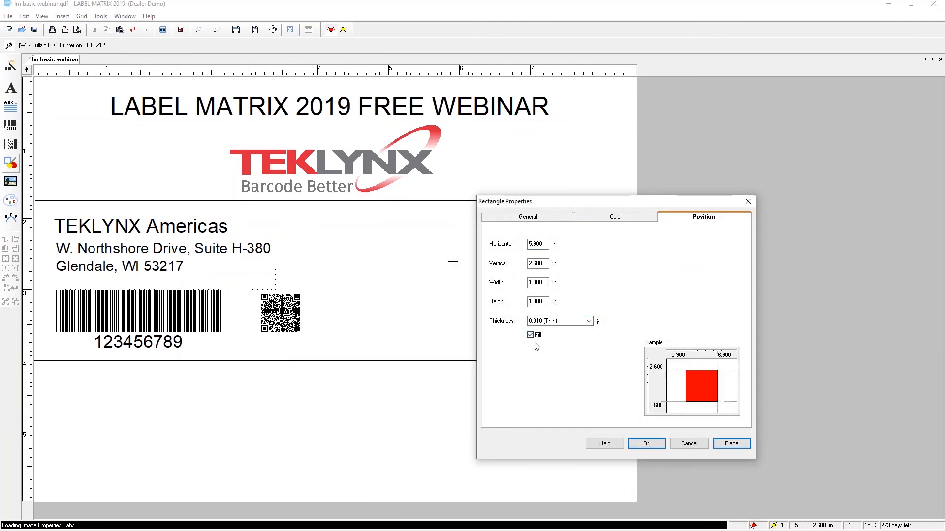
{"action": "left_click", "coordinate": [530, 335]}
{"action": "left_click", "coordinate": [731, 444]}
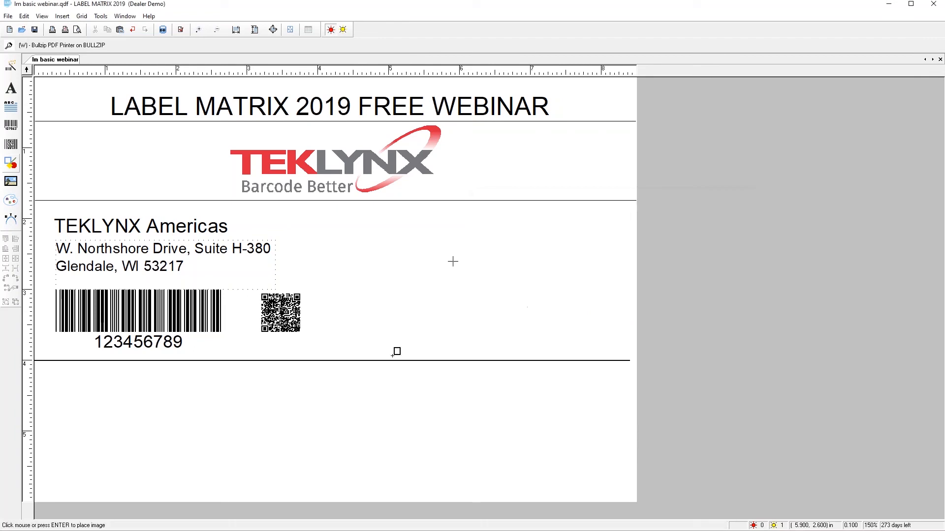
{"action": "left_click_drag", "start_coordinate": [240, 283], "coordinate": [318, 347]}
{"action": "left_click", "coordinate": [439, 306]}
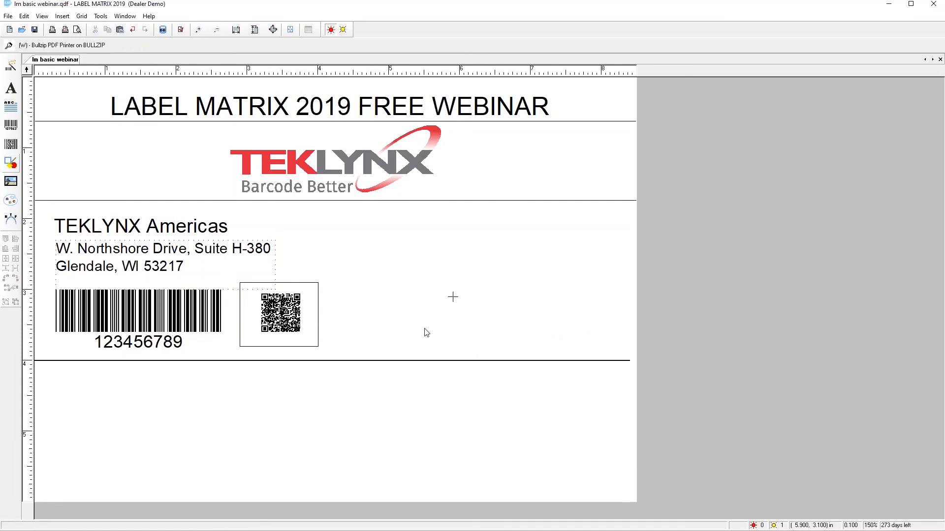
- Draw an unfilled 0.010 in (Thin) ellipse right of the address, above the divider line
{"action": "left_click", "coordinate": [11, 163]}
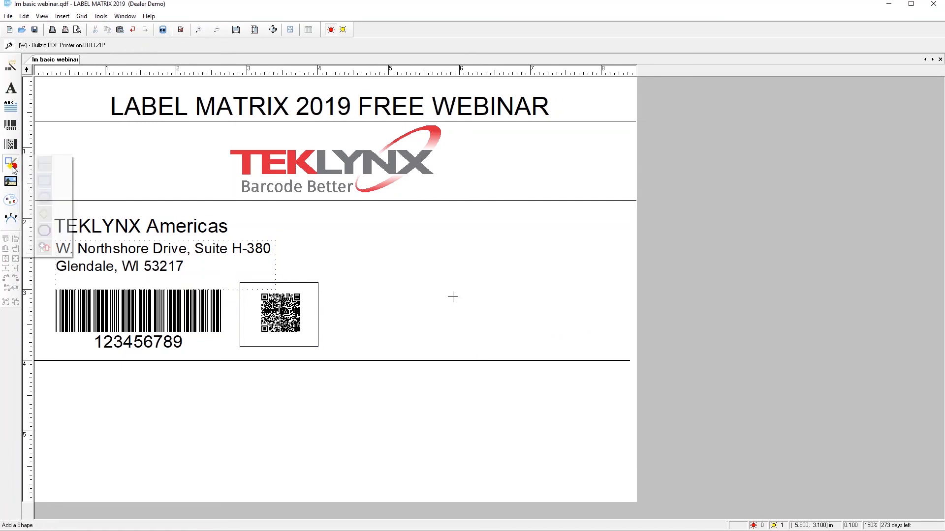
{"action": "left_click", "coordinate": [48, 196]}
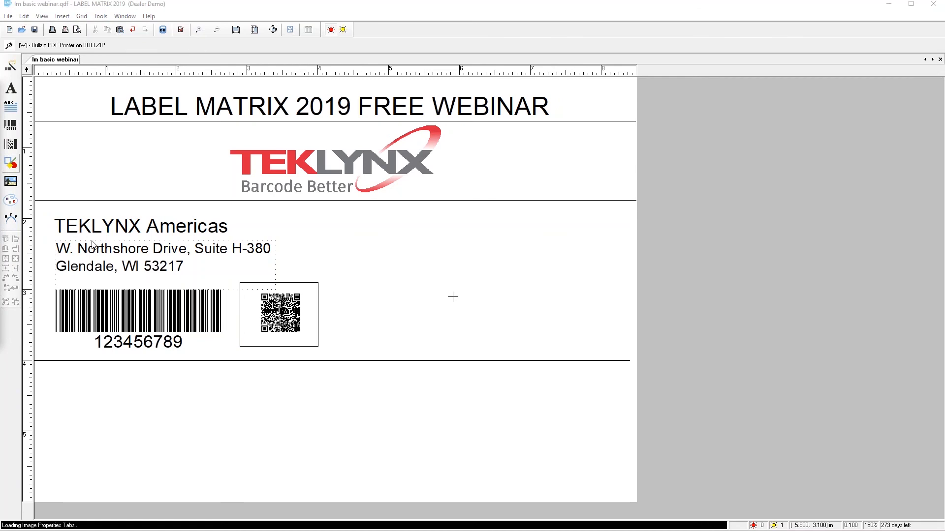
{"action": "left_click", "coordinate": [452, 297]}
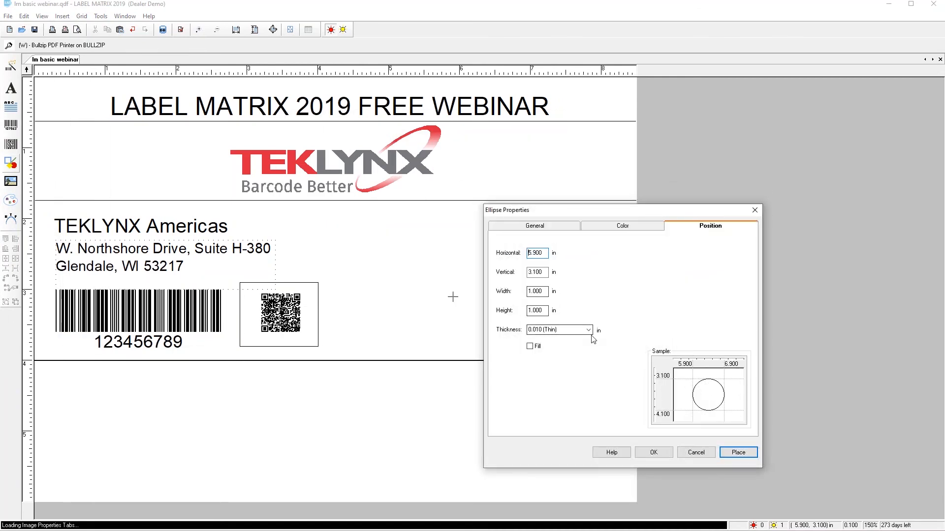
{"action": "left_click", "coordinate": [589, 330]}
{"action": "left_click", "coordinate": [588, 331]}
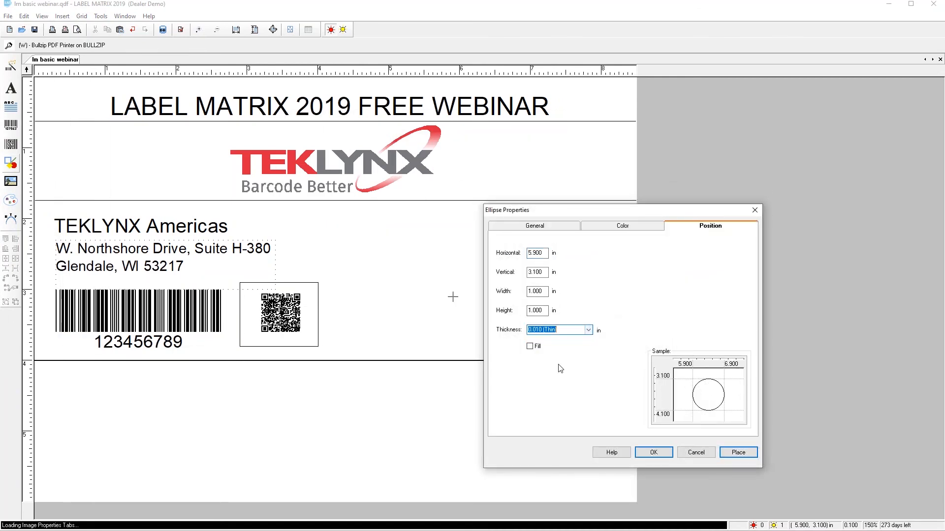
{"action": "left_click", "coordinate": [533, 350]}
{"action": "left_click", "coordinate": [533, 351]}
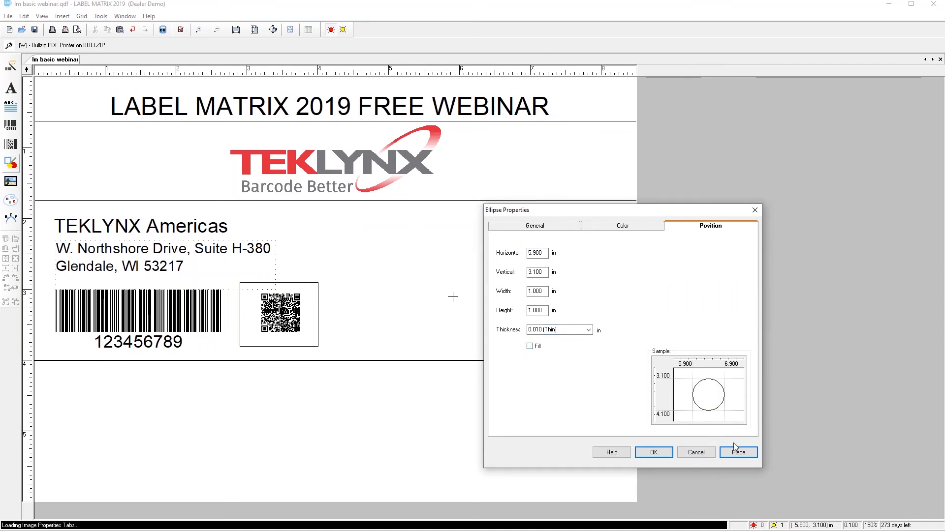
{"action": "left_click", "coordinate": [738, 452]}
{"action": "left_click_drag", "start_coordinate": [418, 240], "coordinate": [587, 320]}
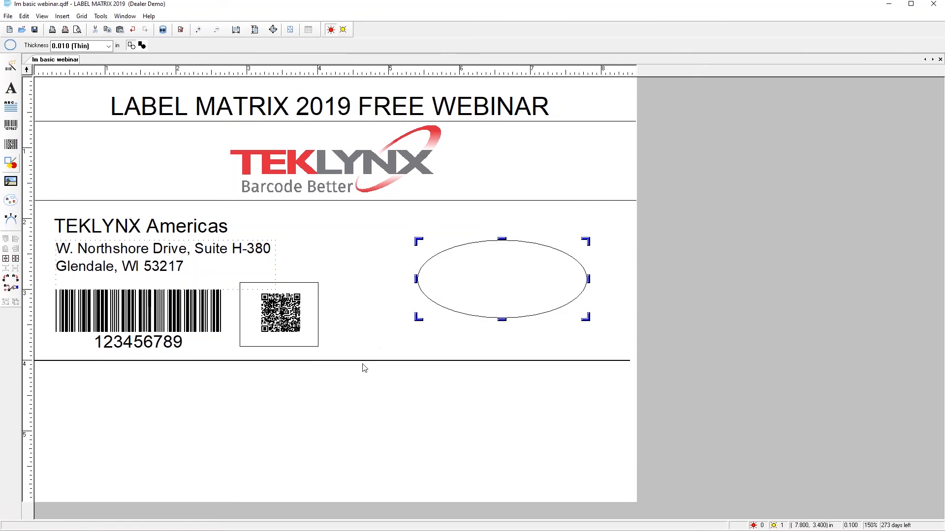
{"action": "left_click", "coordinate": [384, 303]}
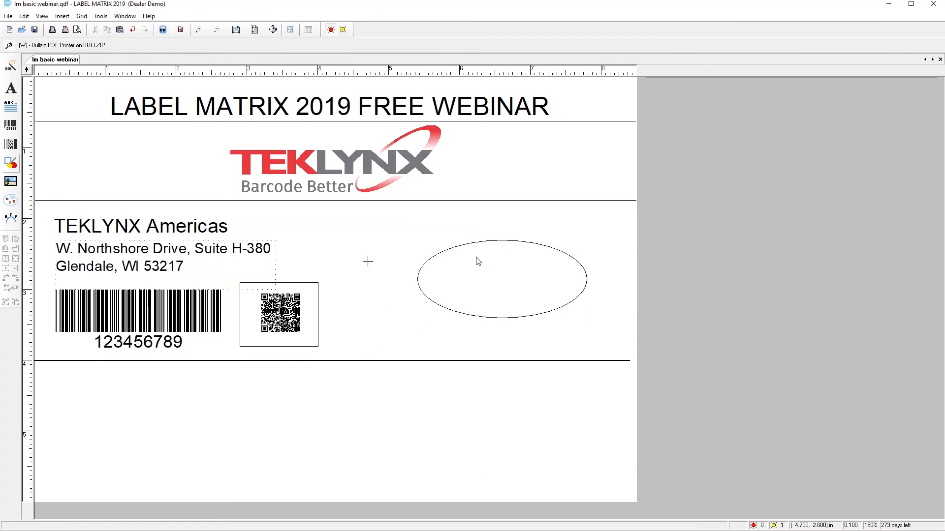
- Start a new picture object and show the options for its image source
{"action": "left_click", "coordinate": [10, 182]}
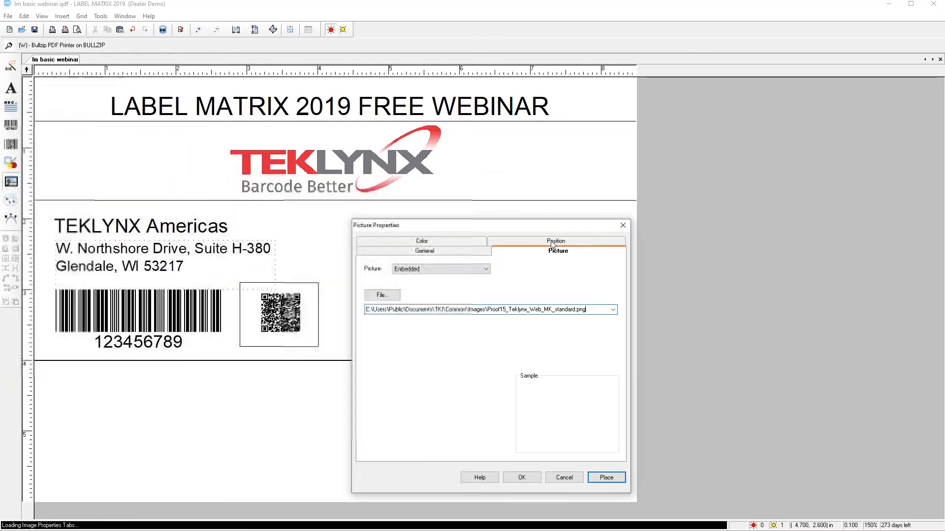
{"action": "left_click_drag", "start_coordinate": [345, 187], "coordinate": [612, 210]}
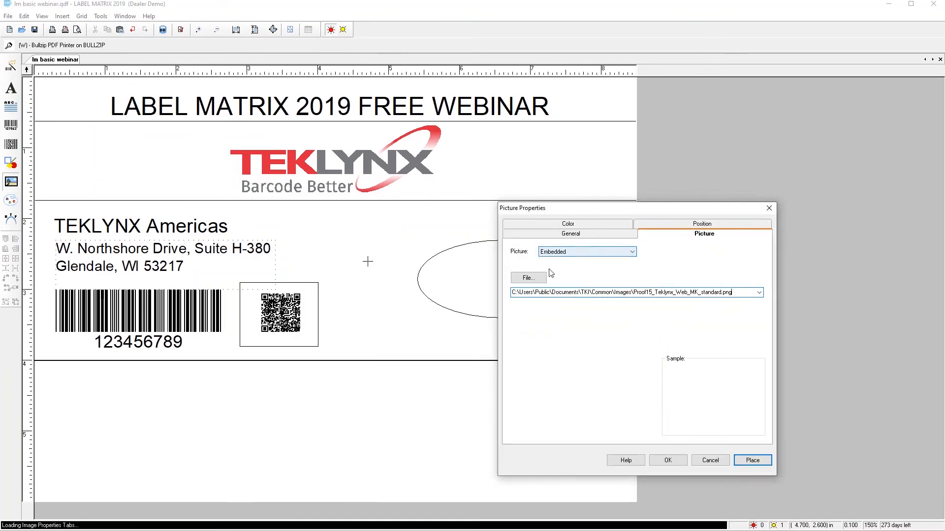
{"action": "left_click", "coordinate": [631, 251]}
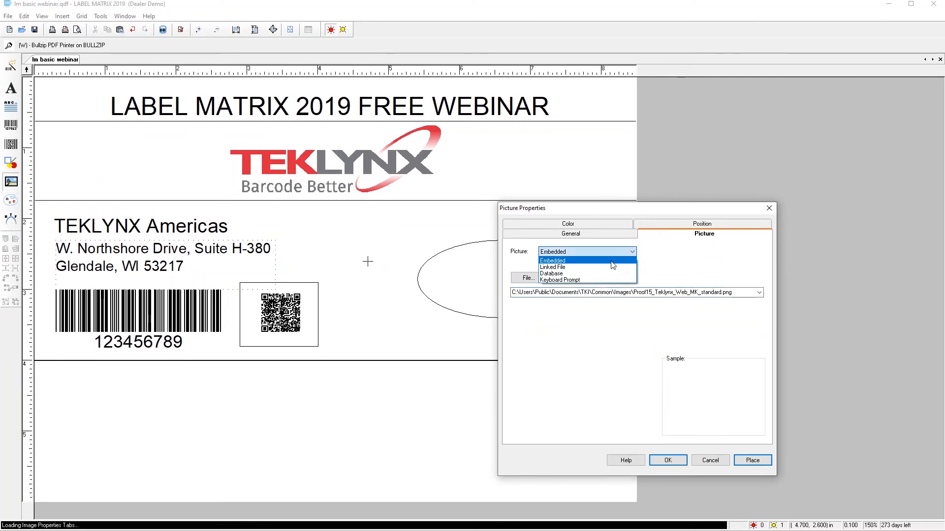
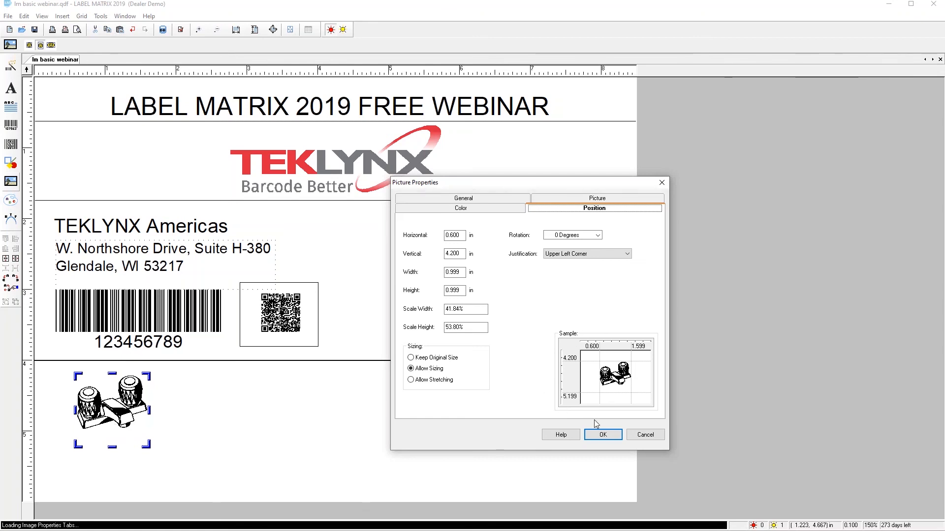
- Confirm the faucet picture at position 0.600/4.200 in with a 0.999 in size
{"action": "left_click", "coordinate": [609, 436]}
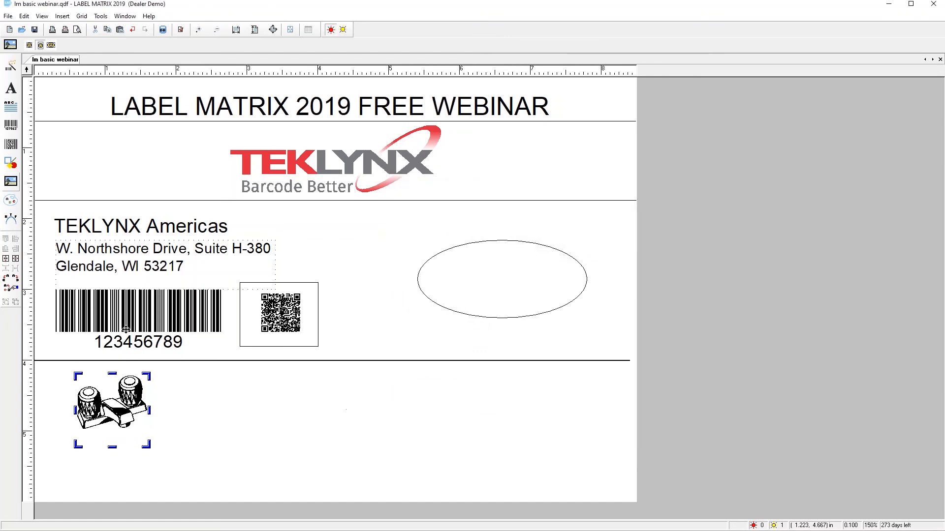
- Place a new TextArt object on the label with the text 'LABEL MATRIX IS COOL'
{"action": "left_click", "coordinate": [200, 398]}
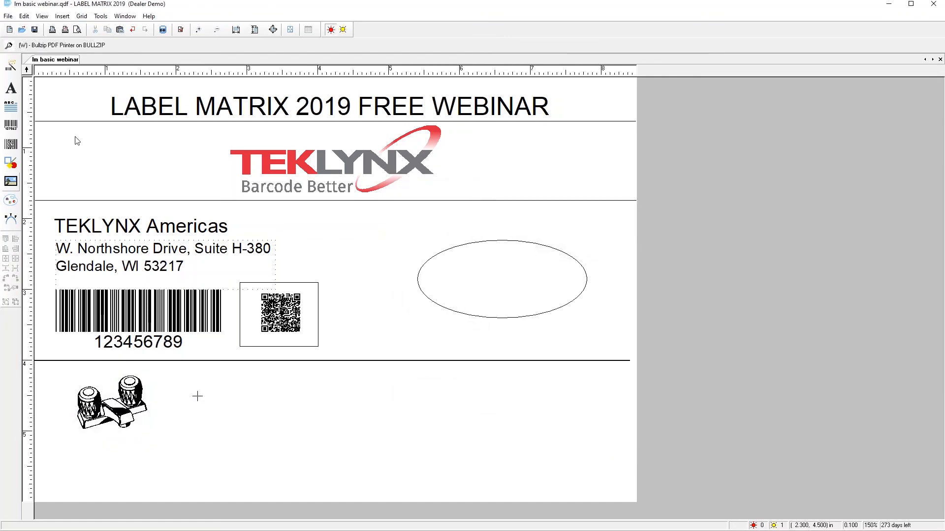
{"action": "left_click", "coordinate": [12, 202]}
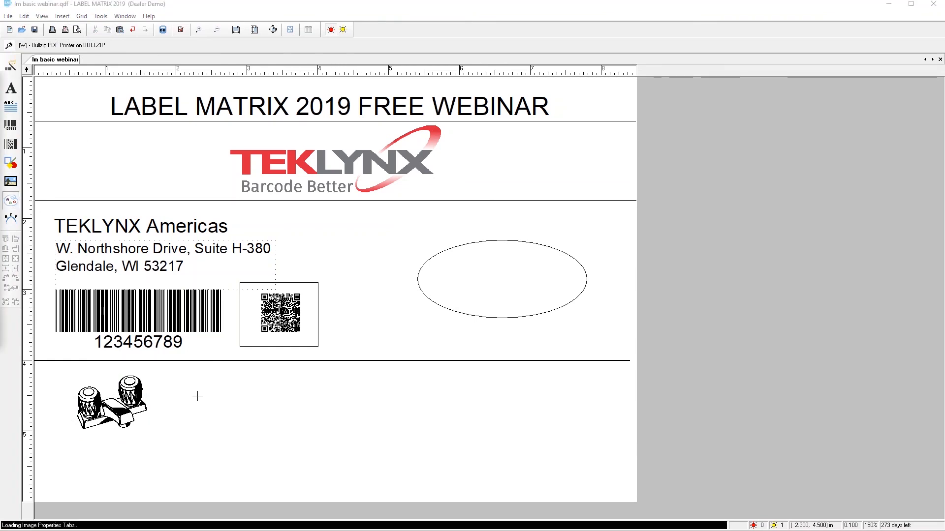
{"action": "left_click", "coordinate": [198, 396]}
{"action": "left_click_drag", "start_coordinate": [423, 143], "coordinate": [550, 168]}
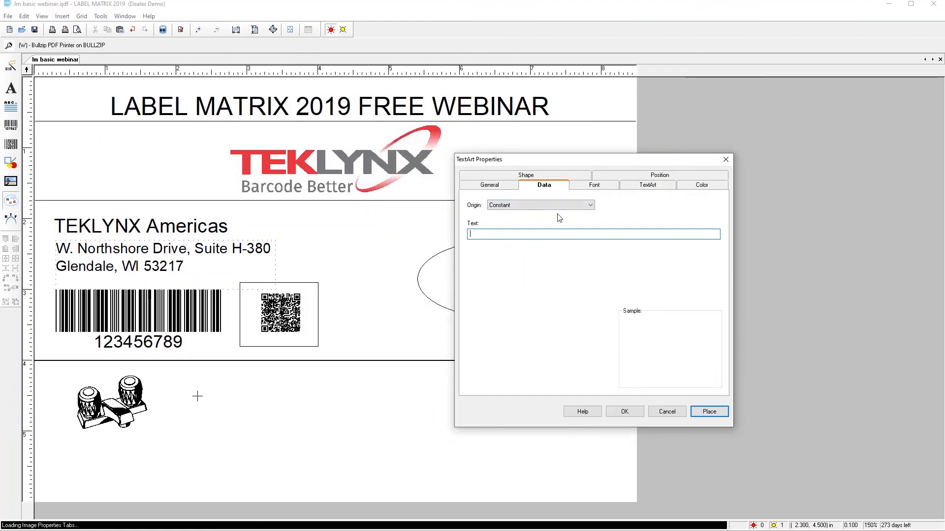
{"action": "left_click", "coordinate": [640, 190]}
{"action": "left_click", "coordinate": [550, 188]}
{"action": "left_click", "coordinate": [533, 235]}
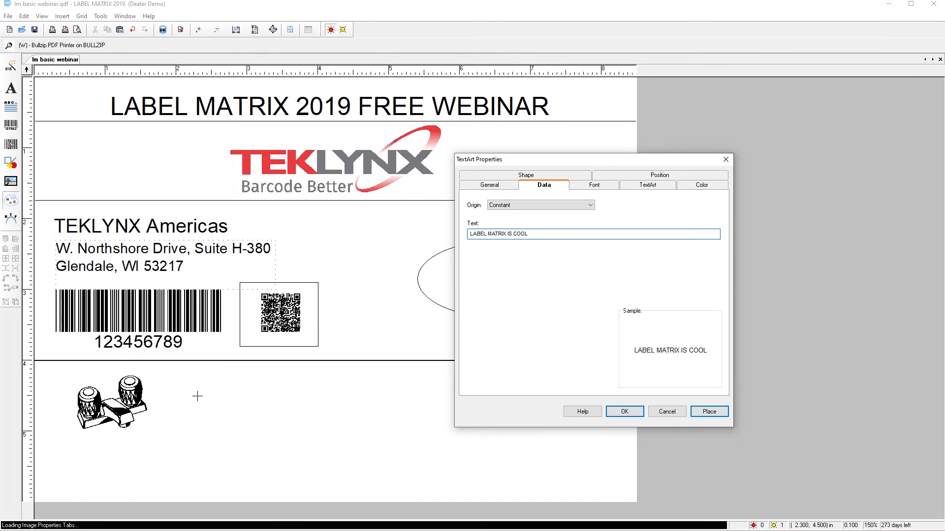
{"action": "left_click", "coordinate": [640, 188]}
- Bend the TextArt along an arc, centered, breaking lines at any character
{"action": "left_click", "coordinate": [471, 209]}
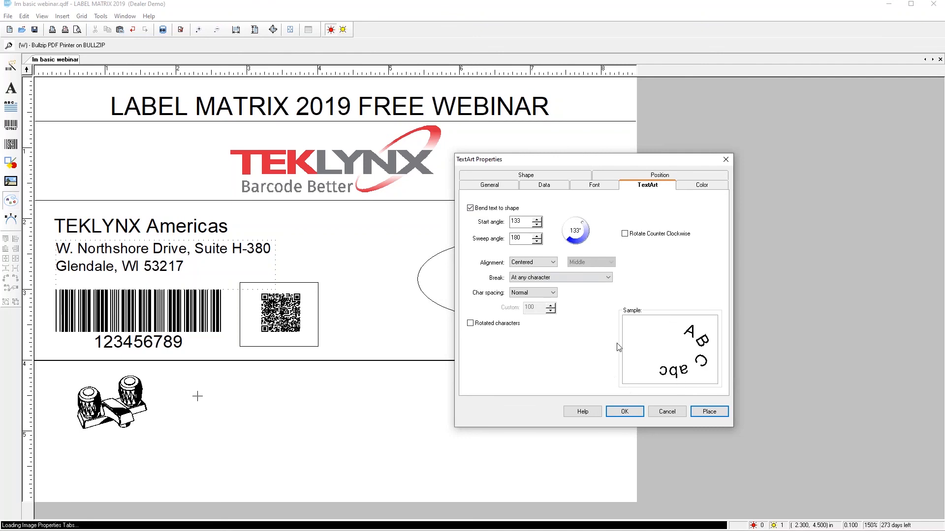
{"action": "left_click_drag", "start_coordinate": [583, 226], "coordinate": [585, 230]}
{"action": "left_click", "coordinate": [625, 234]}
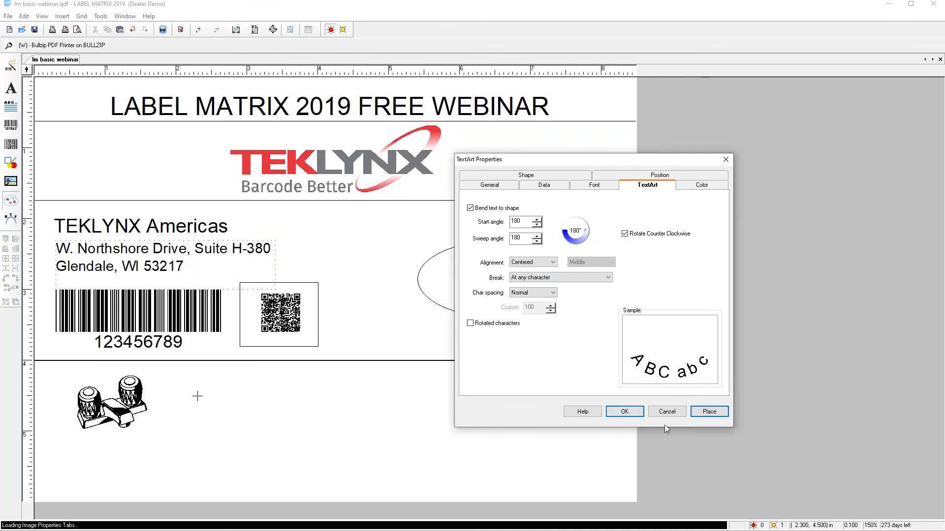
{"action": "left_click", "coordinate": [630, 236]}
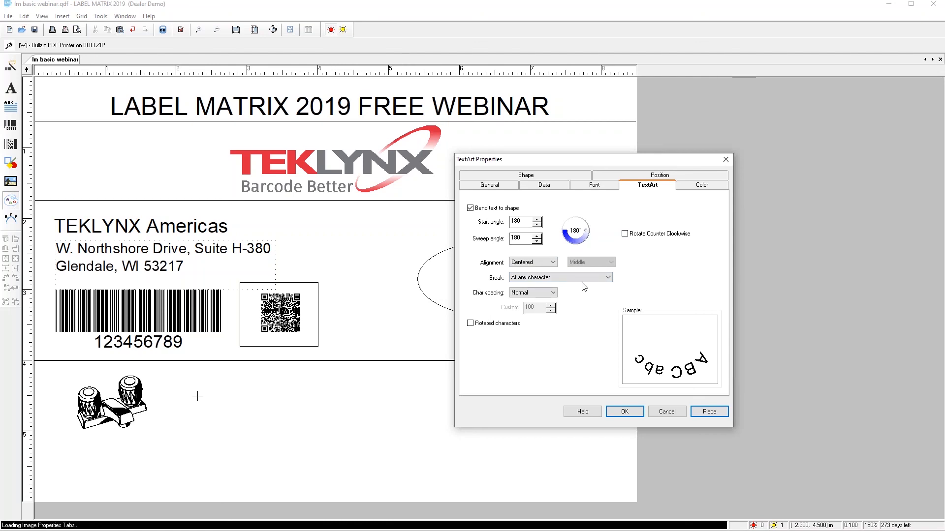
{"action": "left_click", "coordinate": [545, 263]}
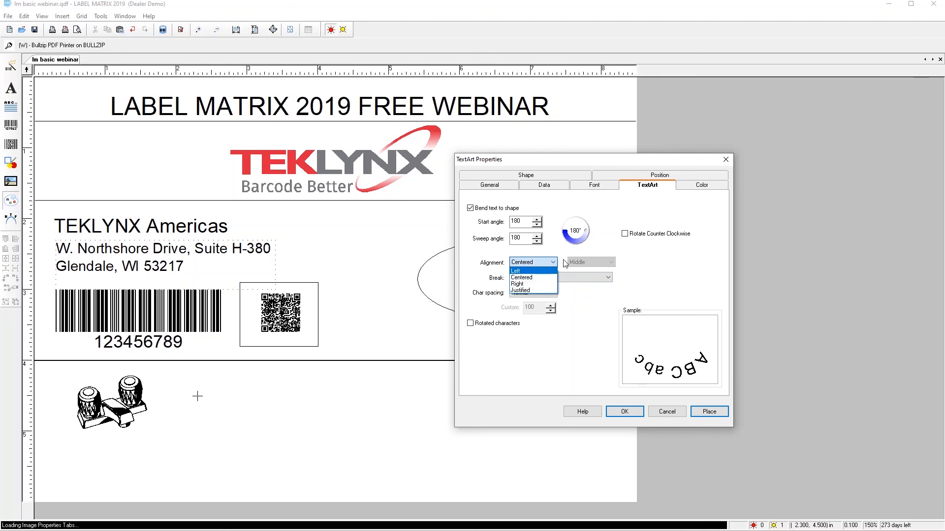
{"action": "left_click", "coordinate": [624, 266]}
{"action": "left_click", "coordinate": [567, 277]}
{"action": "left_click", "coordinate": [646, 262]}
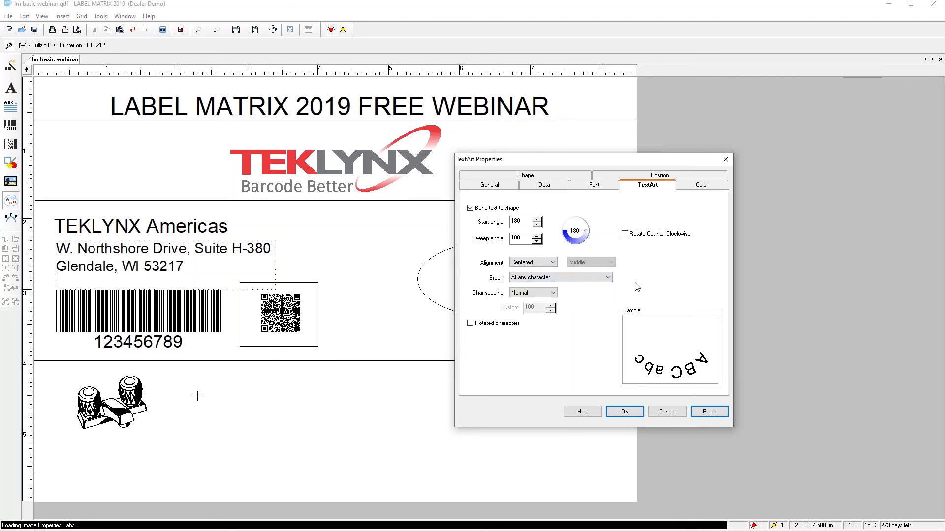
- Keep normal character spacing and set start angle 0 with a 180° sweep
{"action": "left_click", "coordinate": [582, 277]}
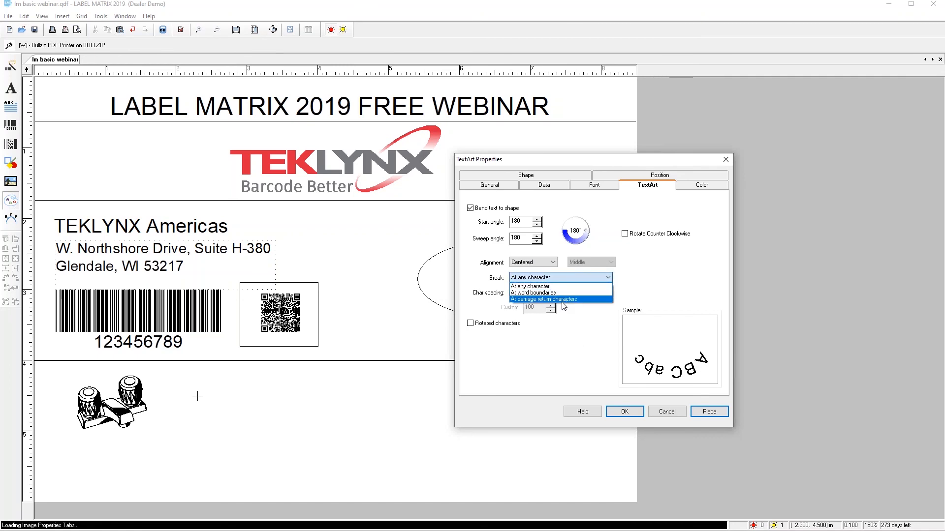
{"action": "left_click", "coordinate": [675, 286]}
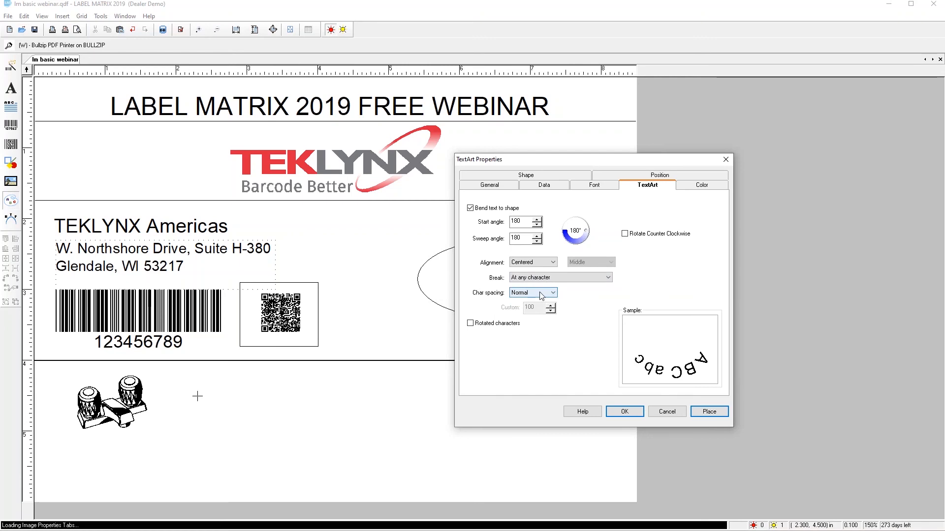
{"action": "left_click", "coordinate": [541, 294]}
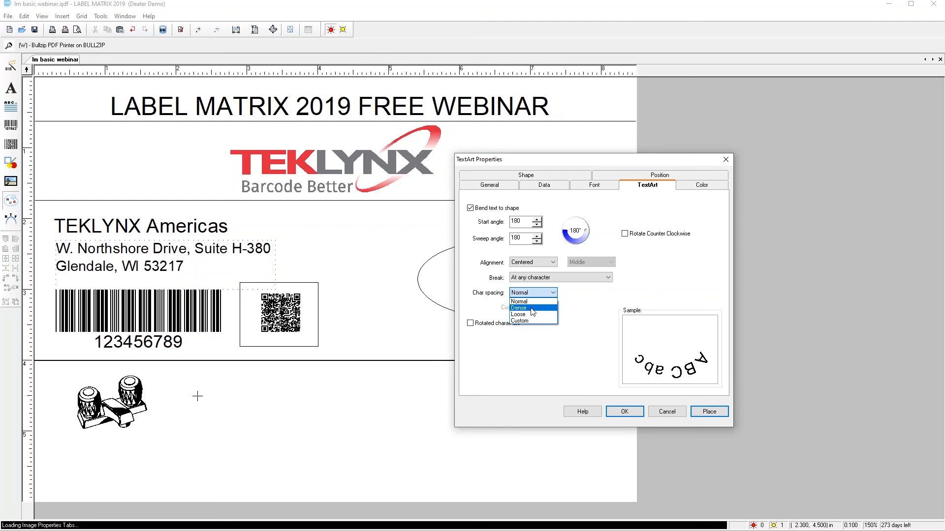
{"action": "left_click", "coordinate": [587, 298]}
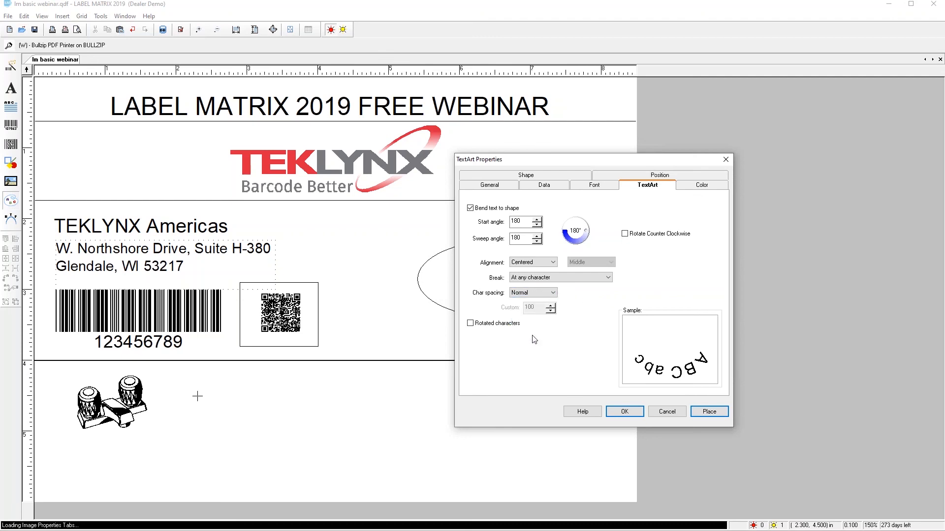
{"action": "left_click", "coordinate": [504, 325]}
{"action": "double_click", "coordinate": [520, 222]}
{"action": "type", "text": "0"}
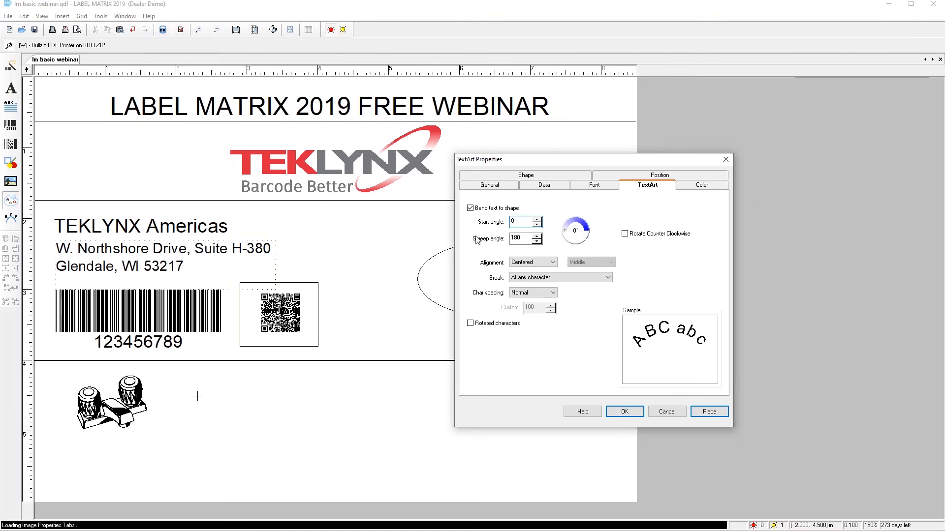
{"action": "left_click", "coordinate": [706, 416]}
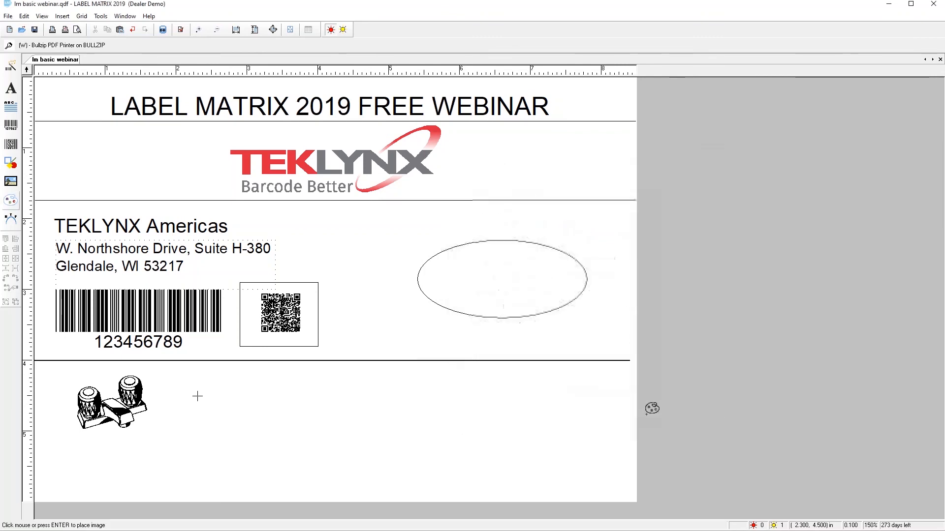
- Drop the TextArt into the ellipse, enlarge it, and arch it over the ellipse
{"action": "left_click", "coordinate": [453, 276]}
{"action": "left_click_drag", "start_coordinate": [494, 290], "coordinate": [559, 354]}
{"action": "left_click", "coordinate": [487, 284]}
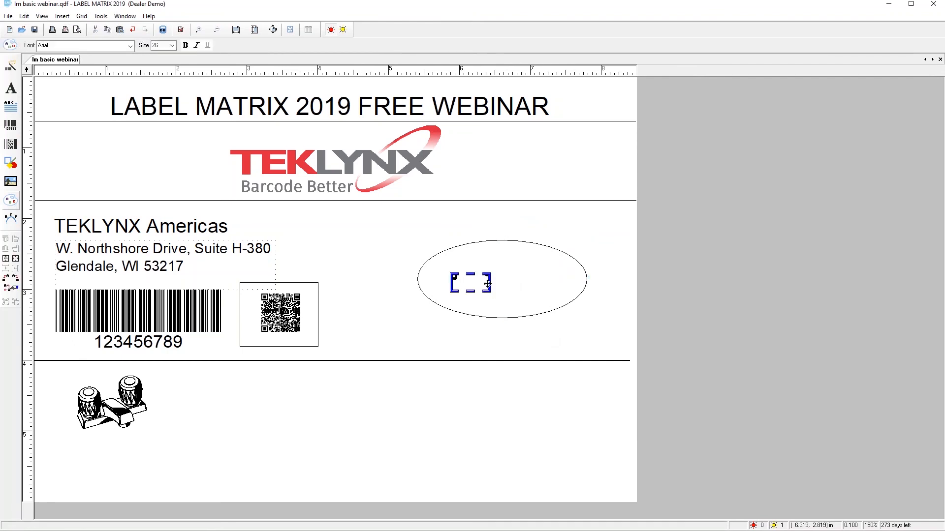
{"action": "left_click_drag", "start_coordinate": [486, 289], "coordinate": [566, 402]}
{"action": "left_click_drag", "start_coordinate": [400, 259], "coordinate": [513, 276]}
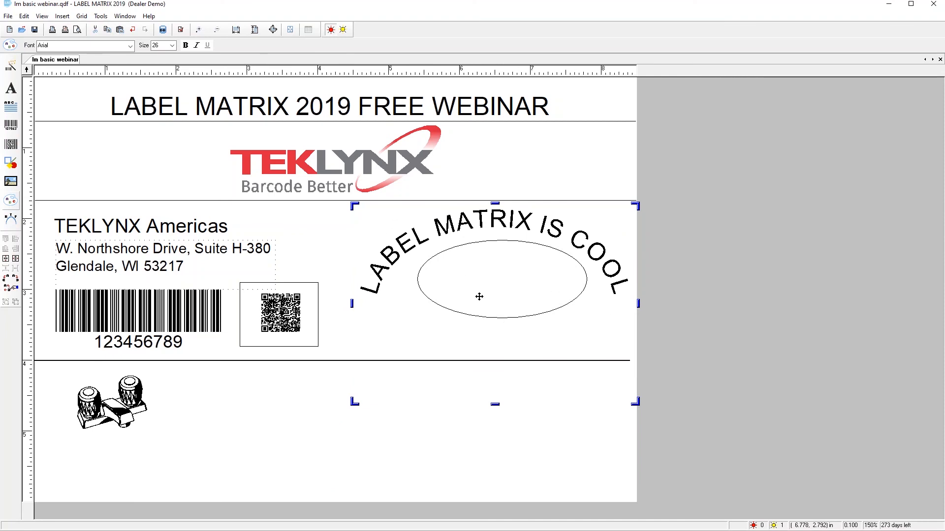
{"action": "left_click", "coordinate": [445, 463]}
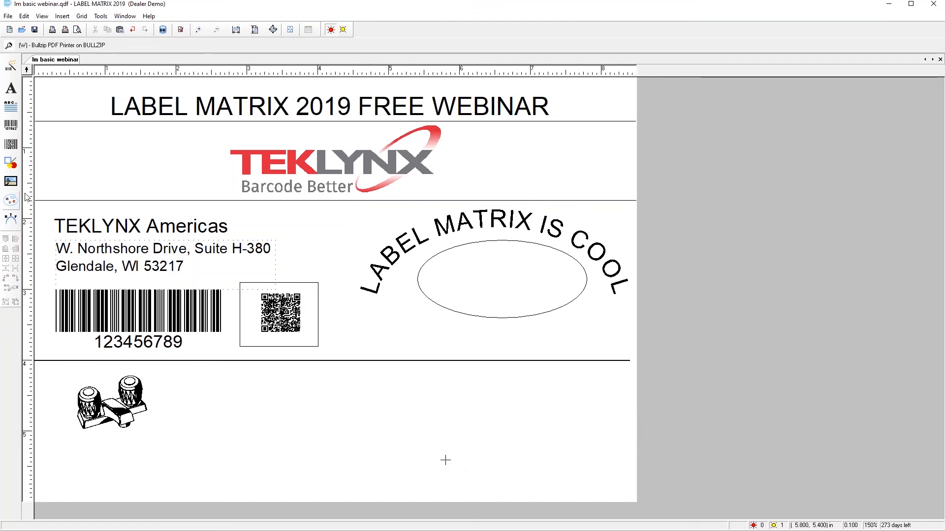
- Add a rich text field to the label and open its empty RTF editor
{"action": "left_click", "coordinate": [15, 216]}
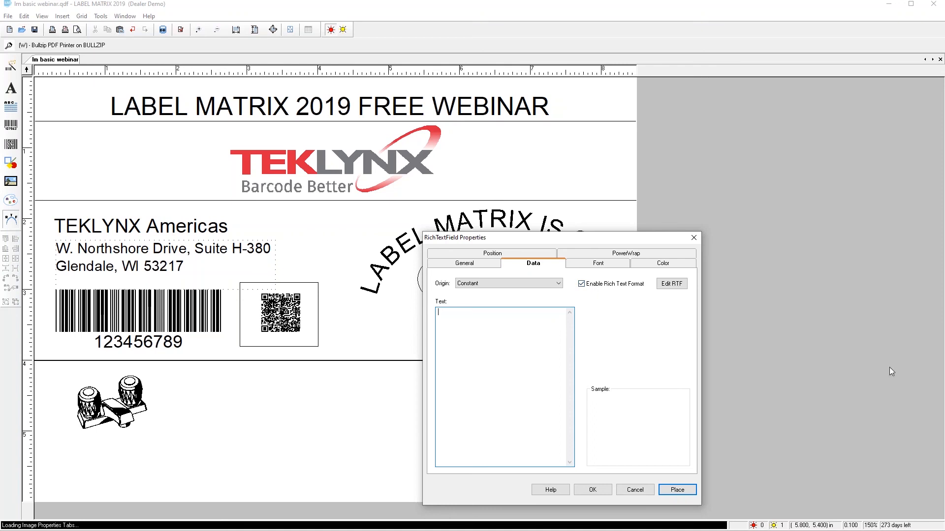
{"action": "left_click", "coordinate": [672, 284]}
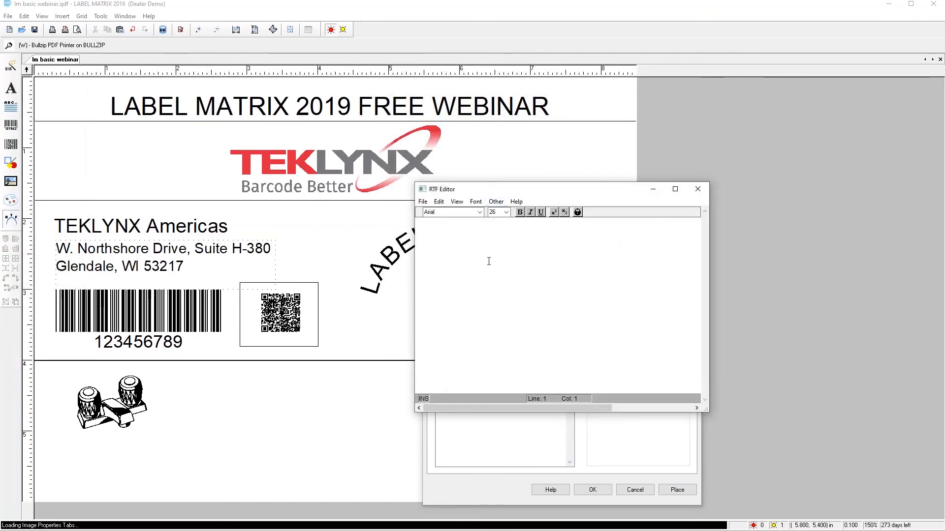
- Enter H2O in the RTF editor and set it to font size 14
{"action": "type", "text": "H2O"}
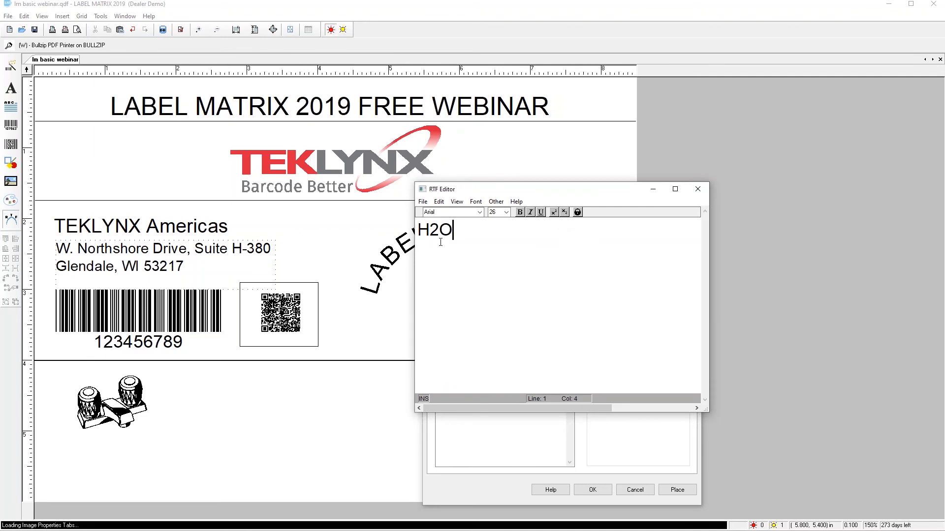
{"action": "left_click_drag", "start_coordinate": [439, 238], "coordinate": [423, 235]}
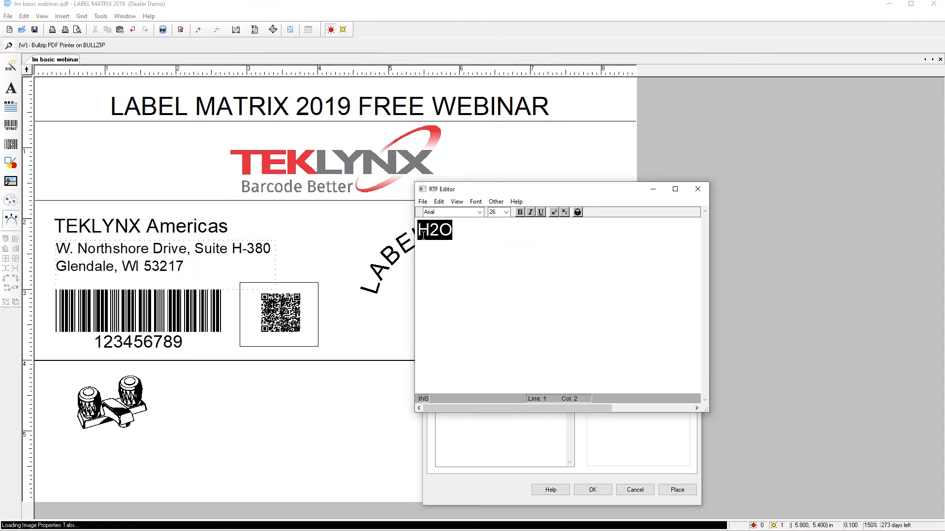
{"action": "left_click", "coordinate": [506, 212]}
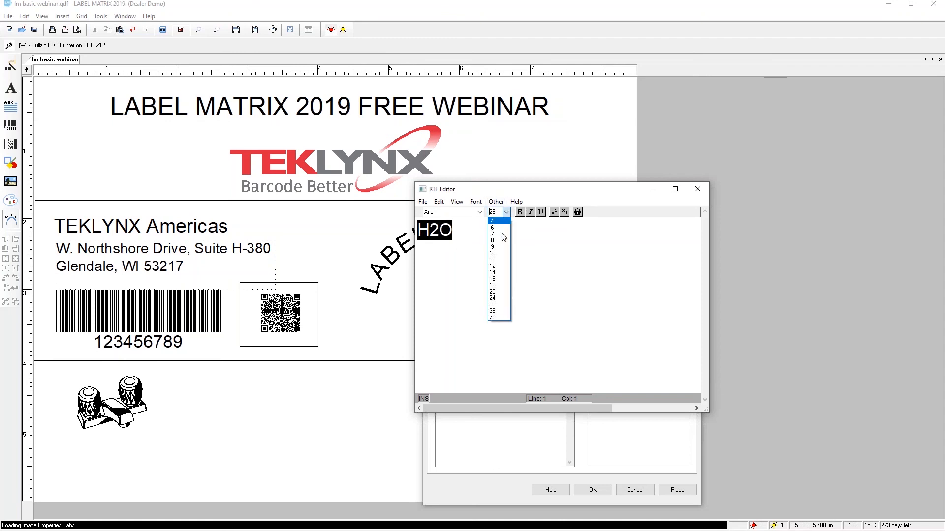
{"action": "left_click", "coordinate": [493, 266]}
{"action": "left_click", "coordinate": [507, 213]}
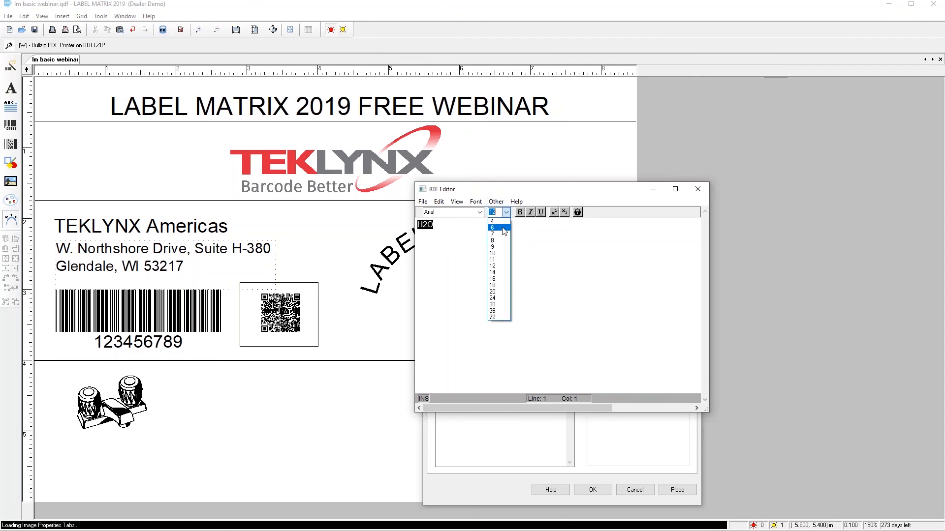
{"action": "left_click", "coordinate": [498, 272]}
{"action": "left_click", "coordinate": [468, 251]}
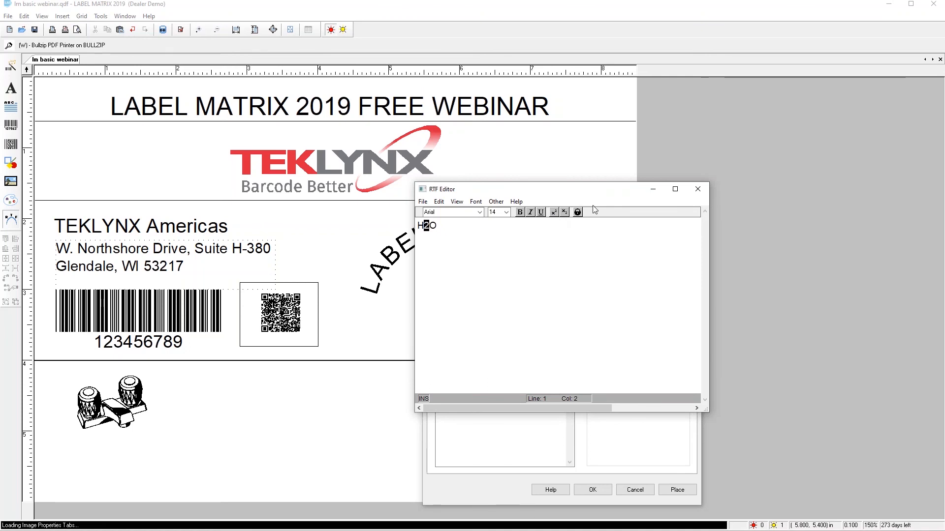
- Make the 2 in H2O a subscript and set the selected text to size 24
{"action": "left_click", "coordinate": [565, 216]}
{"action": "left_click", "coordinate": [506, 212]}
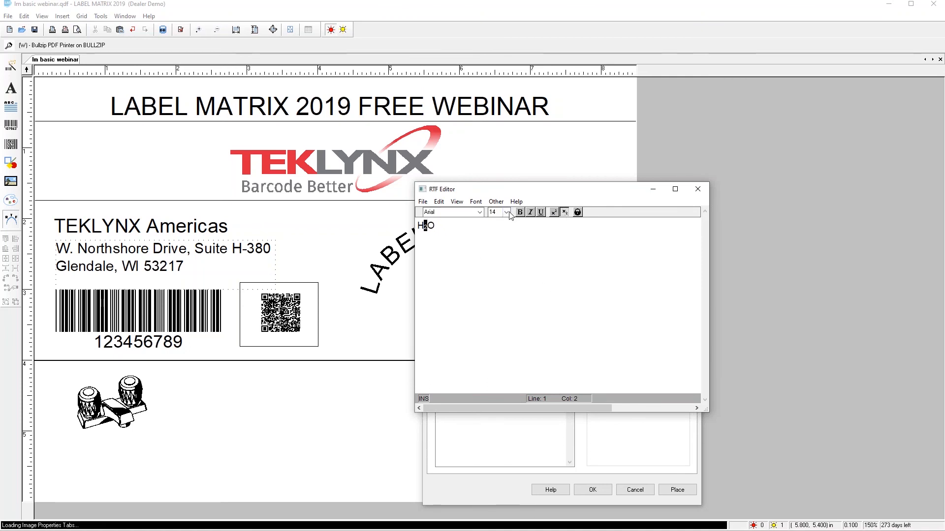
{"action": "left_click", "coordinate": [492, 298]}
{"action": "left_click", "coordinate": [498, 318]}
- Save the H2O text, exit the editor, and cancel the RichTextField Properties
{"action": "left_click", "coordinate": [423, 202]}
{"action": "left_click", "coordinate": [433, 214]}
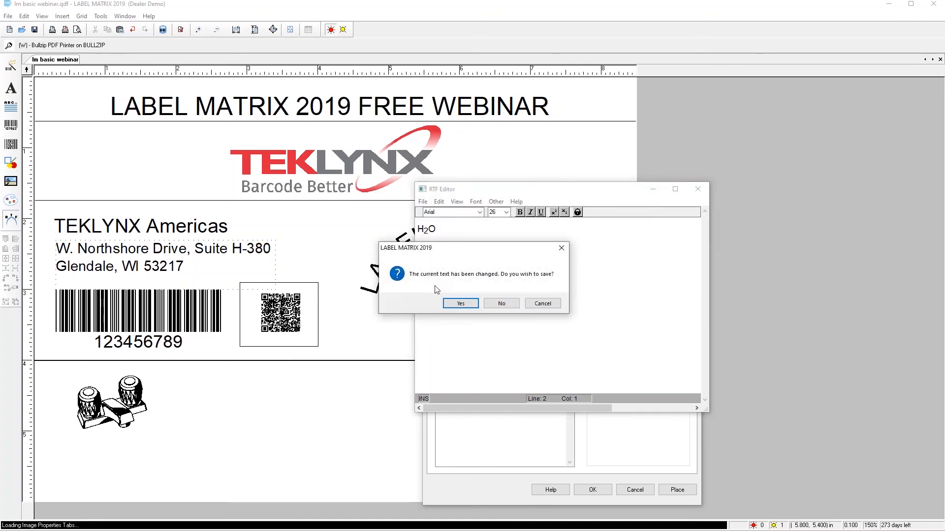
{"action": "left_click", "coordinate": [460, 304]}
{"action": "left_click_drag", "start_coordinate": [535, 392], "coordinate": [428, 320]}
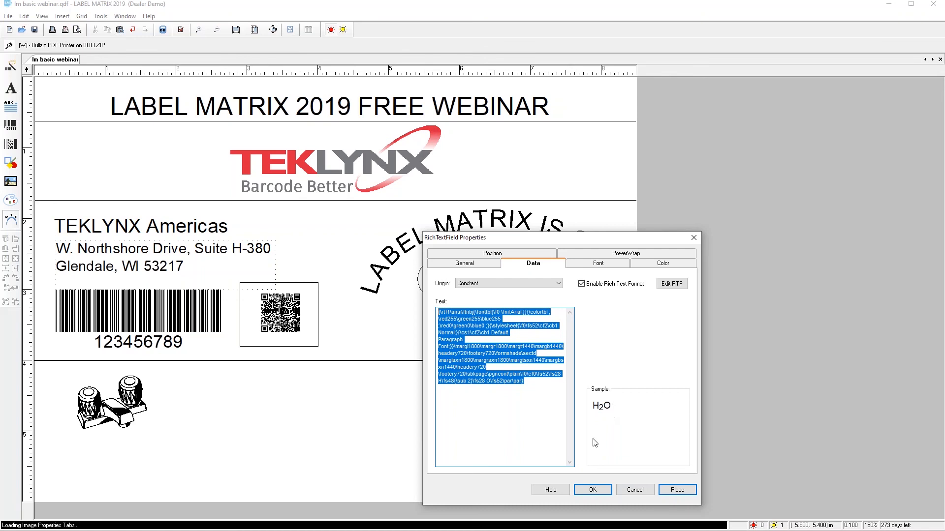
{"action": "left_click", "coordinate": [635, 490]}
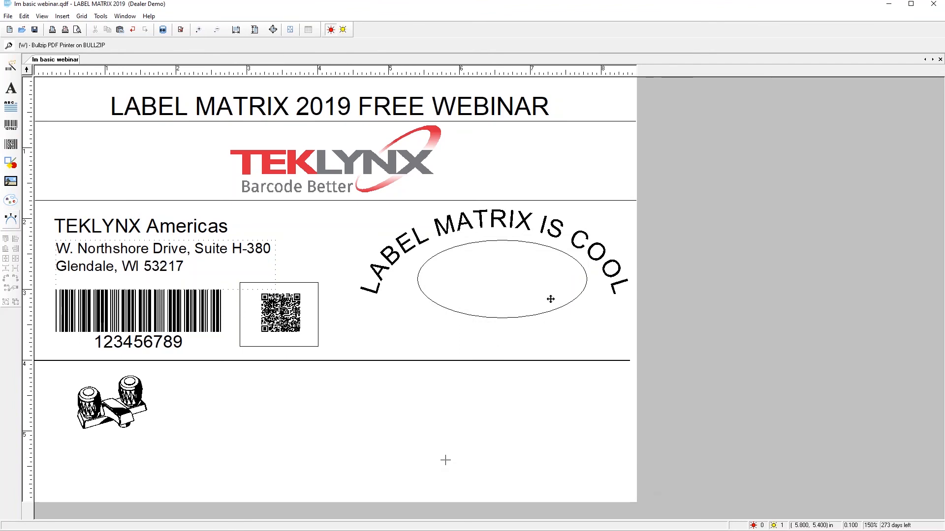
- Delete the curved 'LABEL MATRIX IS COOL' TextArt and then the ellipse
{"action": "left_click", "coordinate": [489, 241]}
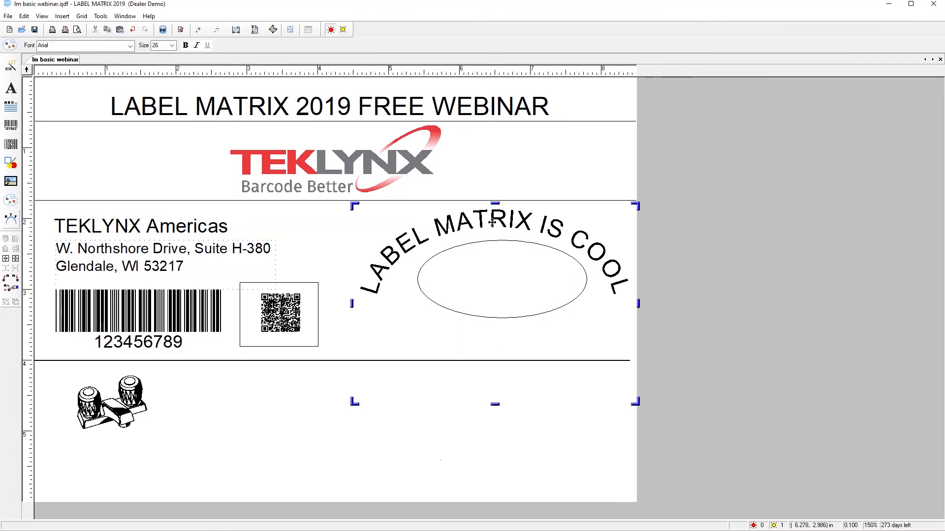
{"action": "left_click", "coordinate": [497, 304]}
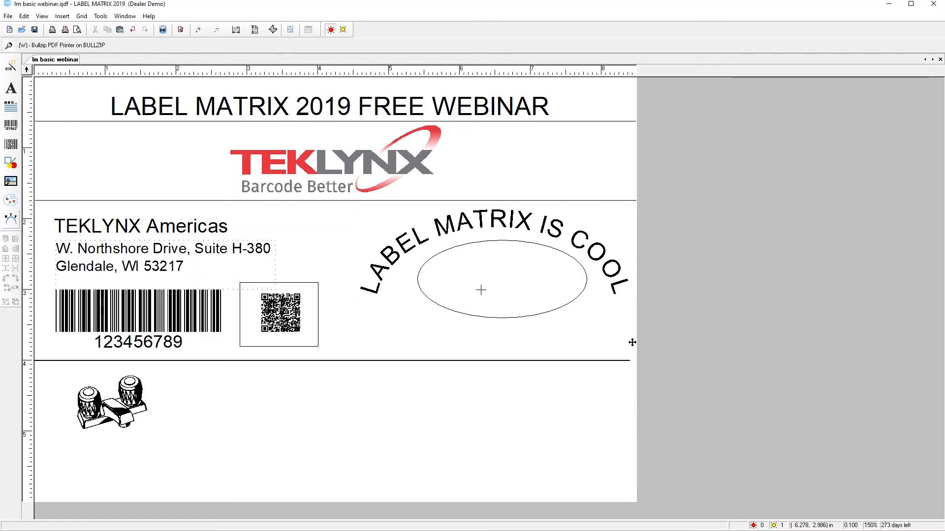
{"action": "left_click", "coordinate": [502, 259]}
{"action": "left_click_drag", "start_coordinate": [502, 259], "coordinate": [531, 401]}
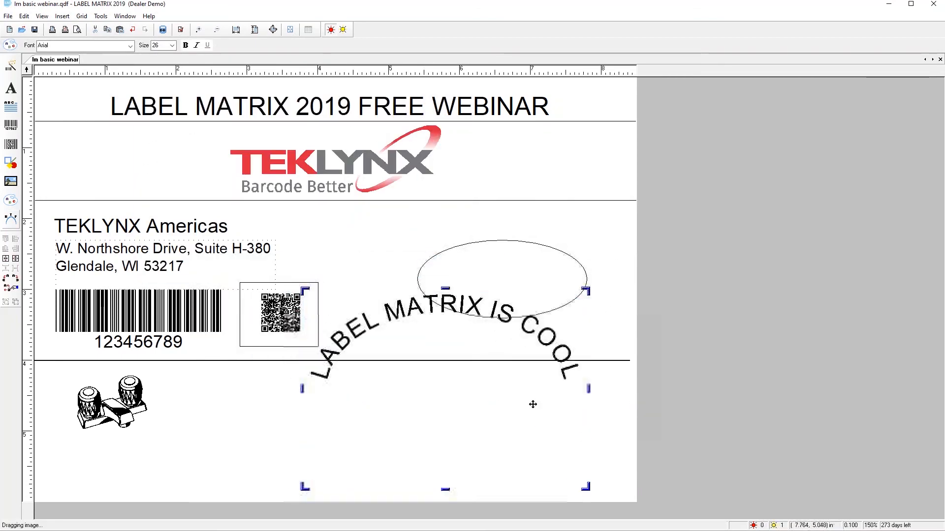
{"action": "right_click", "coordinate": [532, 403]}
{"action": "left_click", "coordinate": [686, 338]}
{"action": "left_click", "coordinate": [512, 448]}
{"action": "key", "text": "Delete"}
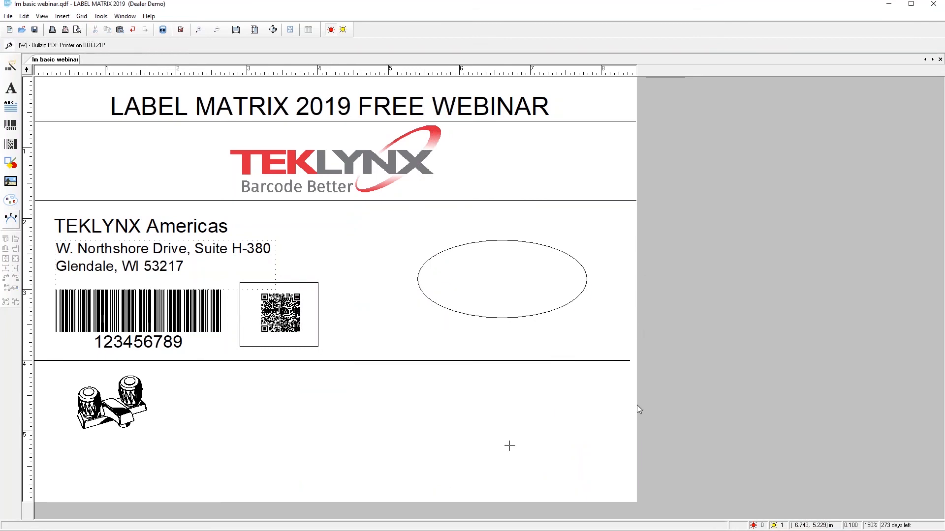
{"action": "left_click", "coordinate": [560, 252]}
{"action": "key", "text": "Delete"}
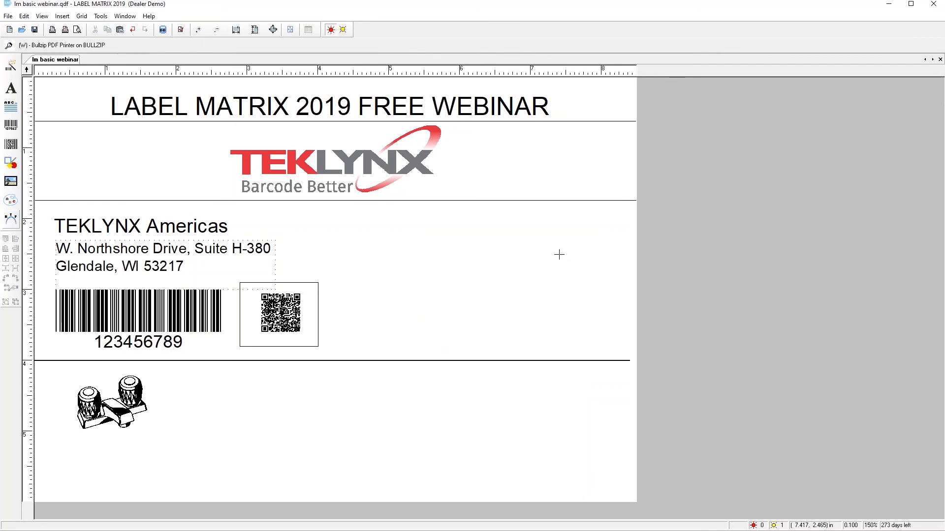
- Move the address lines right and select them together with the TEKLYNX Americas heading
{"action": "left_click_drag", "start_coordinate": [134, 251], "coordinate": [483, 260]}
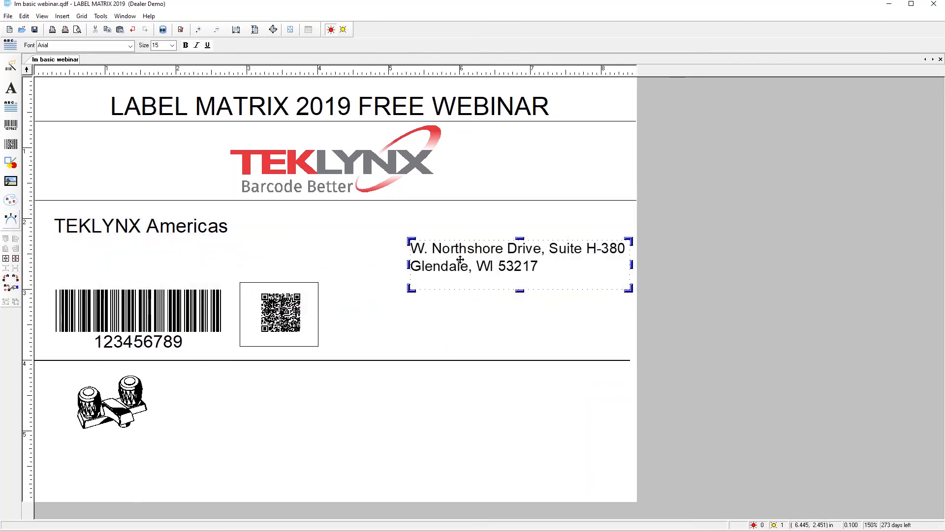
{"action": "left_click", "coordinate": [145, 223]}
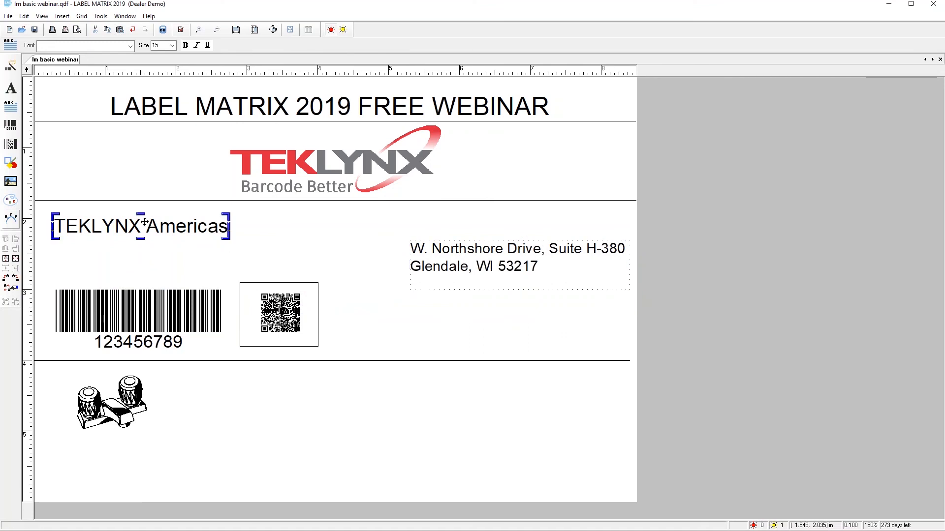
{"action": "left_click", "coordinate": [461, 267]}
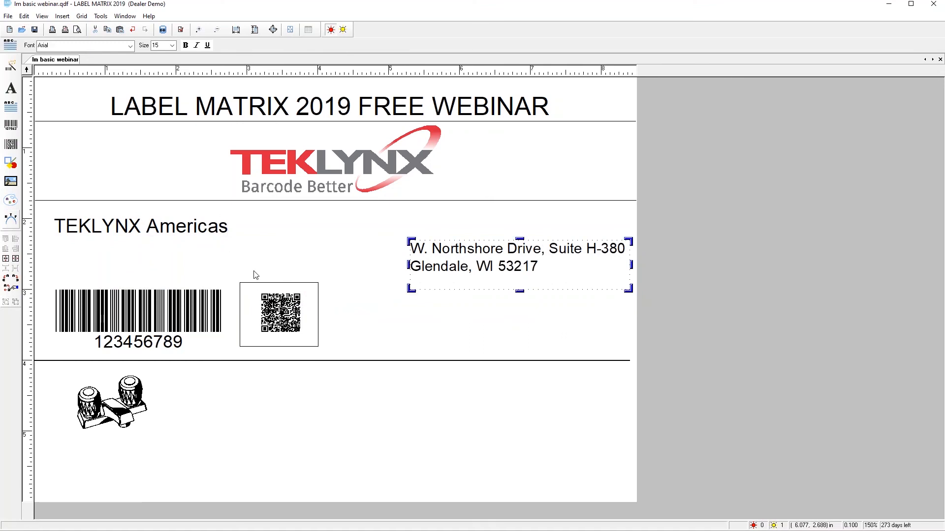
{"action": "left_click", "coordinate": [156, 218], "text": "shift"}
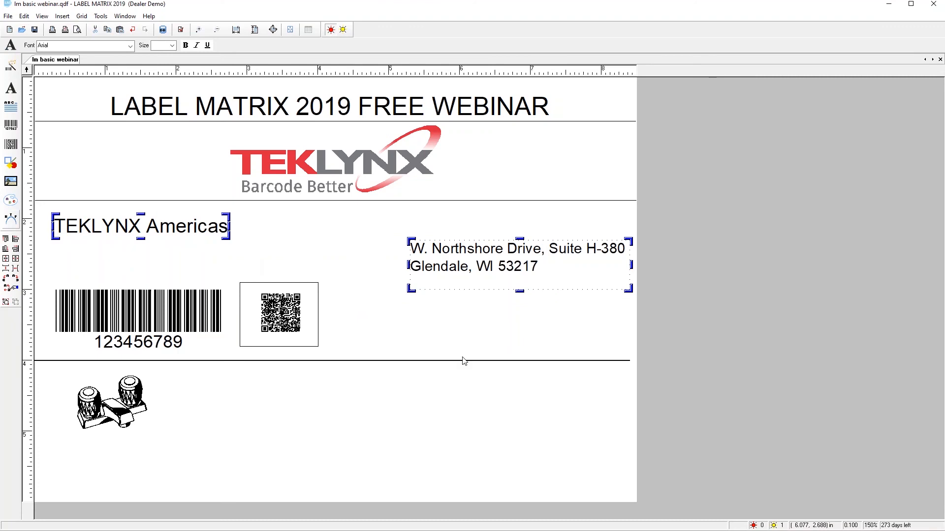
{"action": "right_click", "coordinate": [485, 269]}
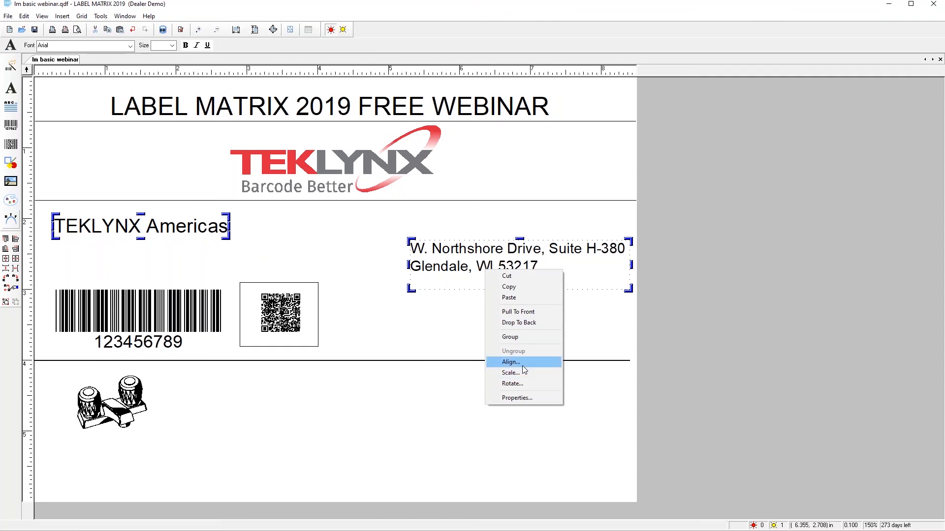
{"action": "left_click", "coordinate": [427, 355]}
- Align both text objects Left to the leftmost image via Edit > Align
{"action": "left_click", "coordinate": [27, 16]}
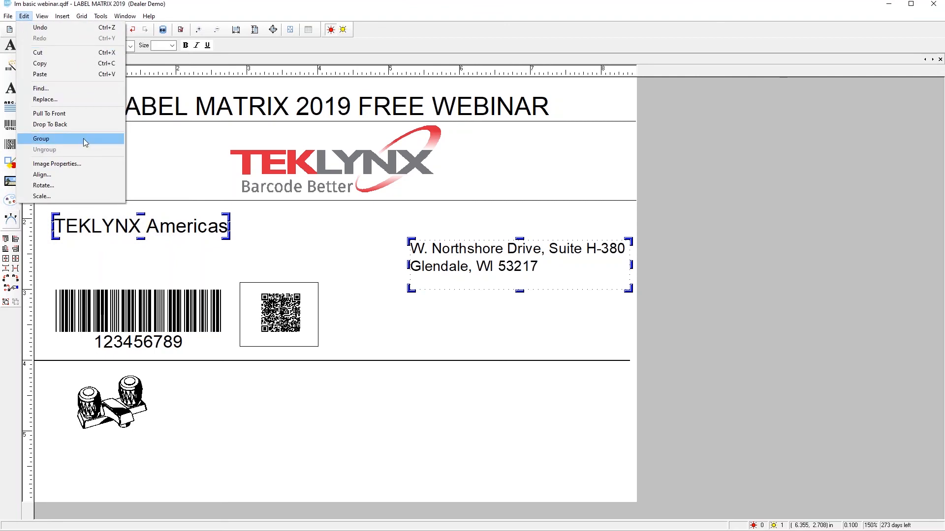
{"action": "left_click", "coordinate": [83, 176]}
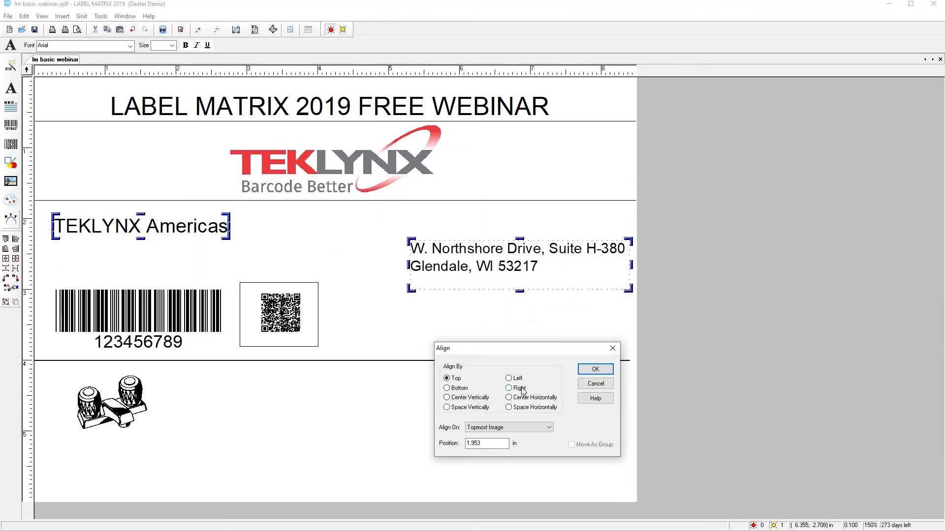
{"action": "left_click", "coordinate": [510, 379]}
{"action": "left_click", "coordinate": [596, 369]}
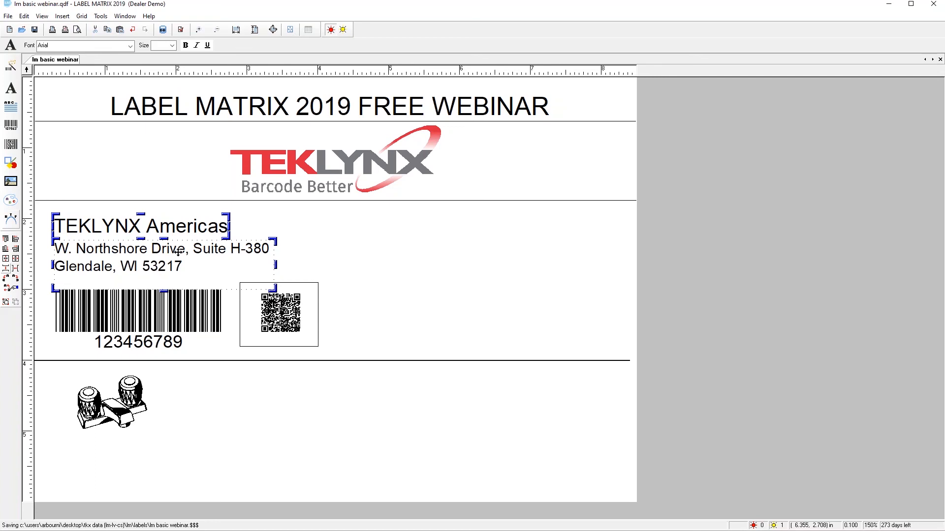
- Group the TEKLYNX Americas heading with the address lines and shift the group slightly higher
{"action": "right_click", "coordinate": [178, 252]}
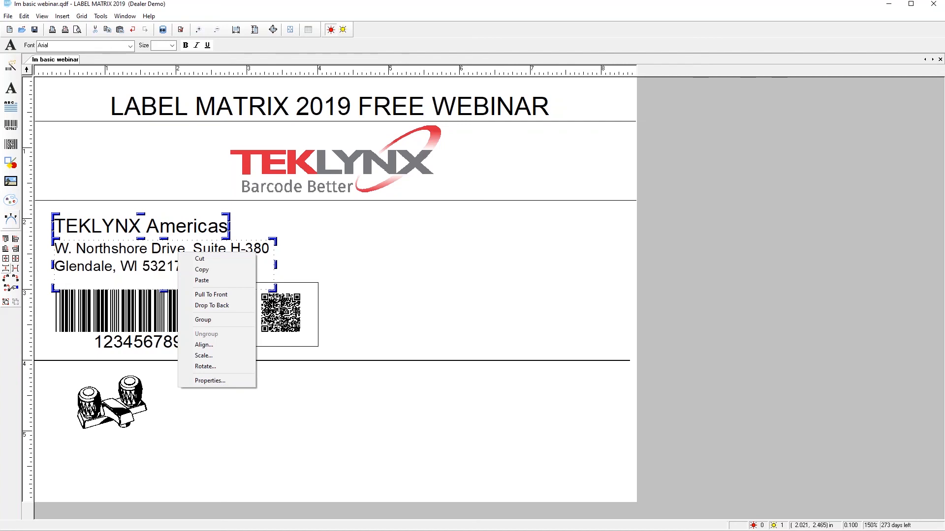
{"action": "left_click", "coordinate": [424, 283]}
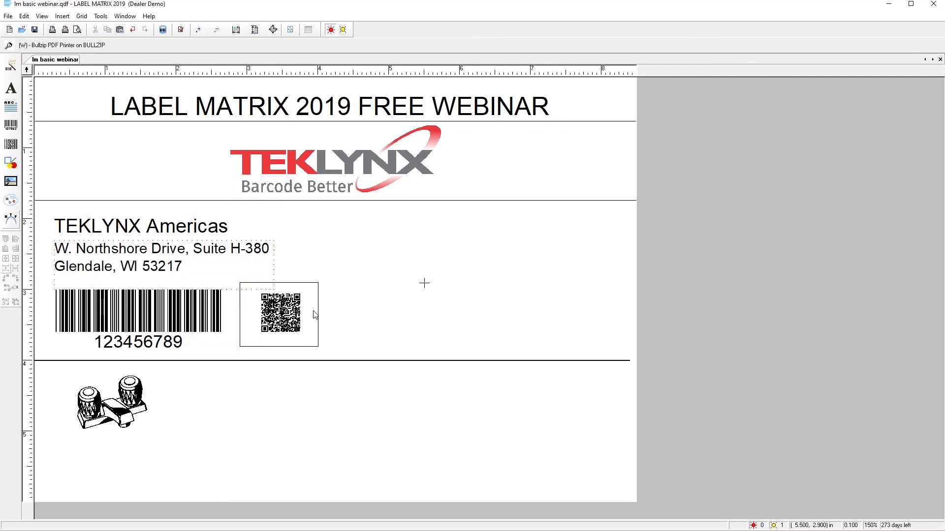
{"action": "left_click", "coordinate": [170, 246]}
{"action": "left_click", "coordinate": [181, 222], "text": "shift"}
{"action": "right_click", "coordinate": [180, 222]}
{"action": "left_click", "coordinate": [202, 291]}
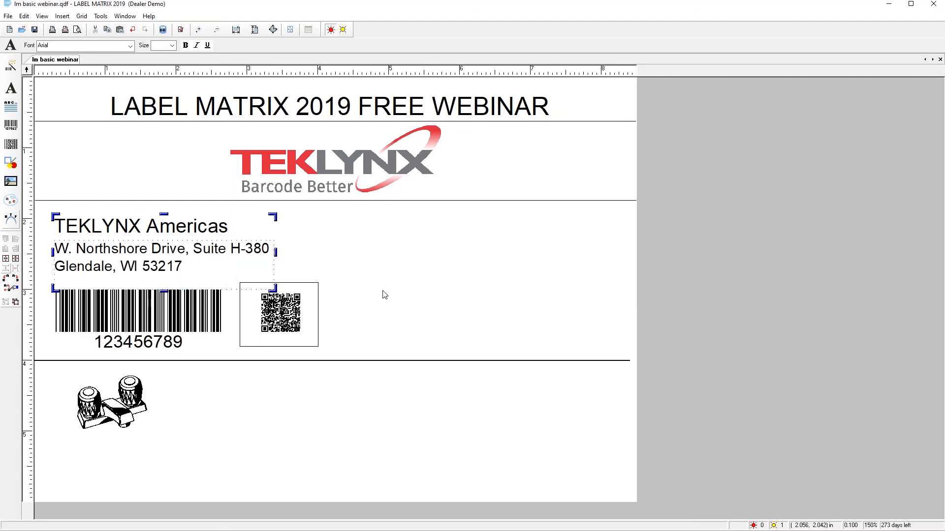
{"action": "left_click_drag", "start_coordinate": [207, 256], "coordinate": [252, 272]}
{"action": "left_click", "coordinate": [451, 284]}
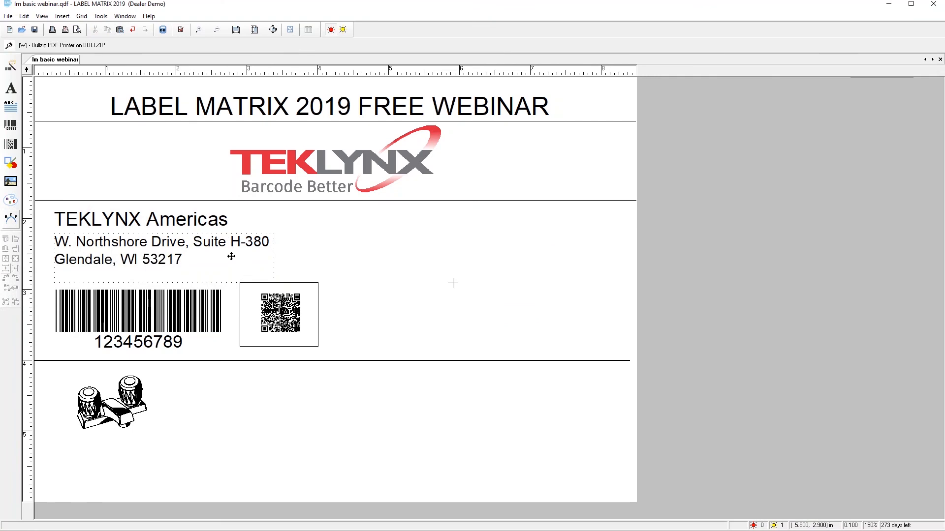
- Review the address group's font and colour properties, then close them without changes
{"action": "right_click", "coordinate": [231, 257]}
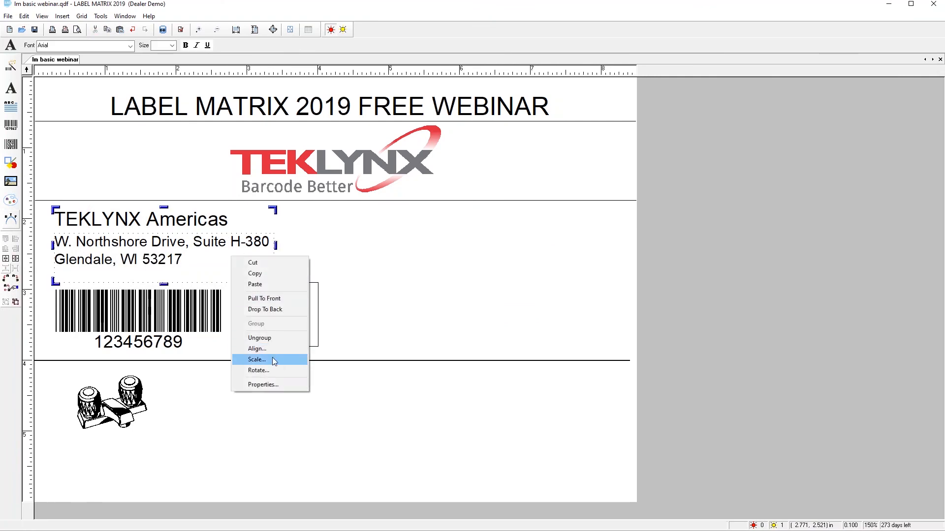
{"action": "left_click", "coordinate": [275, 386]}
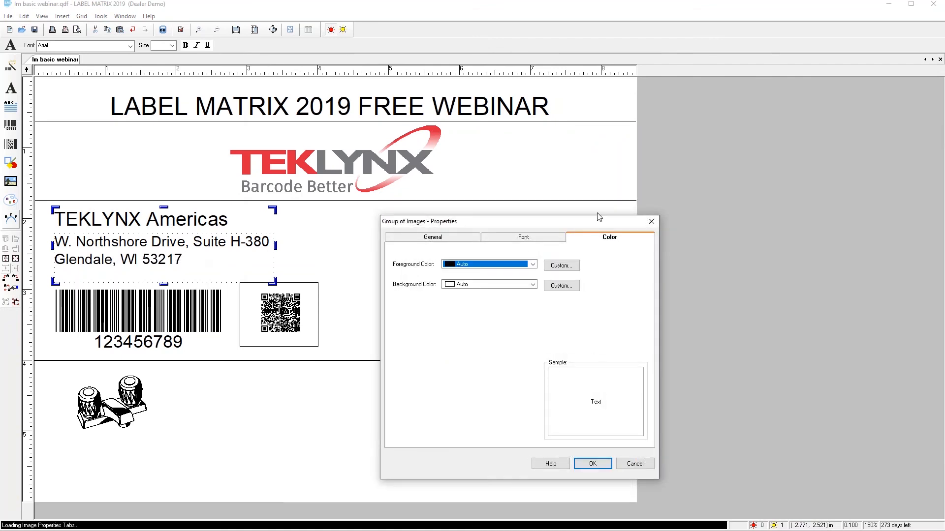
{"action": "left_click", "coordinate": [502, 236]}
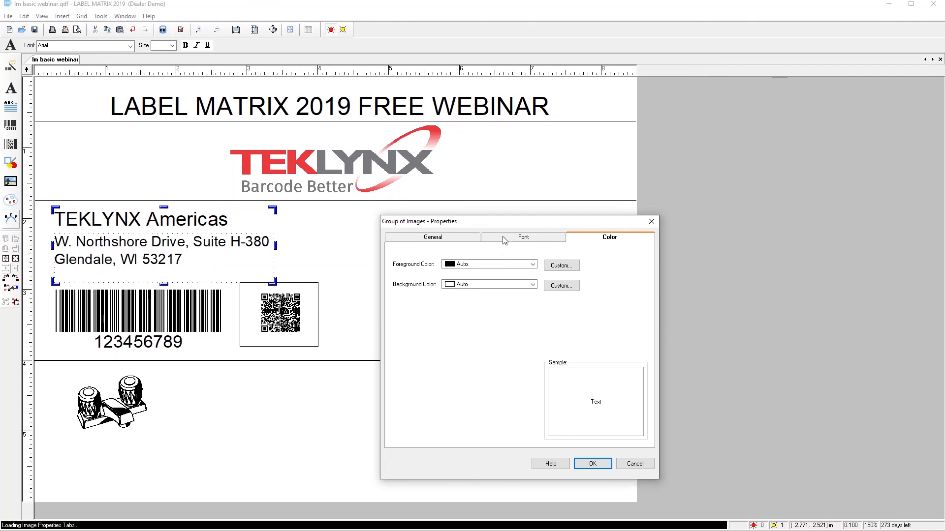
{"action": "left_click", "coordinate": [596, 239]}
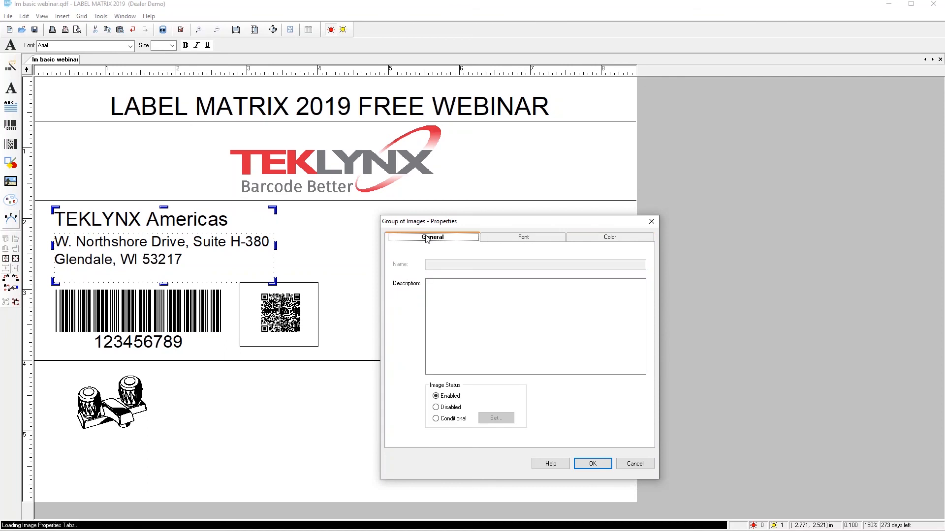
{"action": "left_click", "coordinate": [593, 238]}
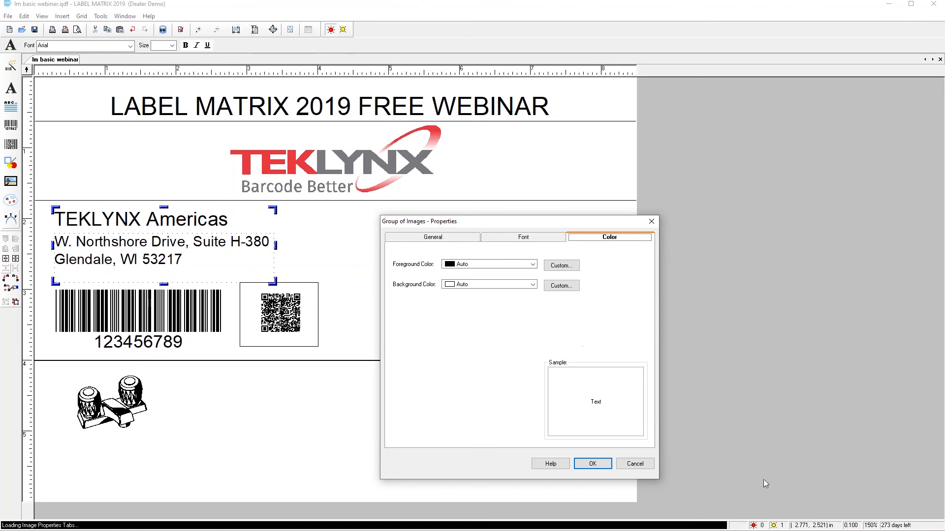
{"action": "left_click", "coordinate": [641, 467]}
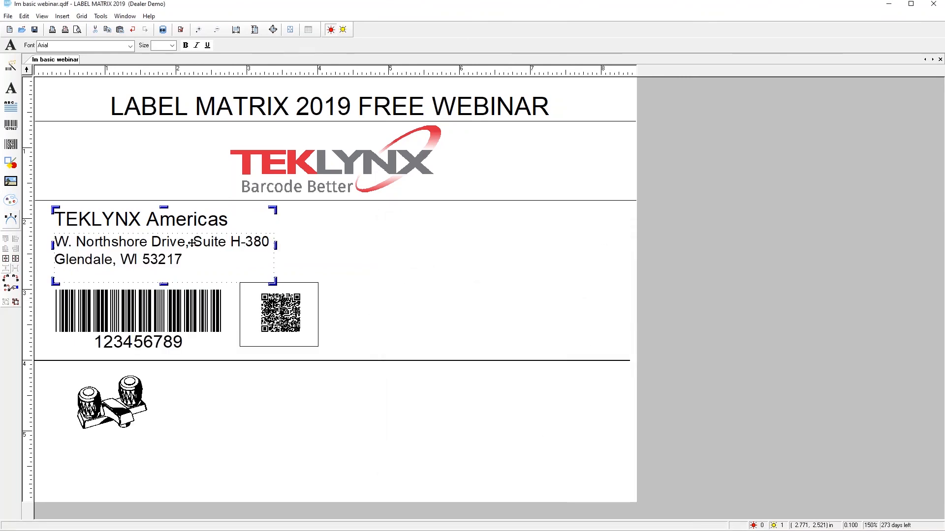
- Ungroup the heading and address, then view and cancel the address Paragraph Properties
{"action": "right_click", "coordinate": [229, 249]}
{"action": "left_click", "coordinate": [271, 330]}
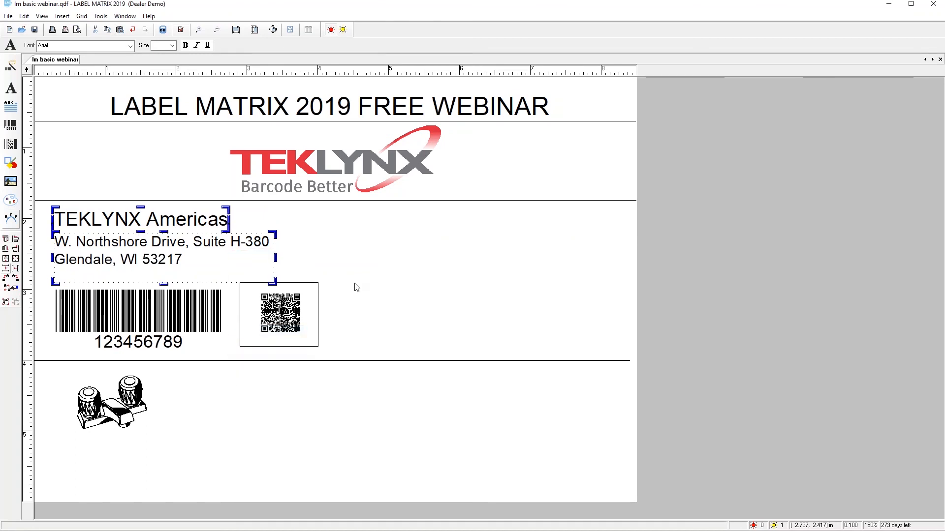
{"action": "left_click", "coordinate": [359, 285]}
{"action": "left_click", "coordinate": [243, 260]}
{"action": "double_click", "coordinate": [243, 260]}
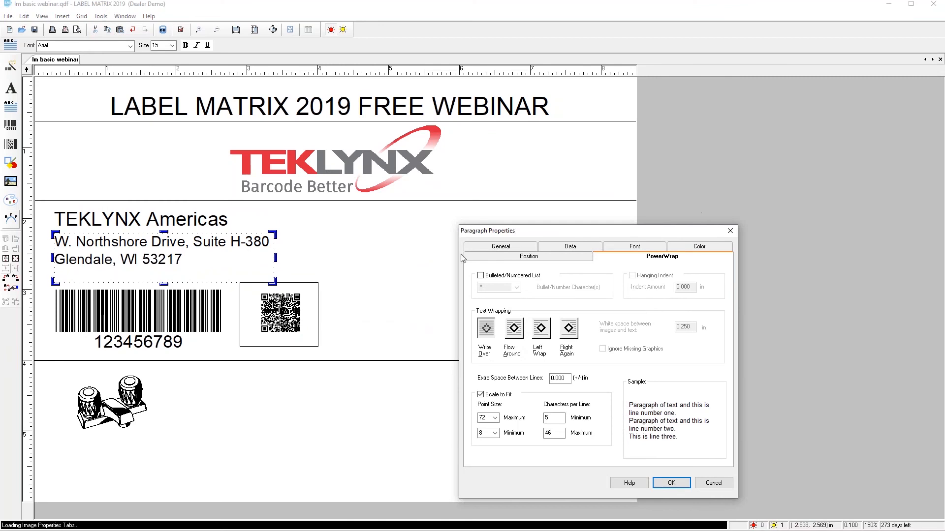
{"action": "left_click", "coordinate": [714, 483]}
{"action": "left_click", "coordinate": [482, 306]}
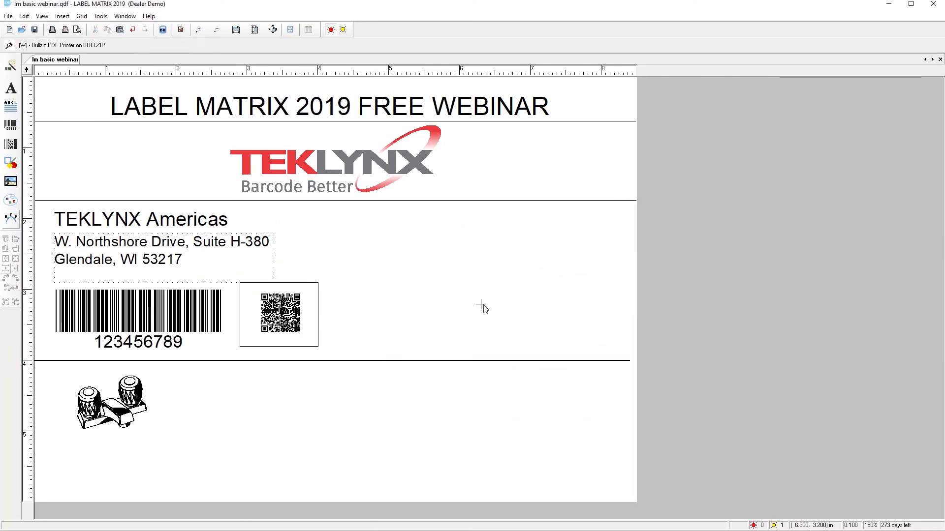